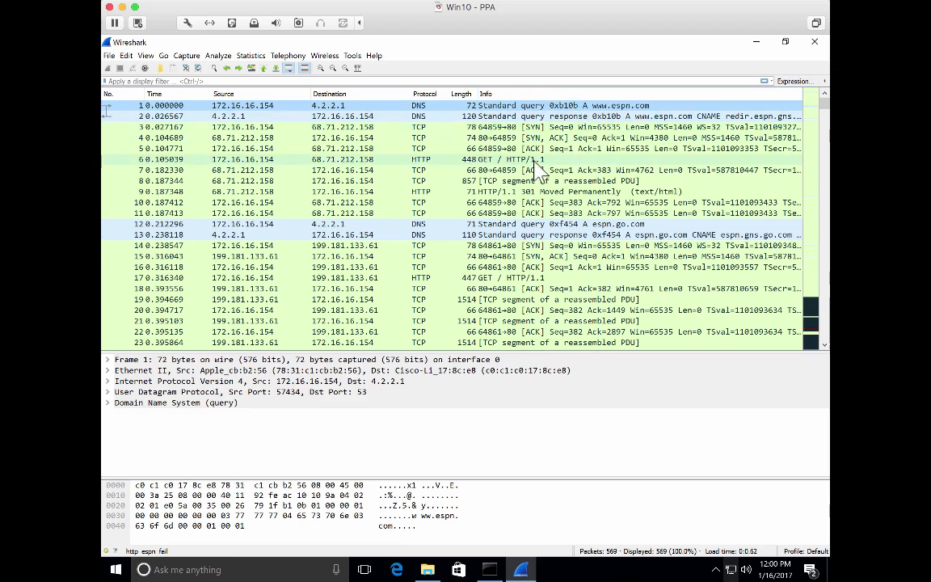
Inspect the two HTTP GET requests and the 301 Moved Permanently response, returning to packet 1.
click(495, 160)
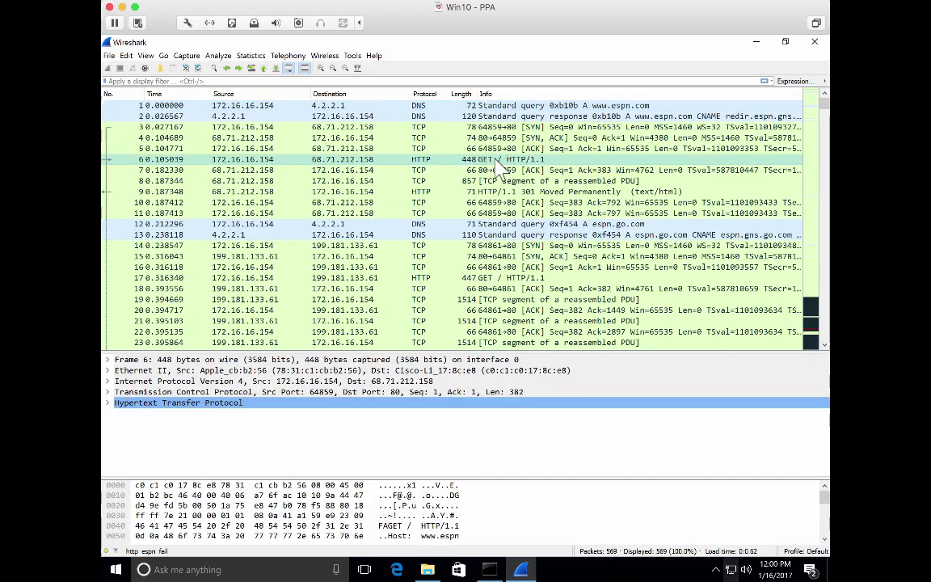
click(522, 278)
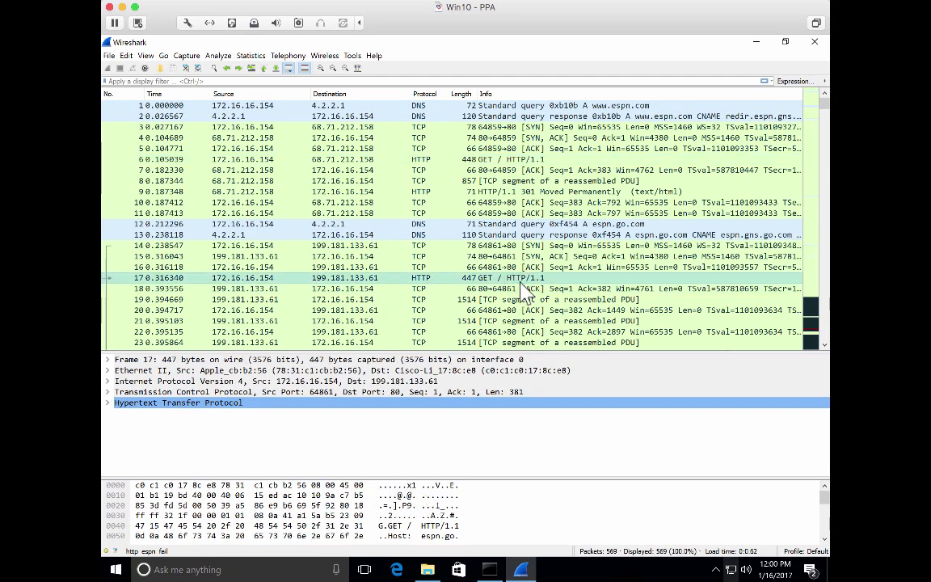
click(517, 193)
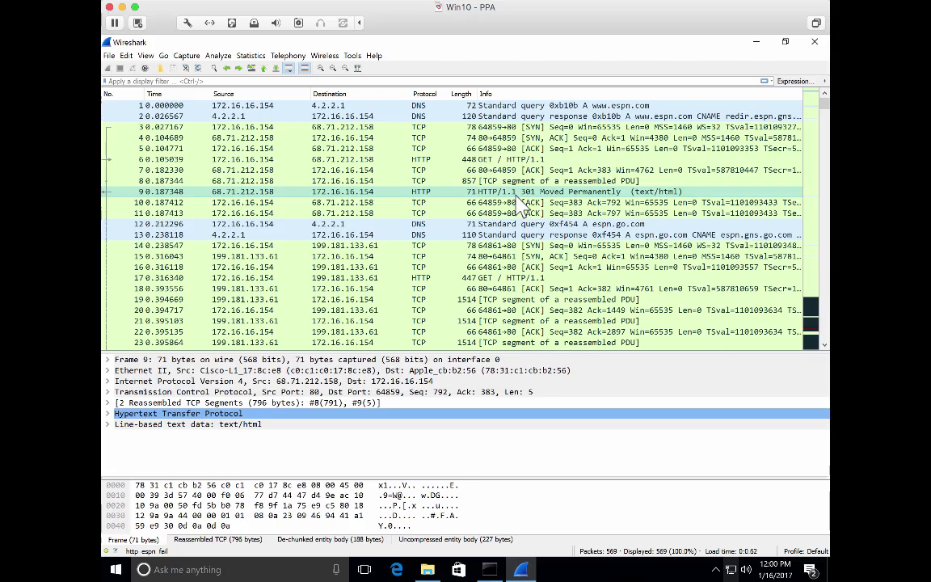
click(138, 106)
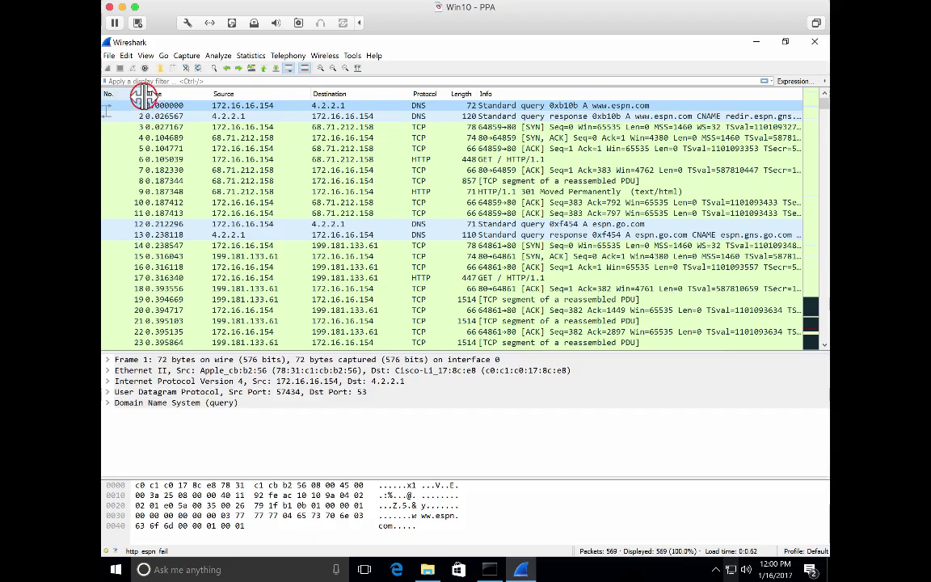
Narrow the No. column and fine-tune the width of the Time column in the packet list.
drag(143, 97, 124, 96)
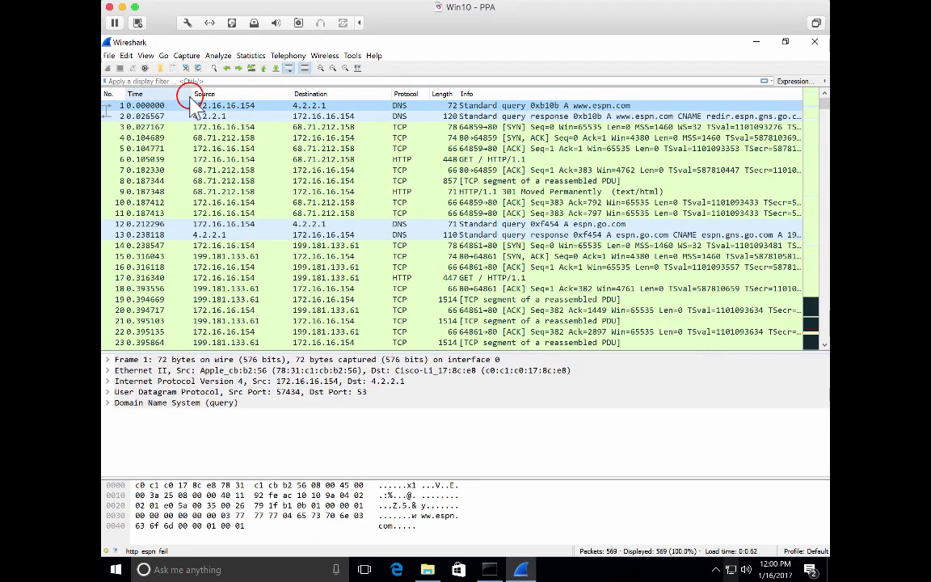
mouse_move(187, 97)
mouse_down()
mouse_move(240, 95)
mouse_move(186, 97)
mouse_up()
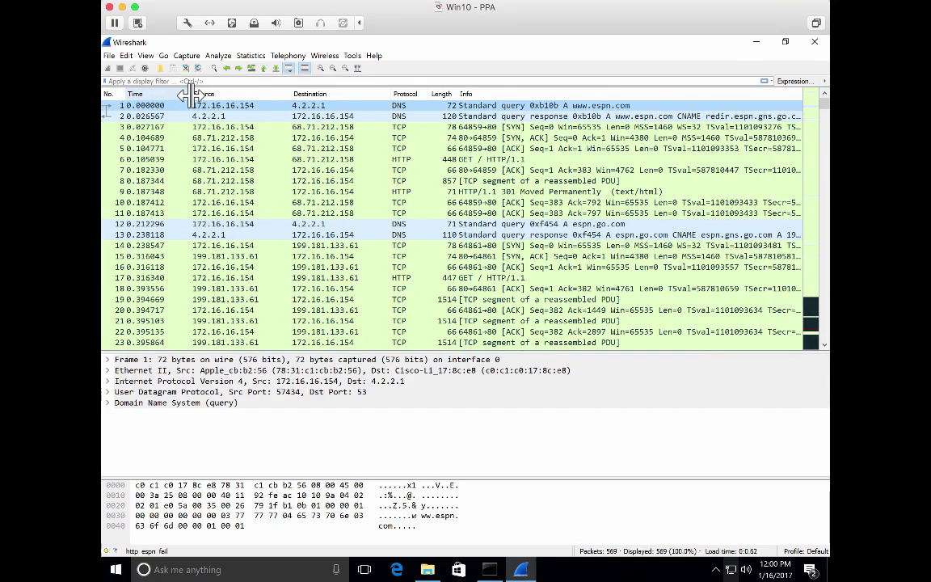
click(191, 95)
mouse_move(191, 95)
mouse_down()
mouse_move(211, 95)
mouse_move(189, 95)
mouse_up()
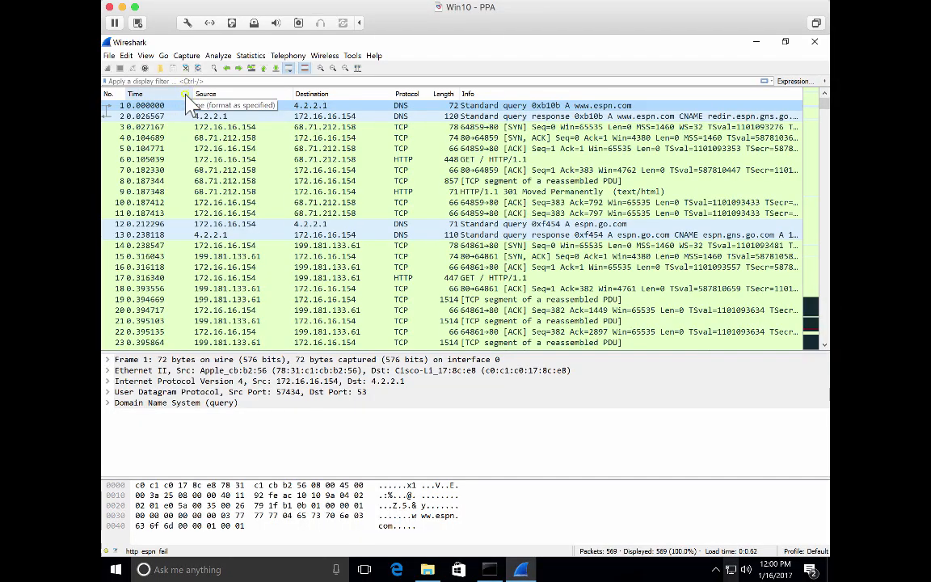
Center-align the Time column in the packet list.
right_click(188, 97)
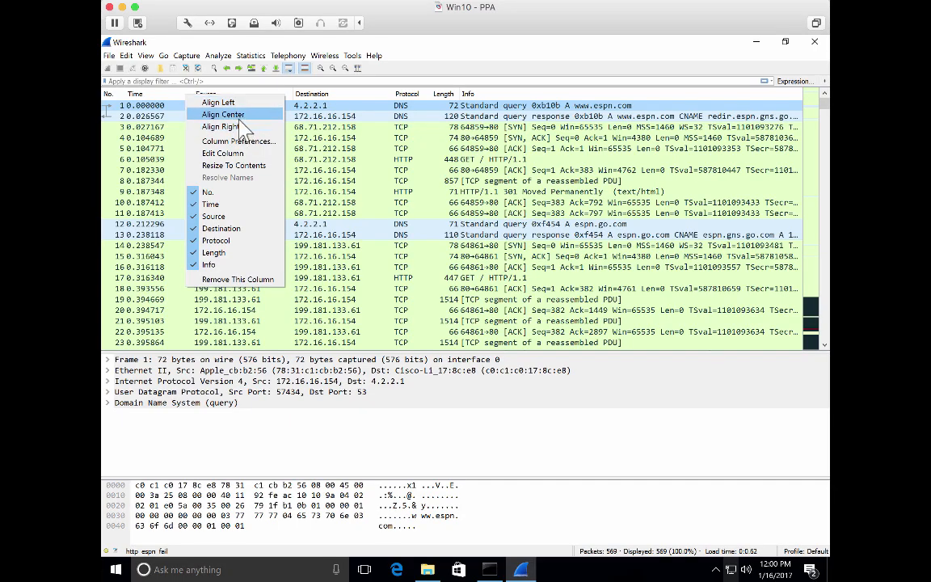
click(227, 114)
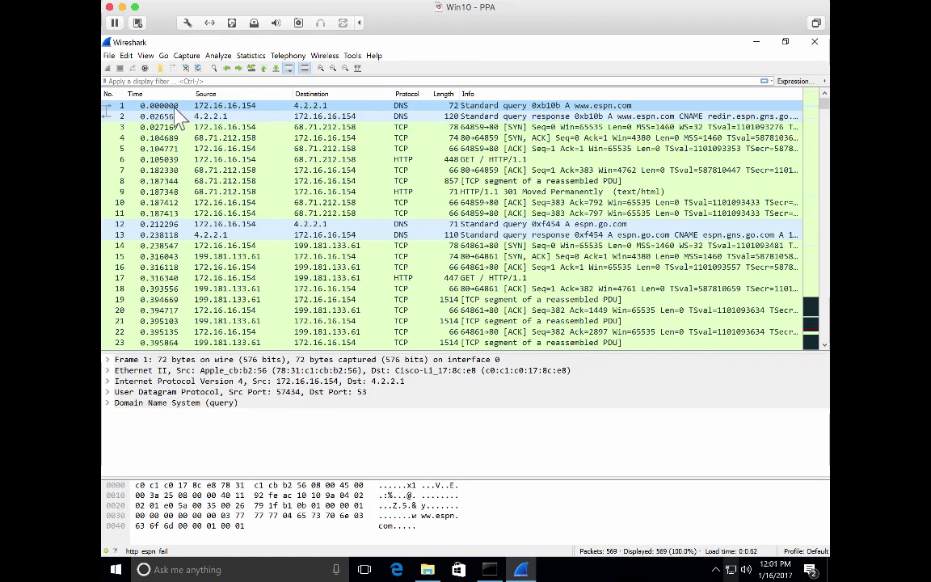
Try center alignment on the Source column and return it to left alignment.
right_click(219, 94)
click(251, 116)
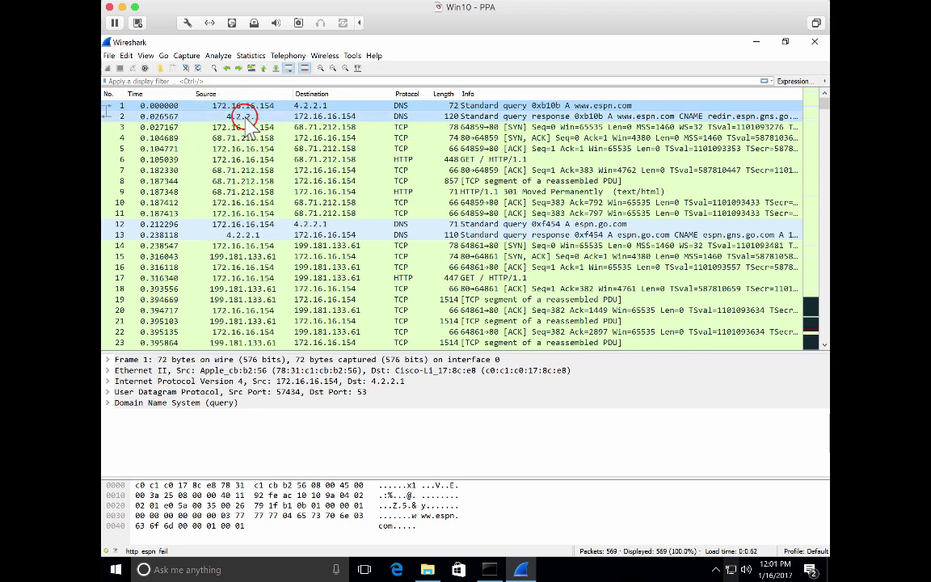
right_click(242, 95)
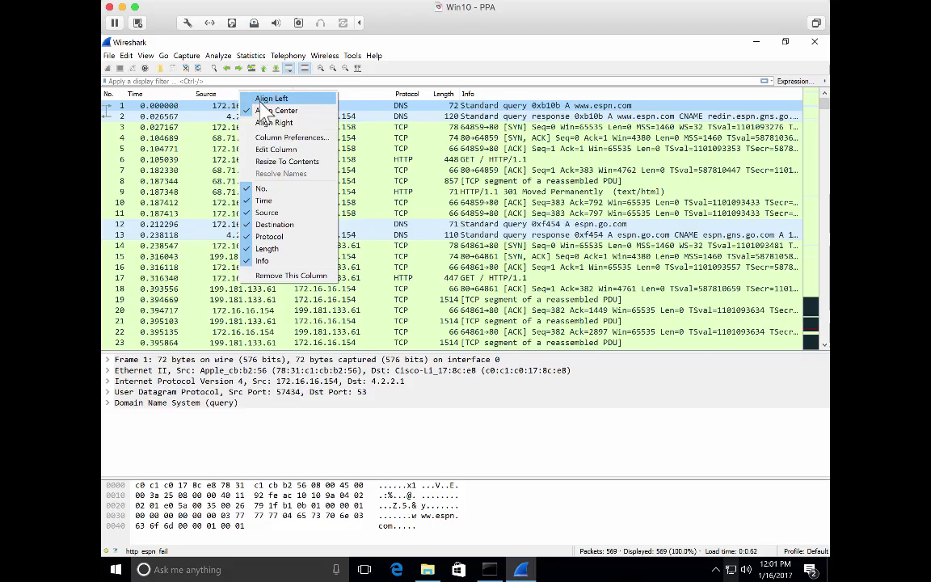
click(259, 98)
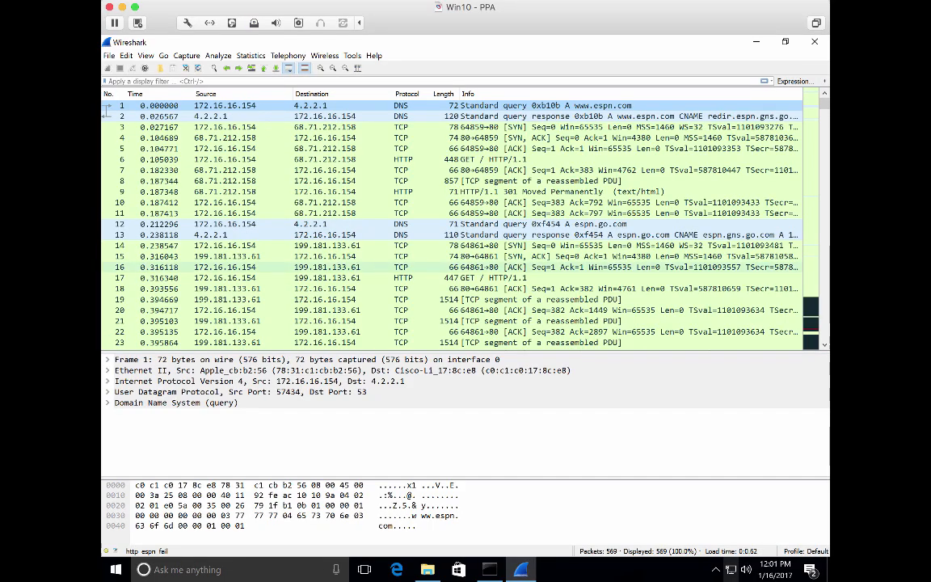
Resize all packet list columns to fit their contents and slightly widen the Time, Source and Destination columns.
click(145, 56)
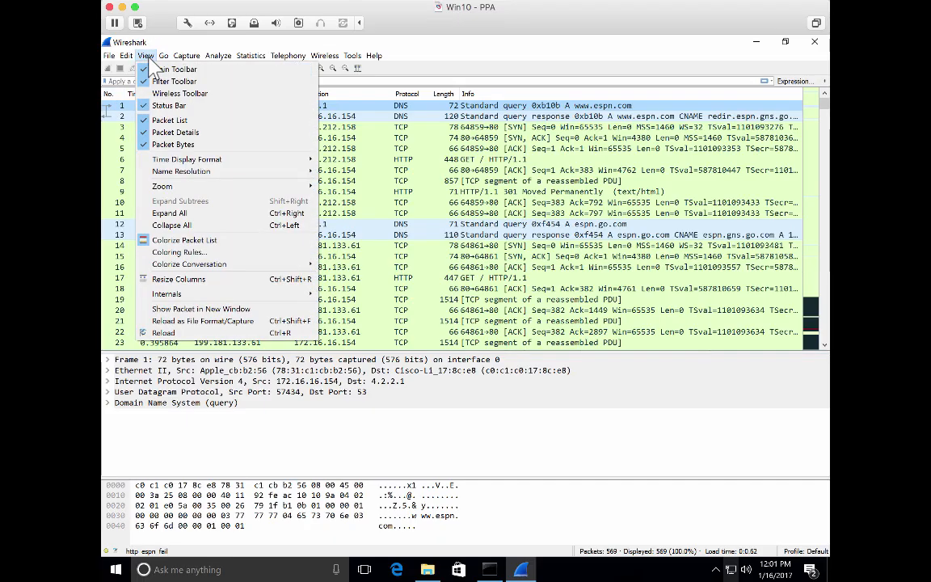
click(216, 280)
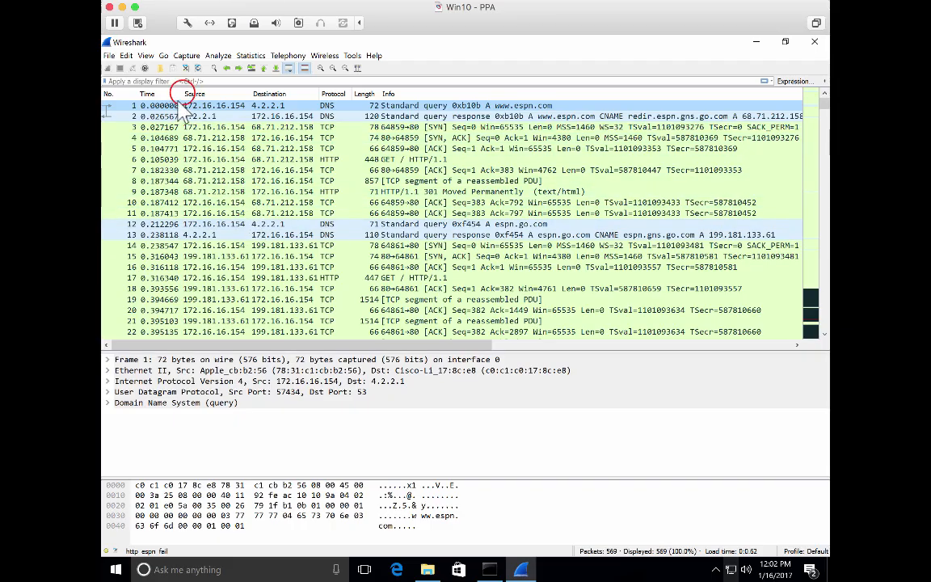
drag(182, 94, 197, 95)
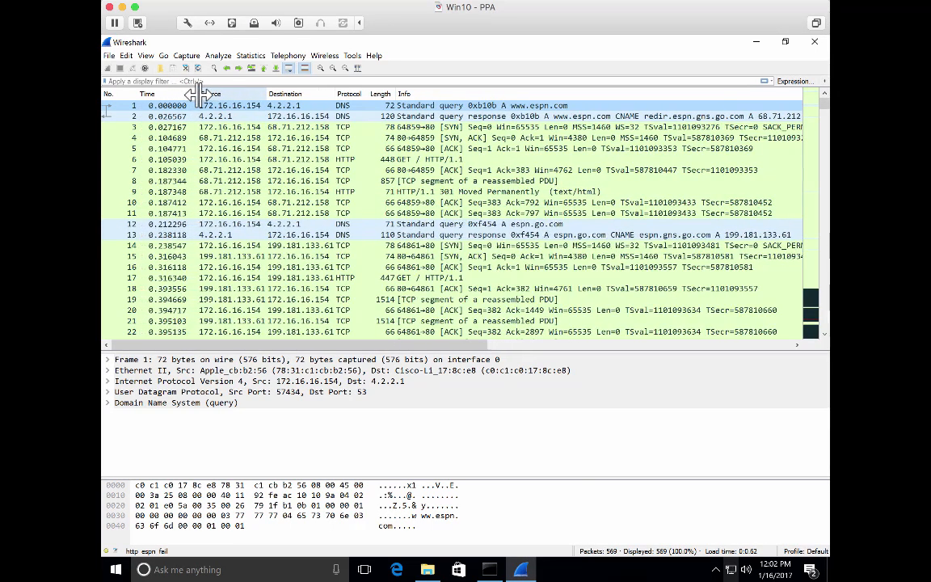
drag(265, 91, 272, 93)
drag(340, 91, 345, 93)
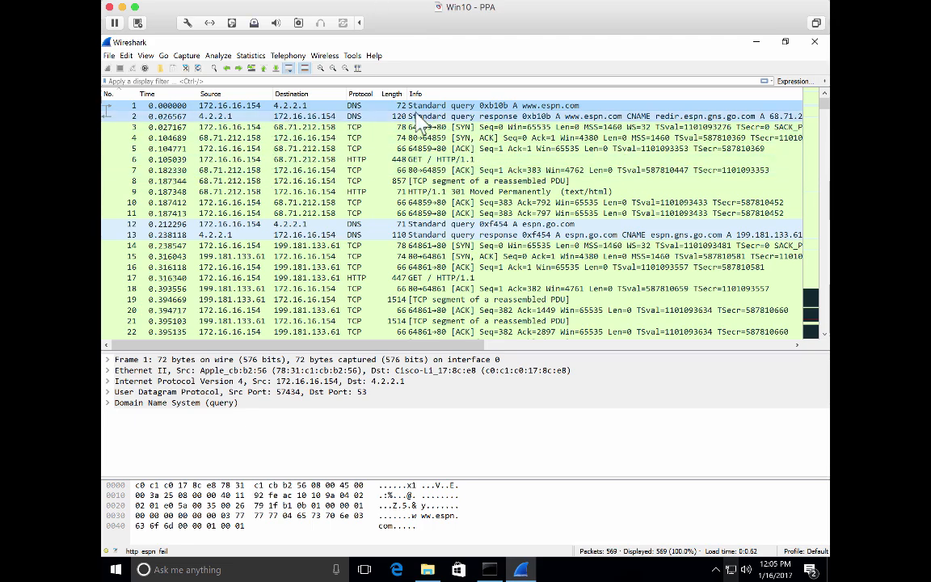
Hide the No. column from the packet list and display it again.
right_click(211, 95)
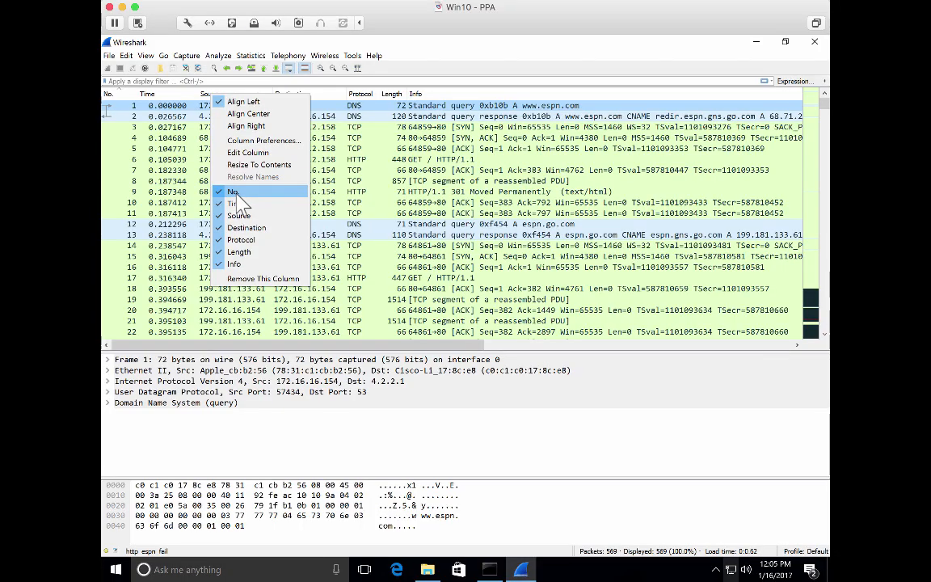
click(235, 192)
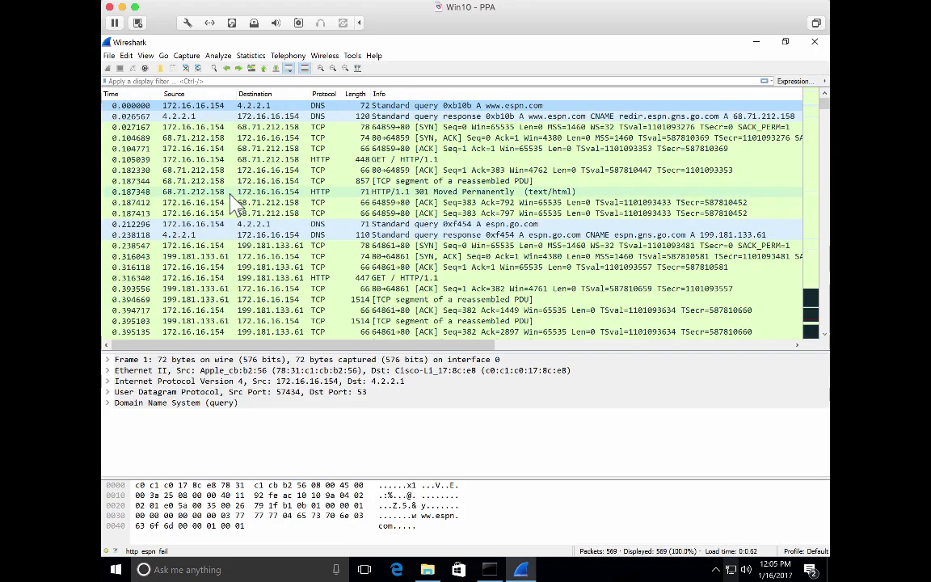
right_click(148, 98)
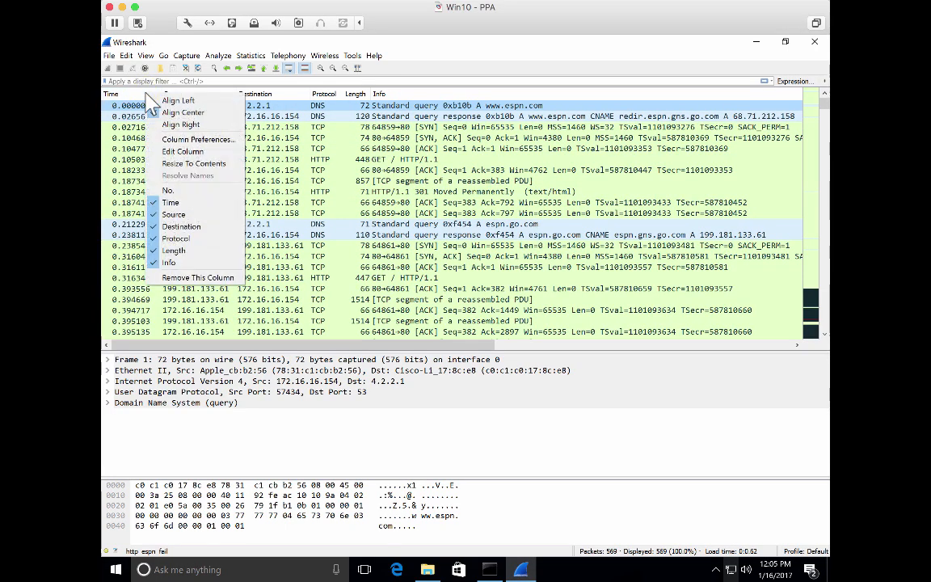
click(168, 189)
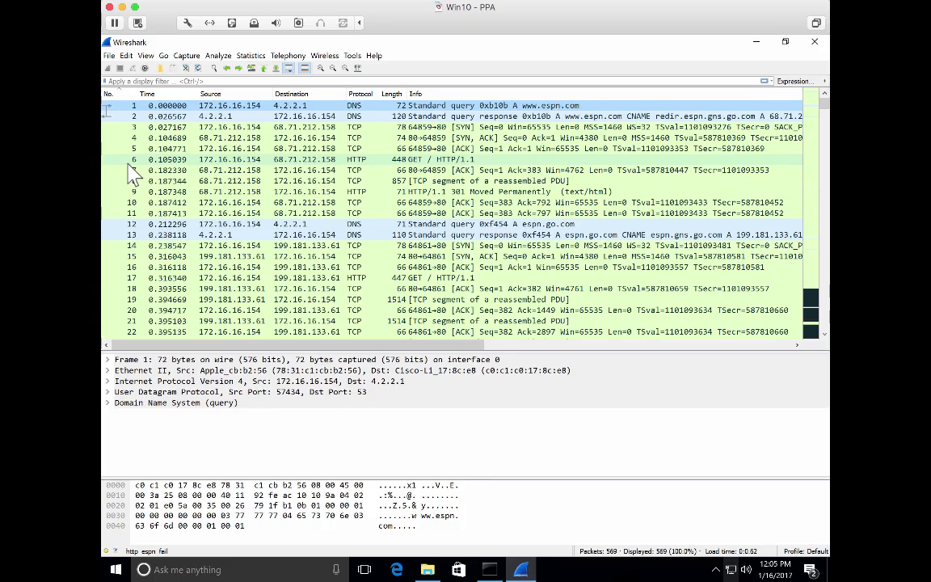
View the packet list's column preferences and cancel without making changes.
right_click(125, 101)
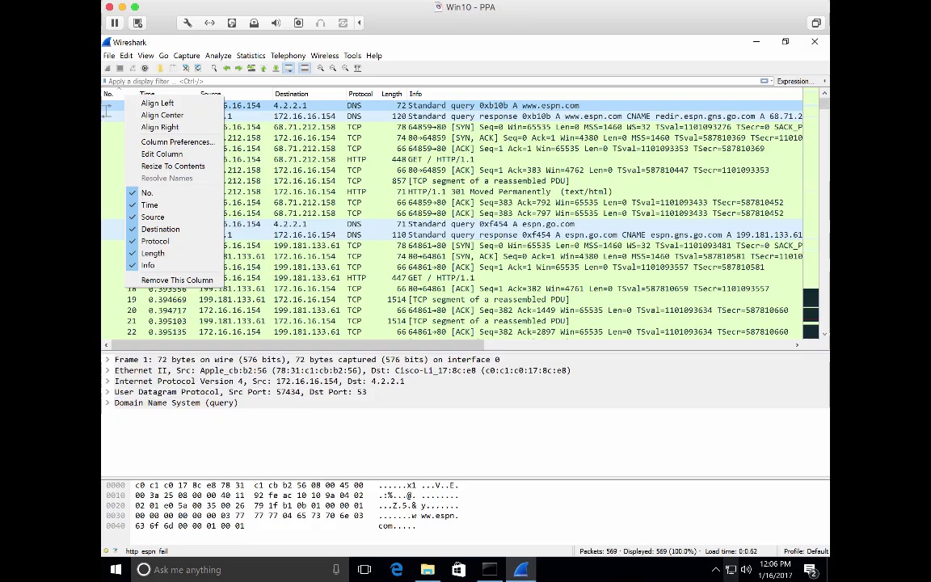
click(425, 38)
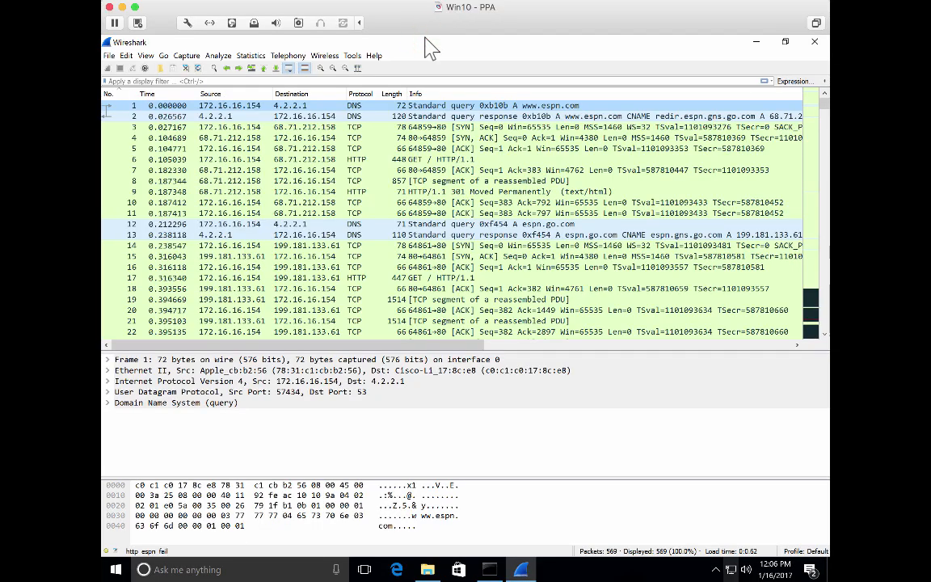
right_click(241, 98)
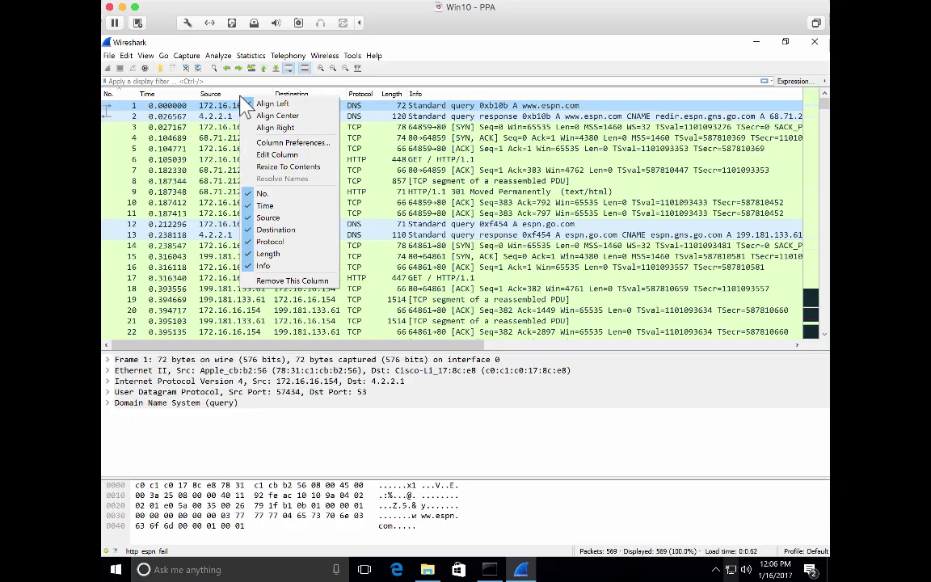
click(304, 143)
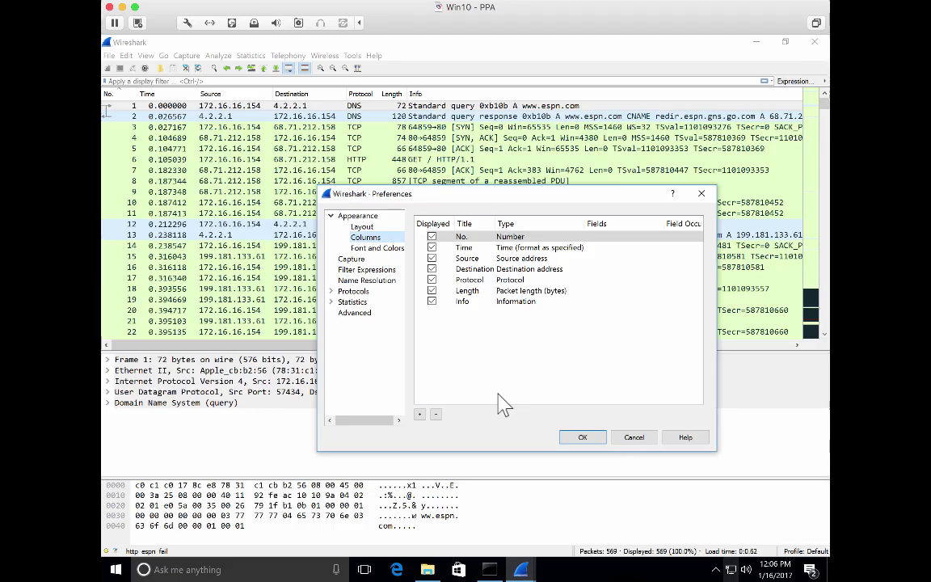
click(370, 236)
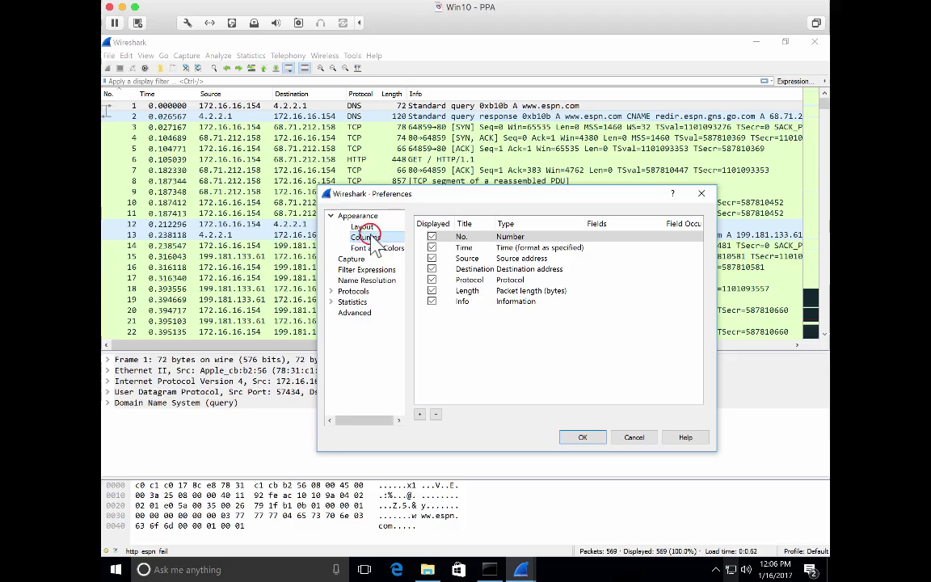
click(641, 432)
click(645, 435)
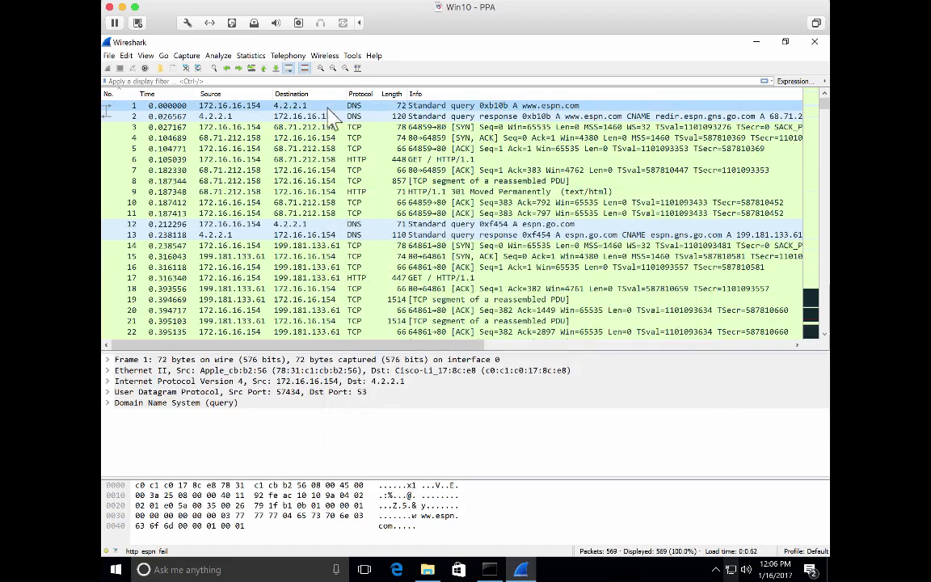
Open the Columns page of the application preferences, and move and widen the dialog to show every field fully.
click(127, 55)
click(153, 304)
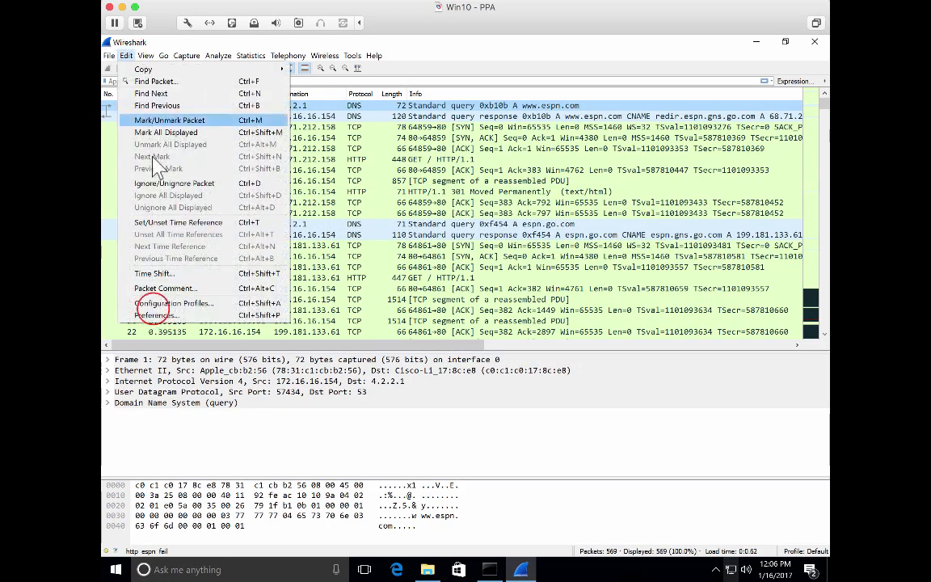
click(152, 314)
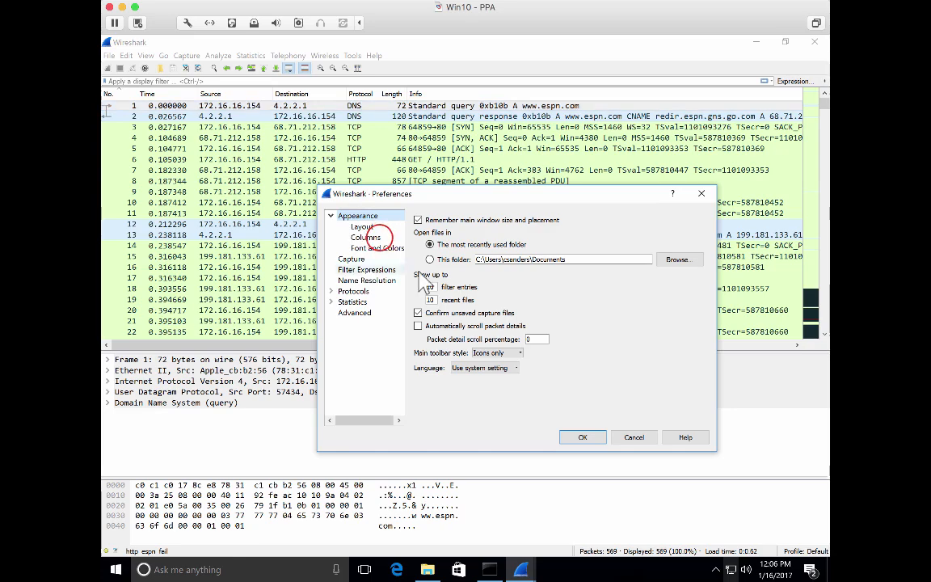
click(376, 237)
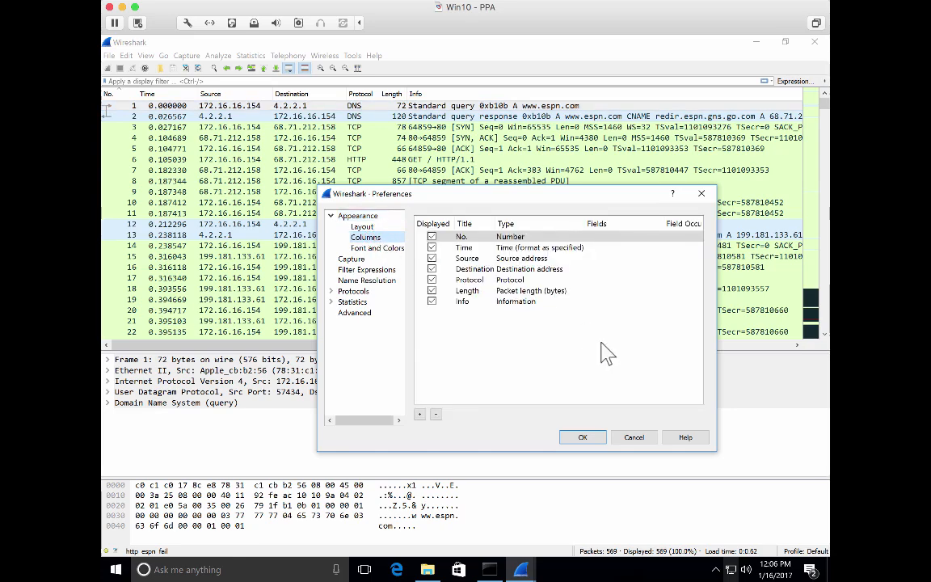
click(555, 193)
drag(555, 193, 441, 169)
click(601, 272)
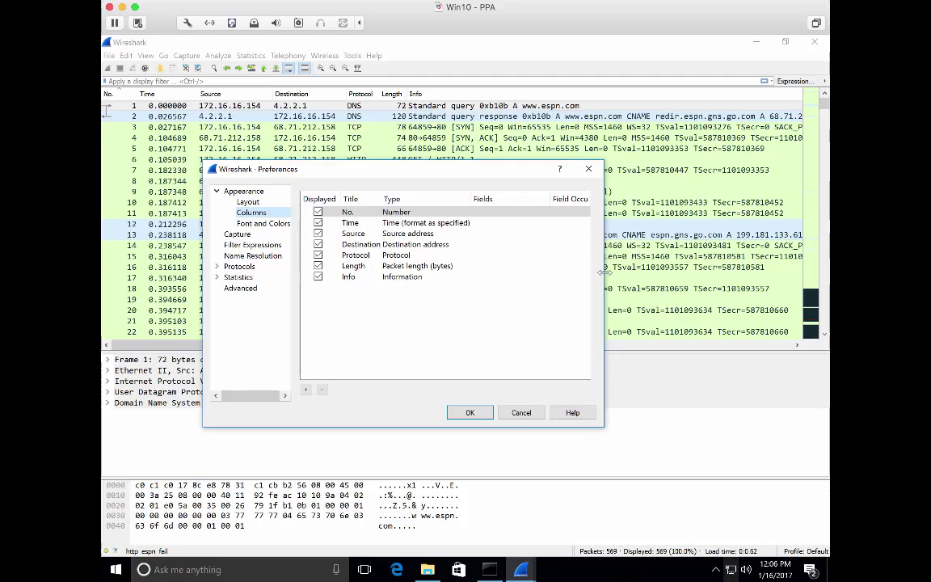
drag(602, 273, 733, 284)
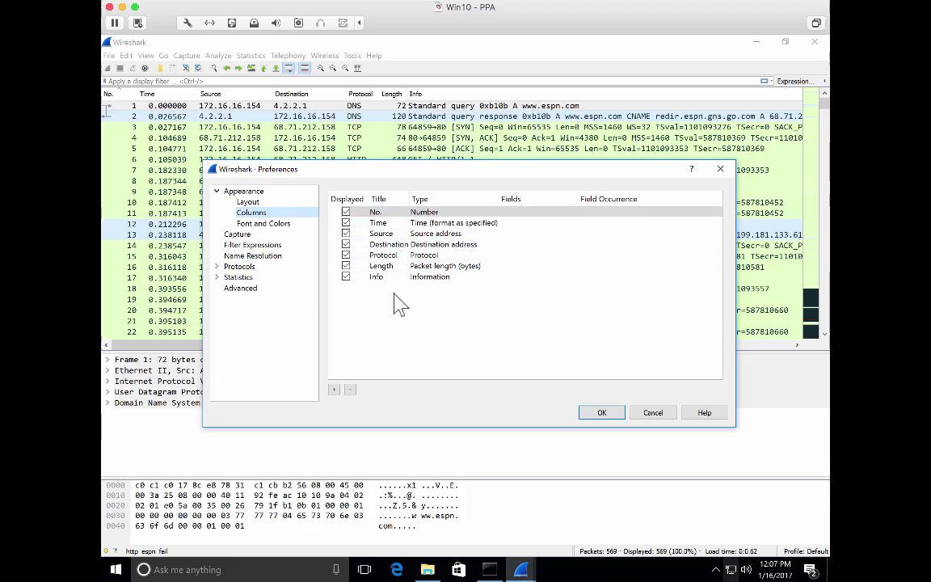
Turn the display of the No. column off and back on in the column preferences.
click(348, 212)
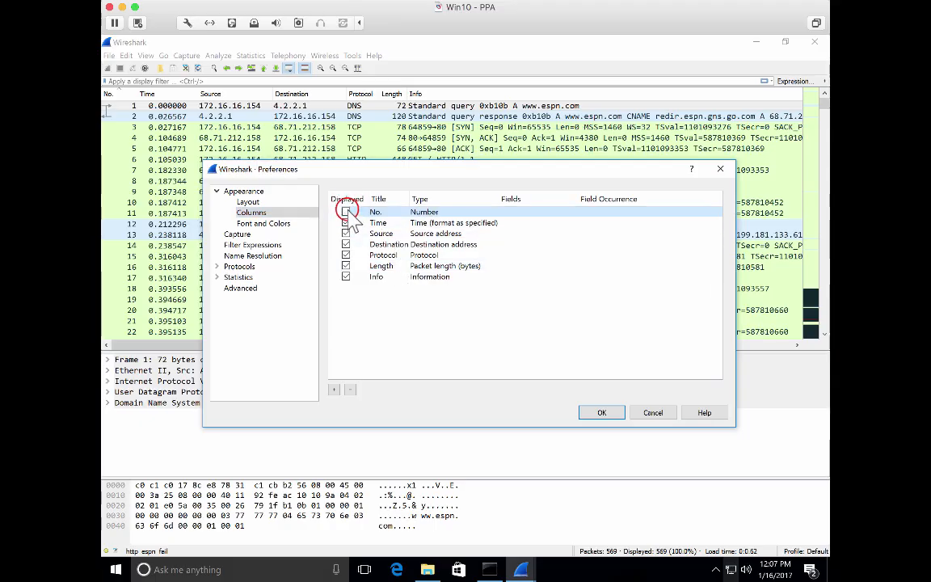
click(347, 212)
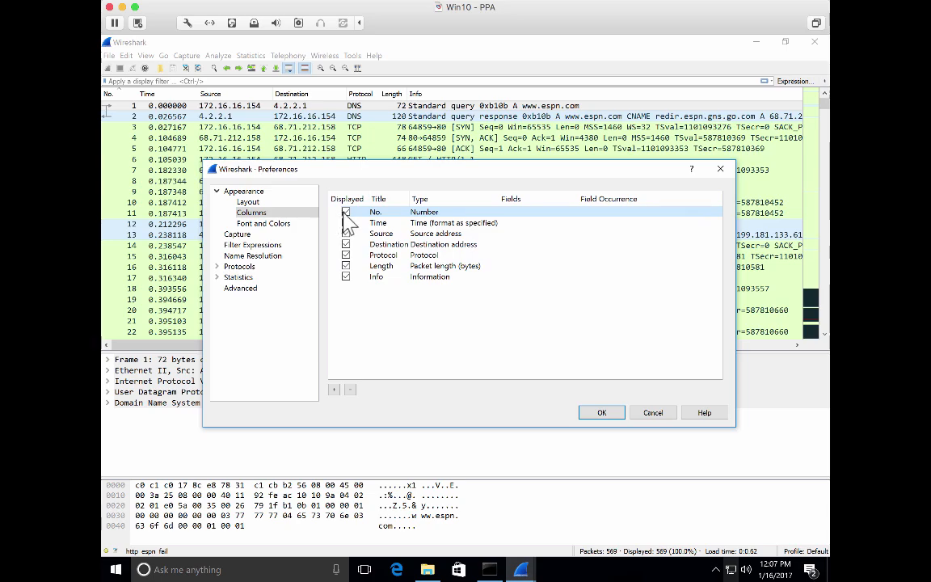
Rename the No. column's title to Num in the column preferences.
double_click(384, 212)
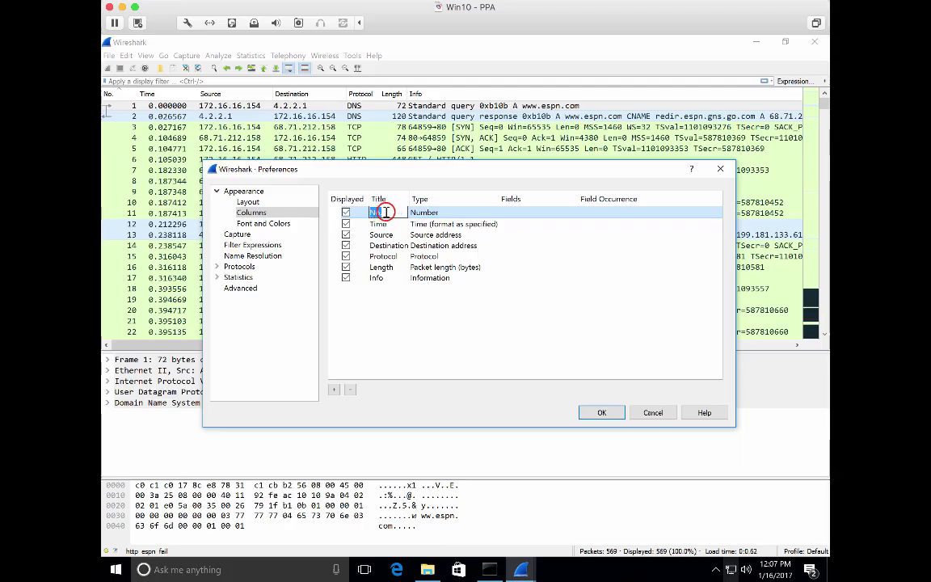
click(392, 212)
click(461, 335)
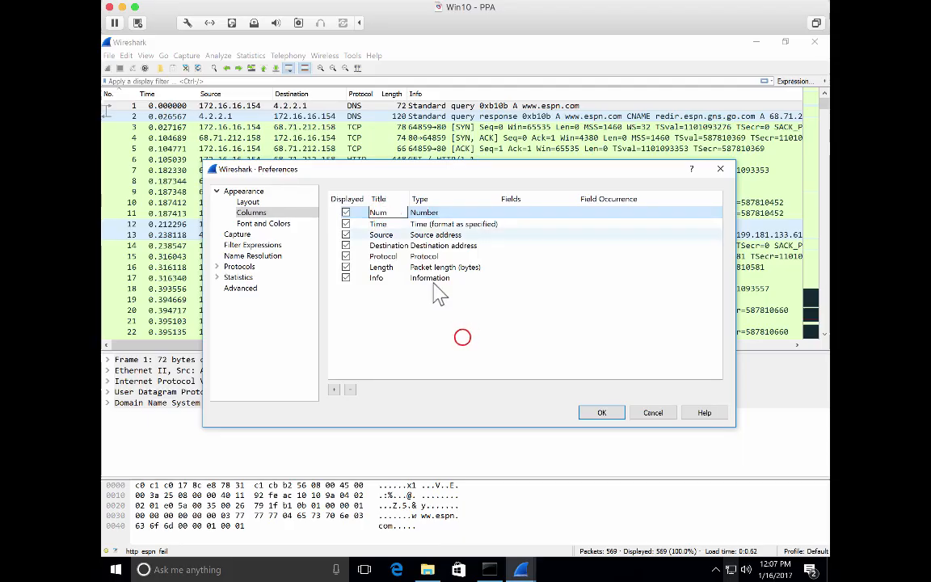
Apply the Num title, and rename the same column back to No. in the column preferences.
click(598, 413)
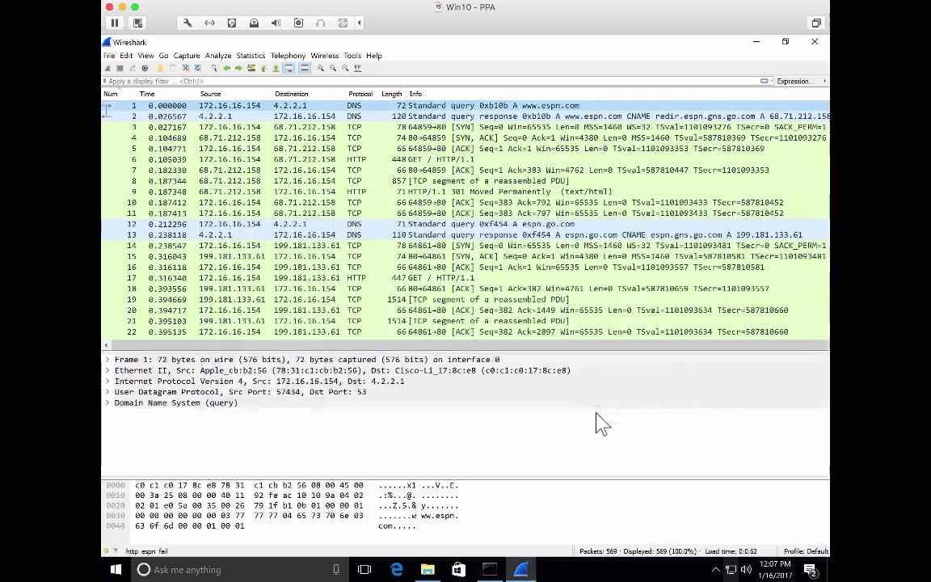
right_click(113, 97)
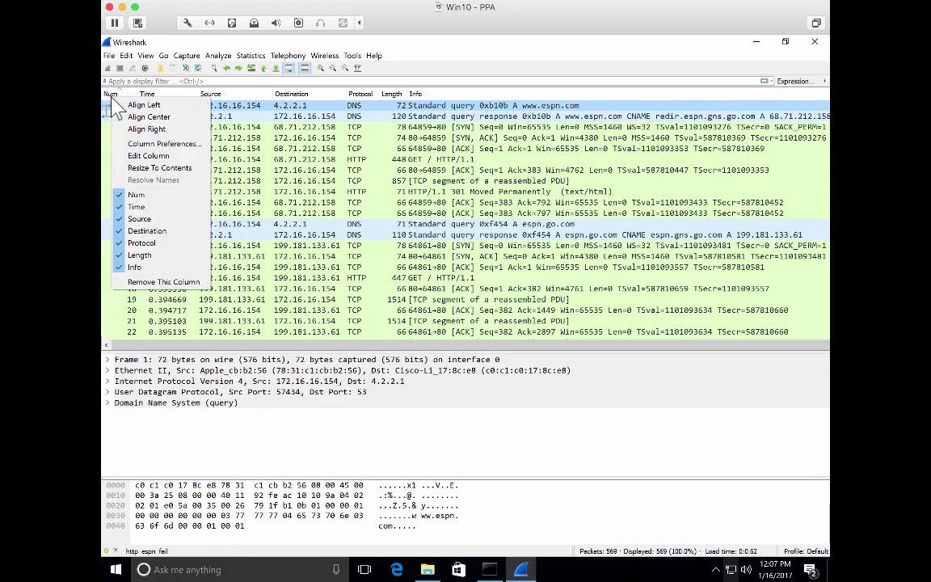
click(148, 145)
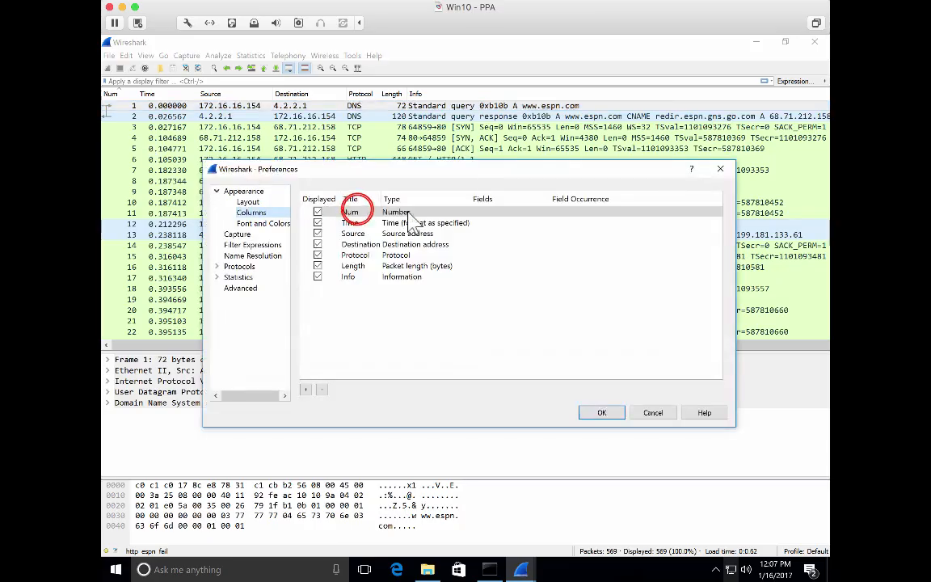
double_click(356, 212)
text(N)
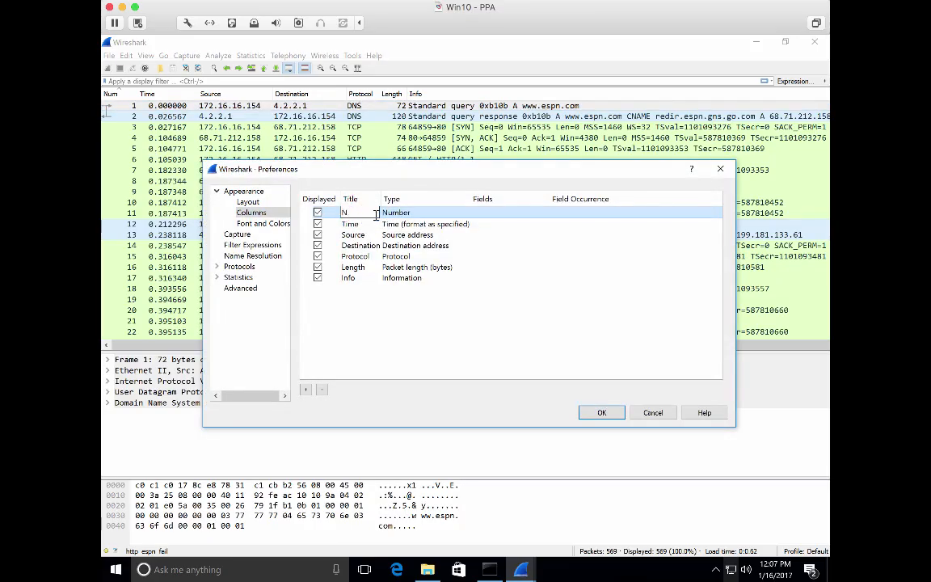
text(o.)
click(365, 330)
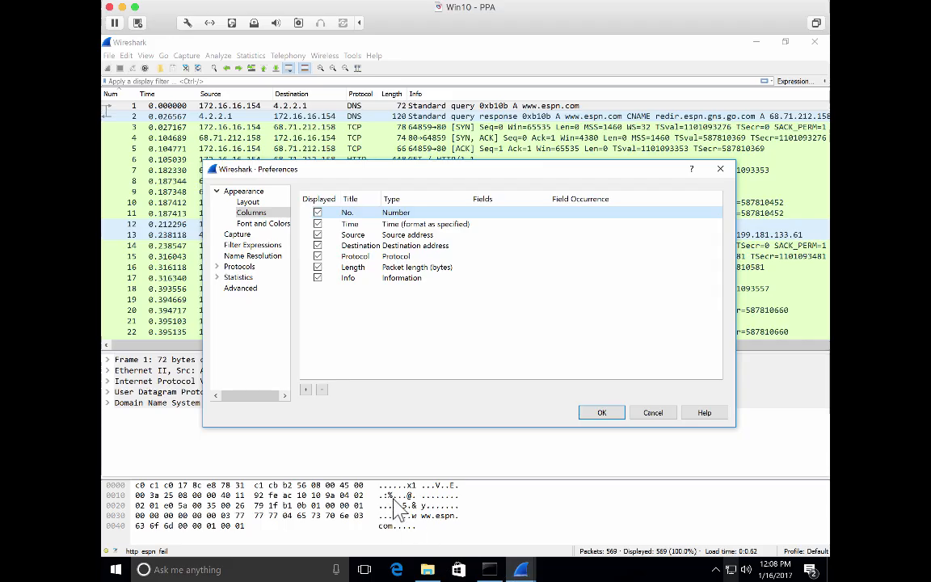
Add a new column to the column preferences and title it Method.
click(348, 349)
click(349, 349)
click(305, 392)
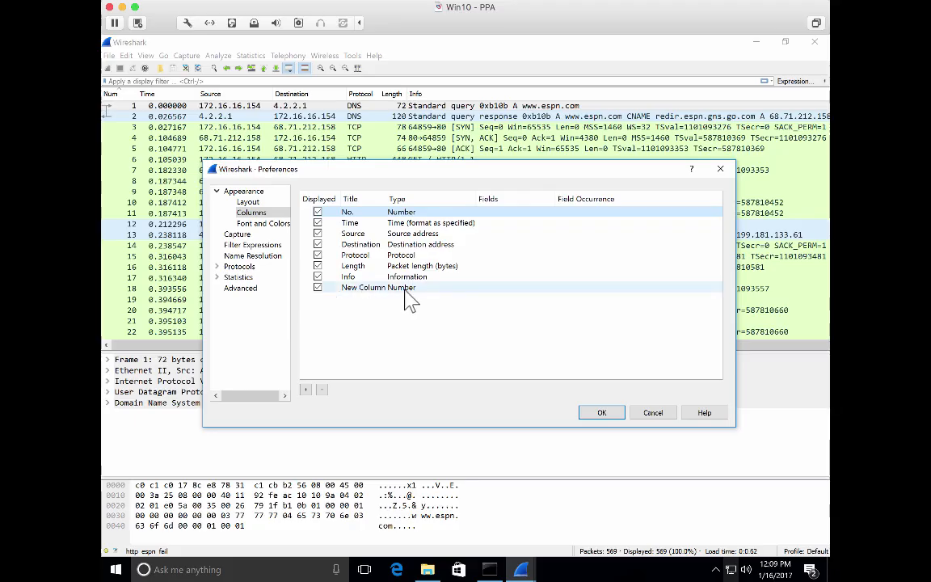
click(353, 288)
click(353, 288)
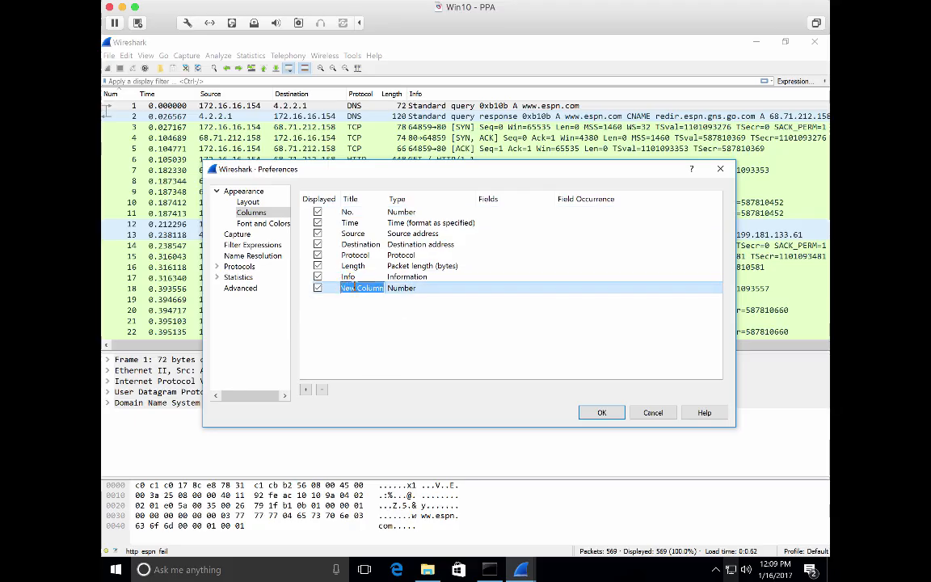
text(H)
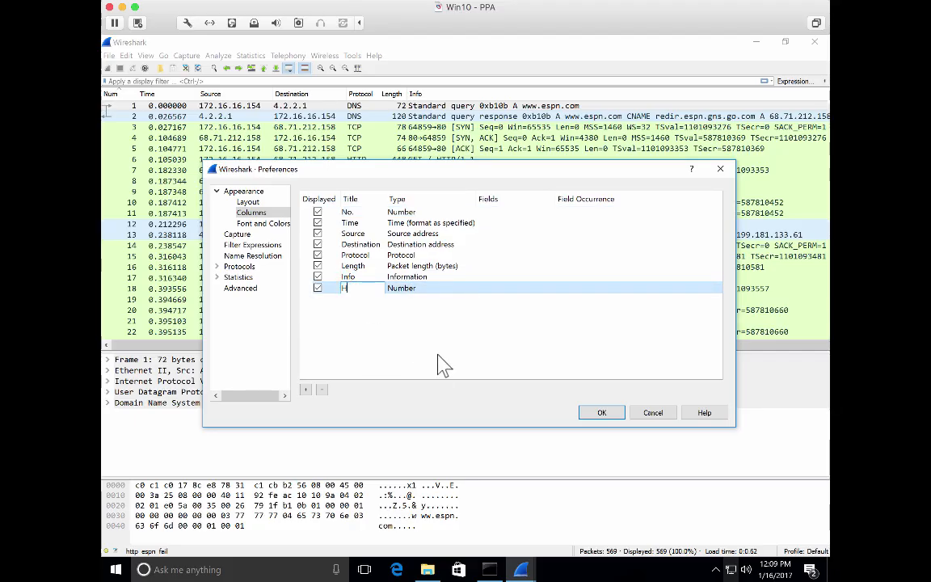
text(ethod)
key(Return)
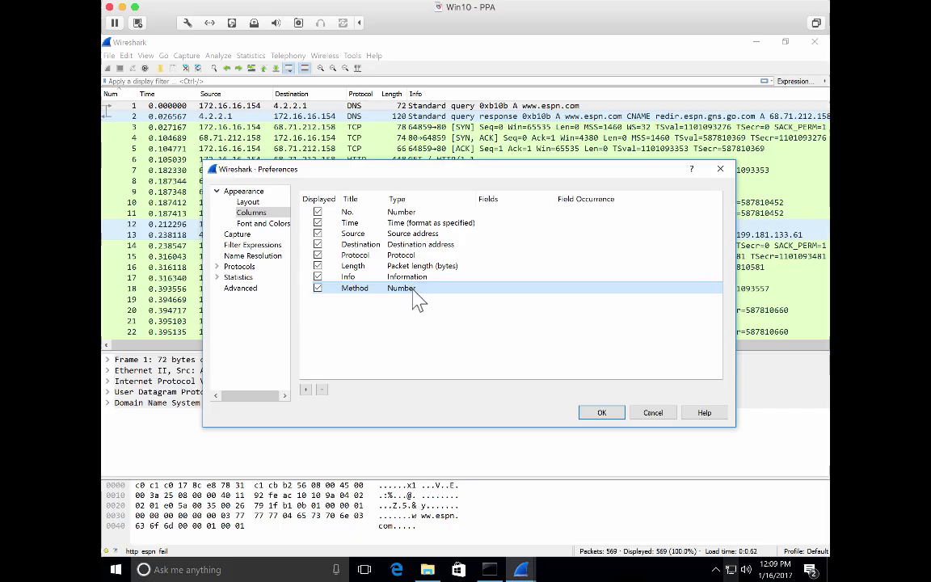
Set the Method column's type to Custom and enter http as its field.
click(492, 287)
click(493, 288)
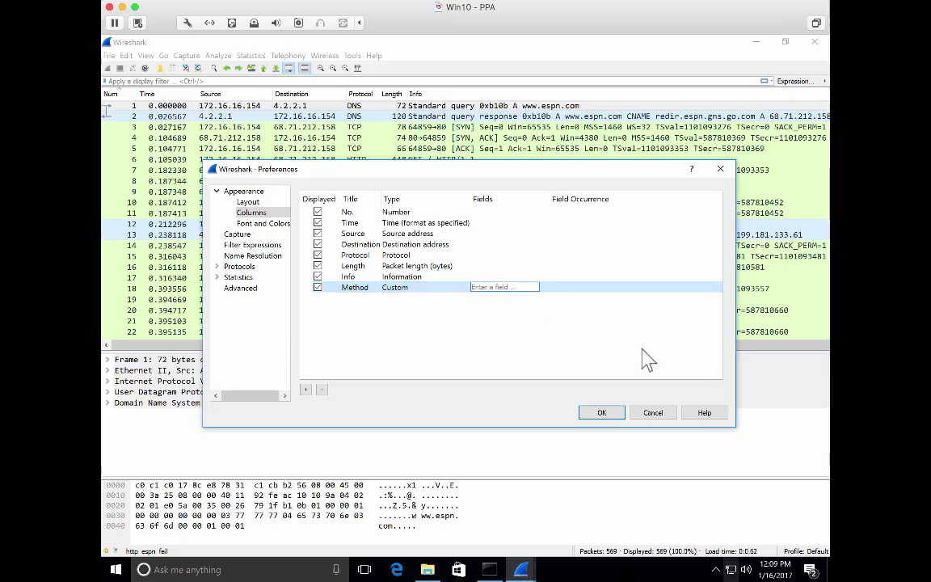
text(h)
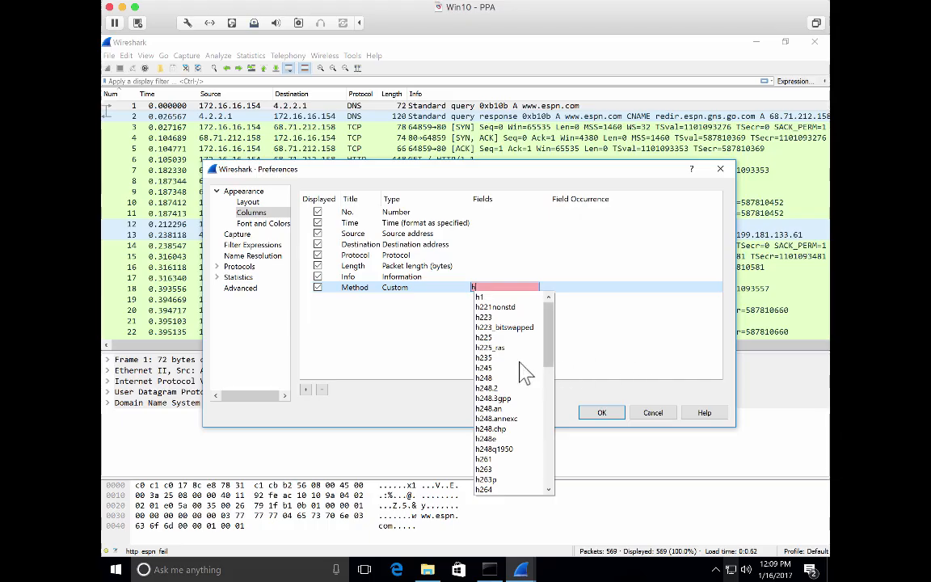
scroll(520, 364, down, 3)
scroll(520, 364, up, 3)
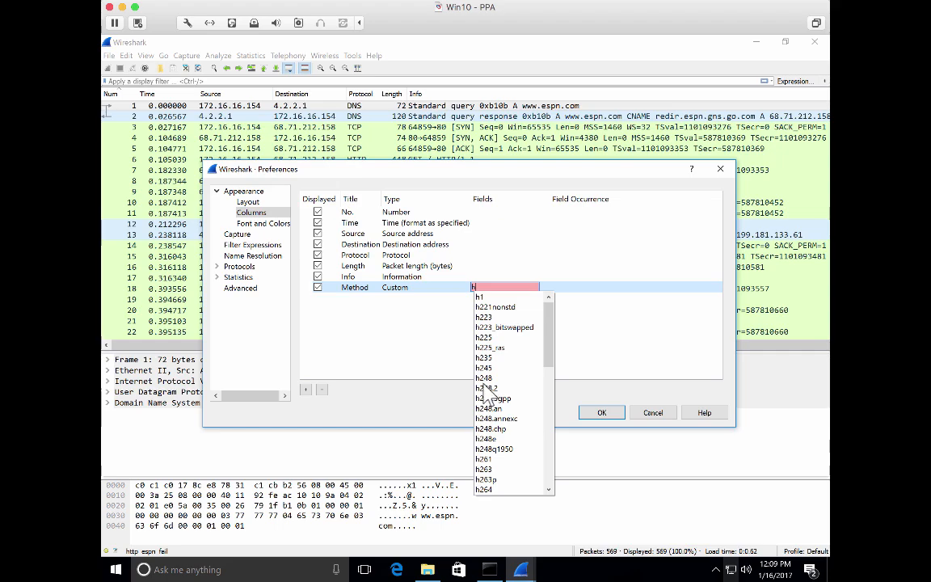
text(t)
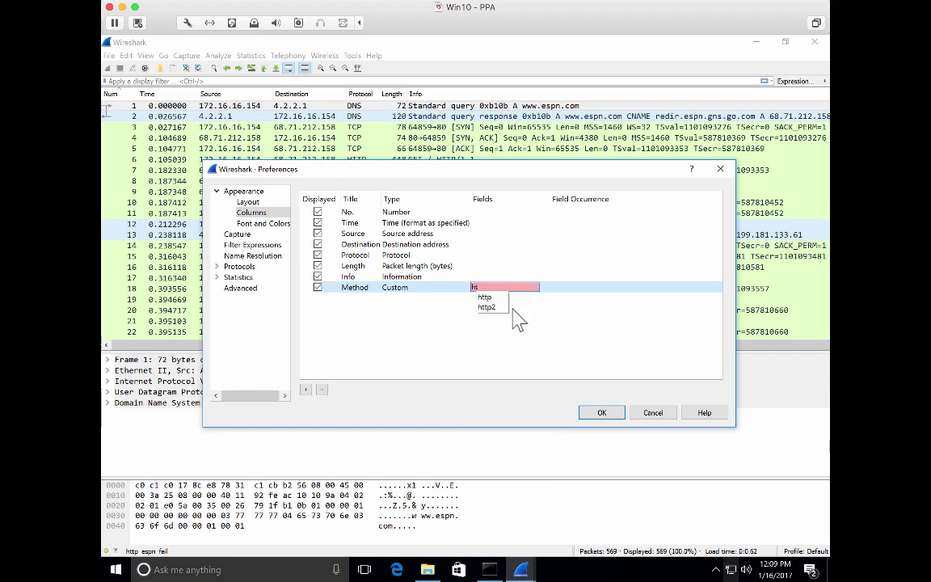
text(tp)
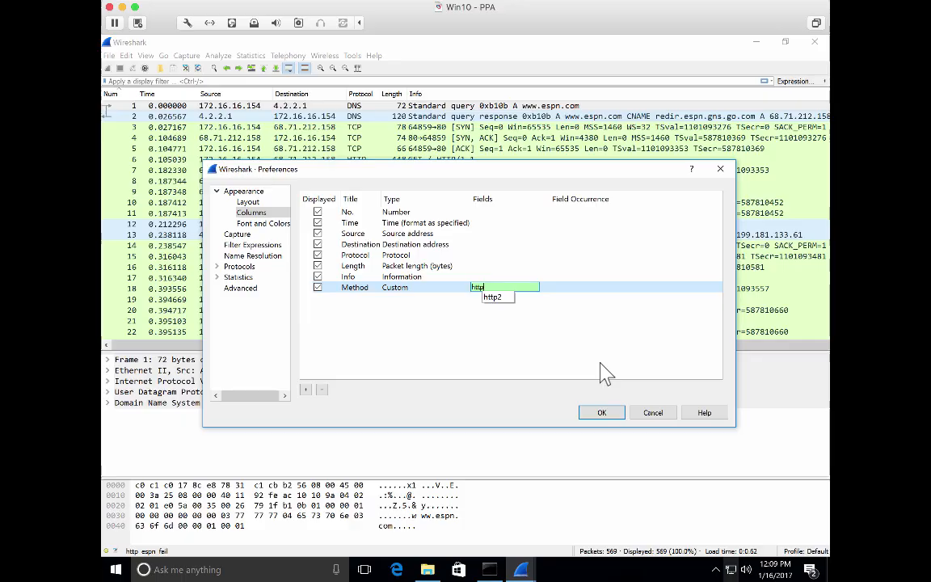
Extend the Method column's field entry to "http." and examine the suggested HTTP field names.
text(.)
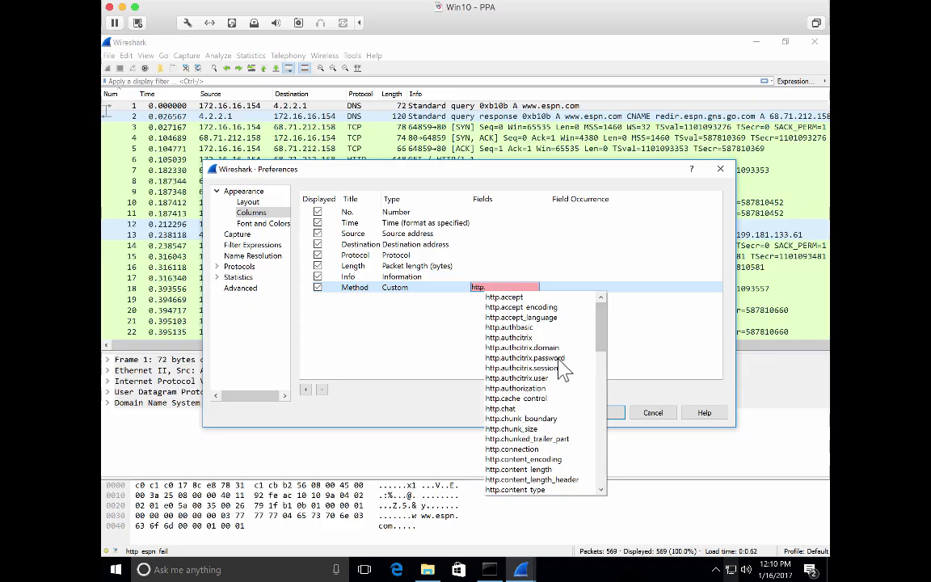
scroll(546, 361, down, 7)
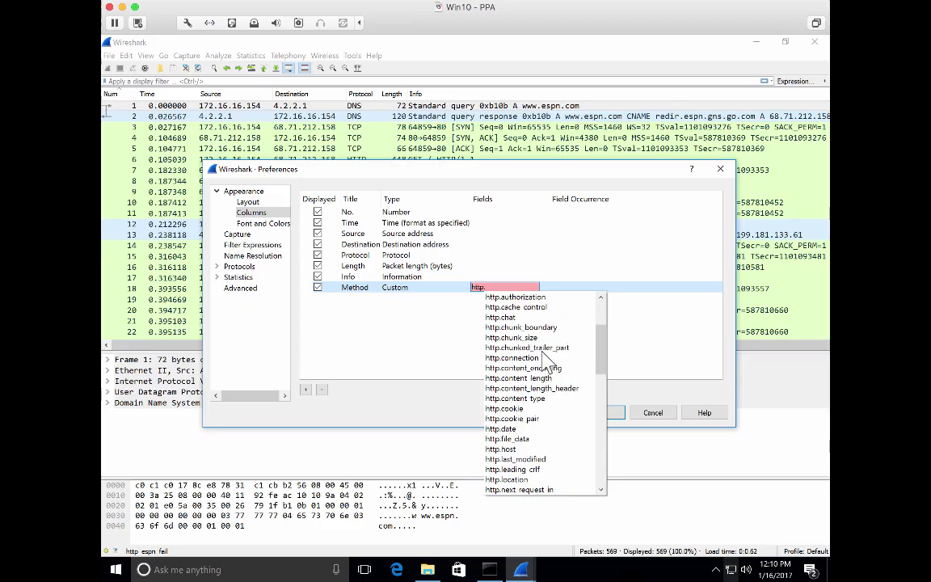
scroll(546, 364, down, 1)
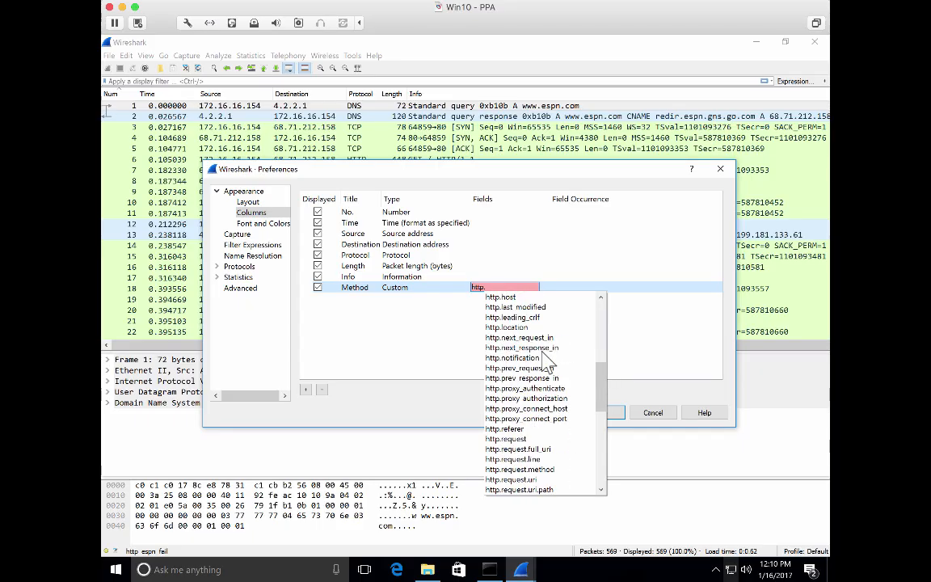
scroll(546, 364, down, 1)
scroll(547, 364, down, 6)
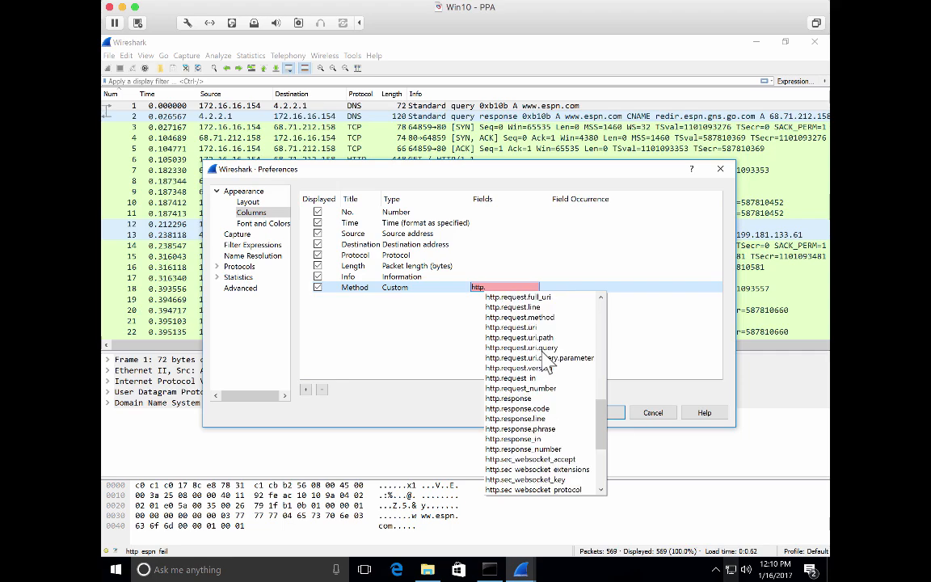
scroll(546, 365, down, 1)
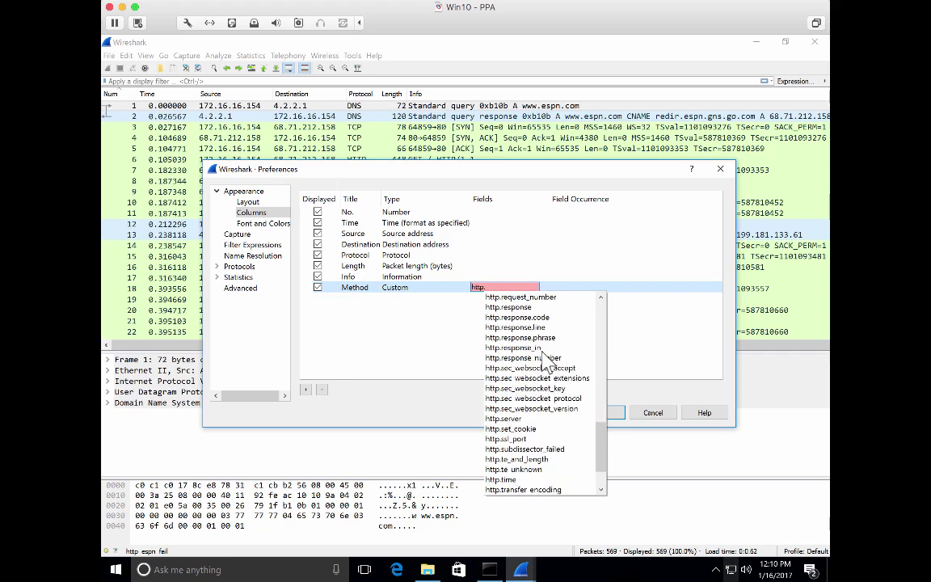
scroll(547, 364, up, 1)
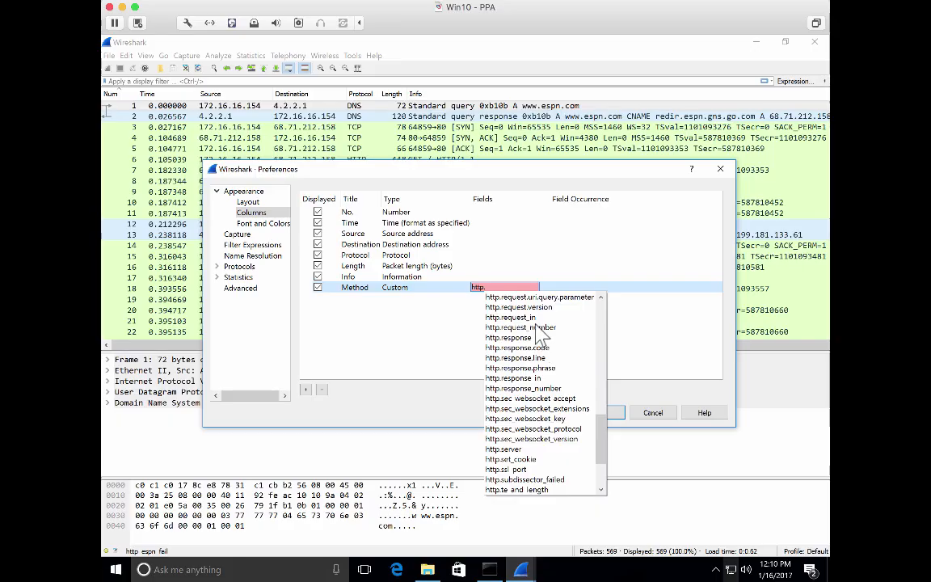
scroll(540, 335, up, 3)
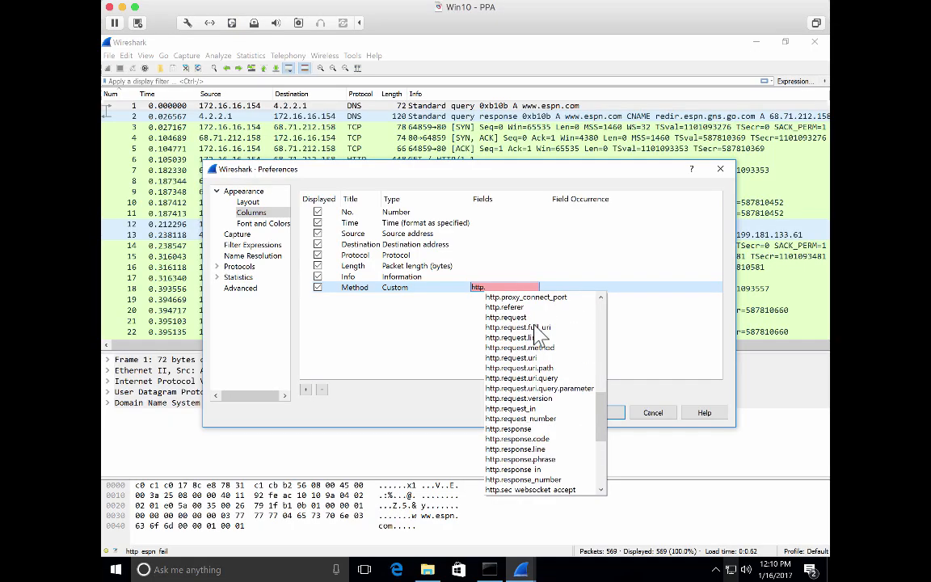
Complete the Method column's field as http.request.method and apply the column preferences.
text(r)
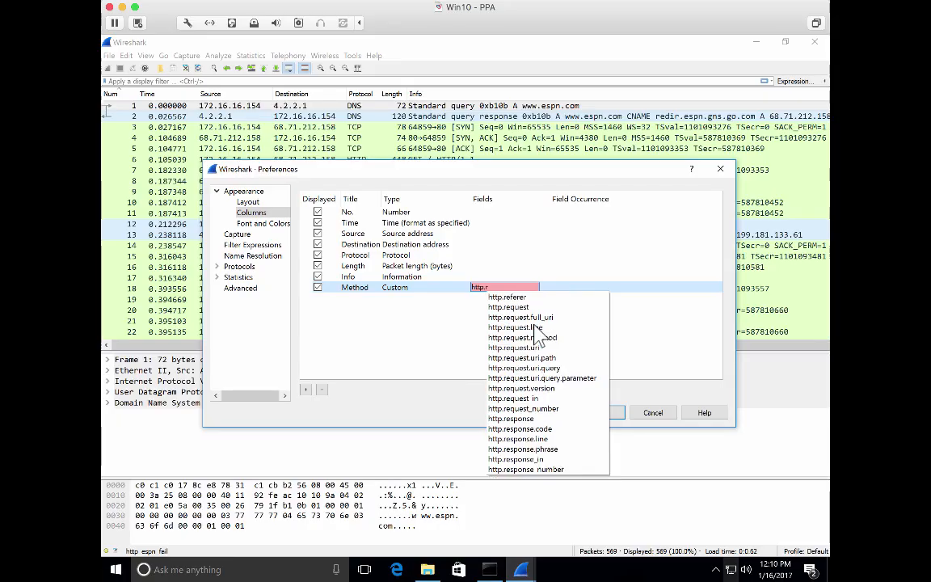
text(equest)
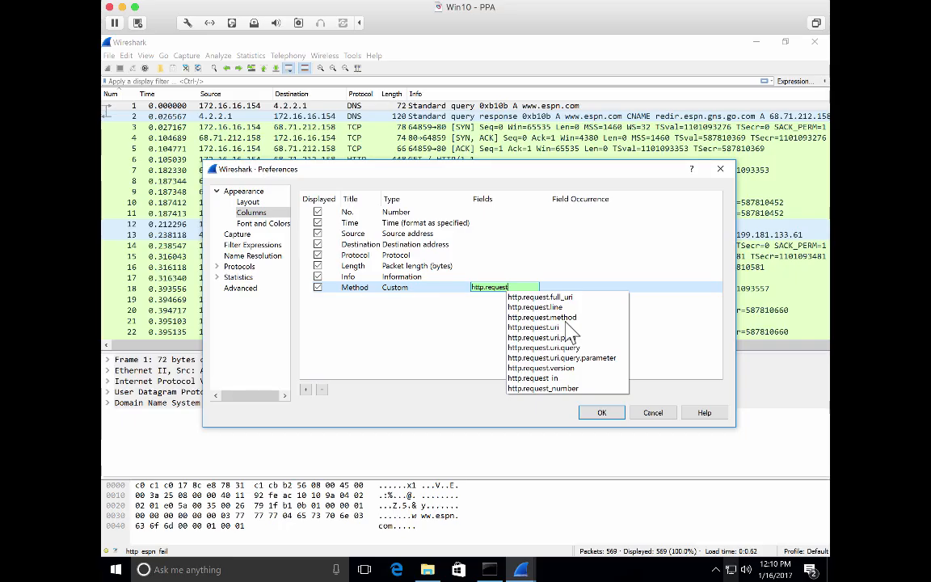
click(563, 317)
click(561, 327)
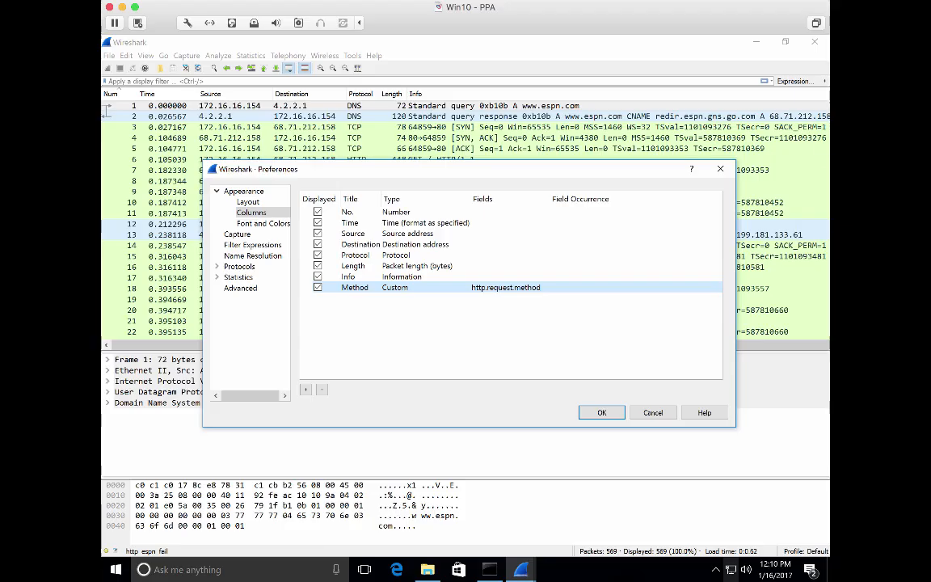
click(595, 413)
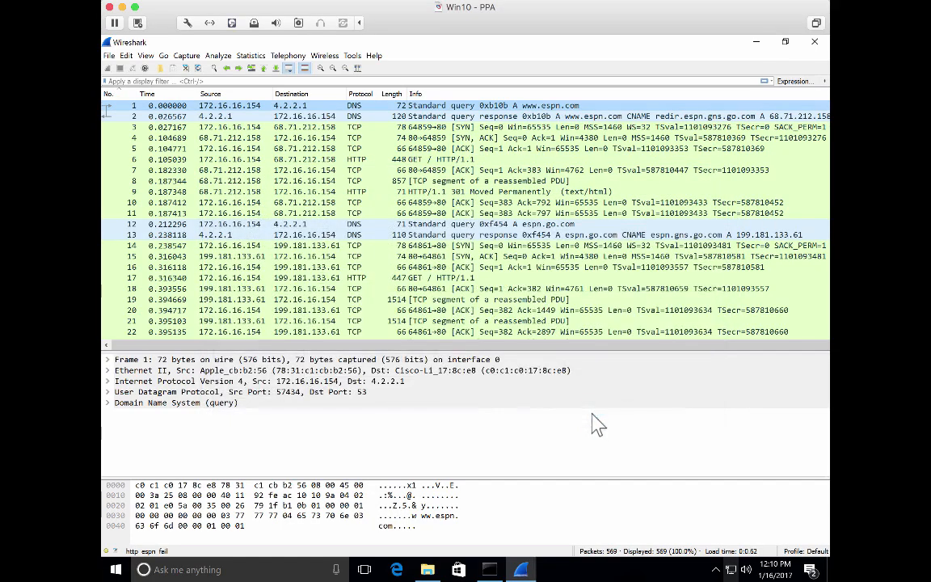
scroll(428, 270, right, 2)
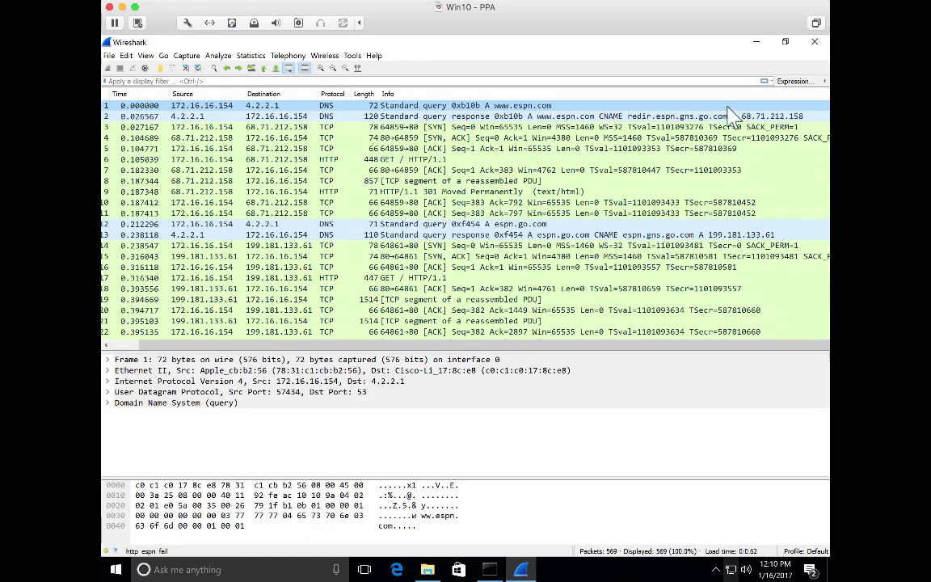
click(825, 90)
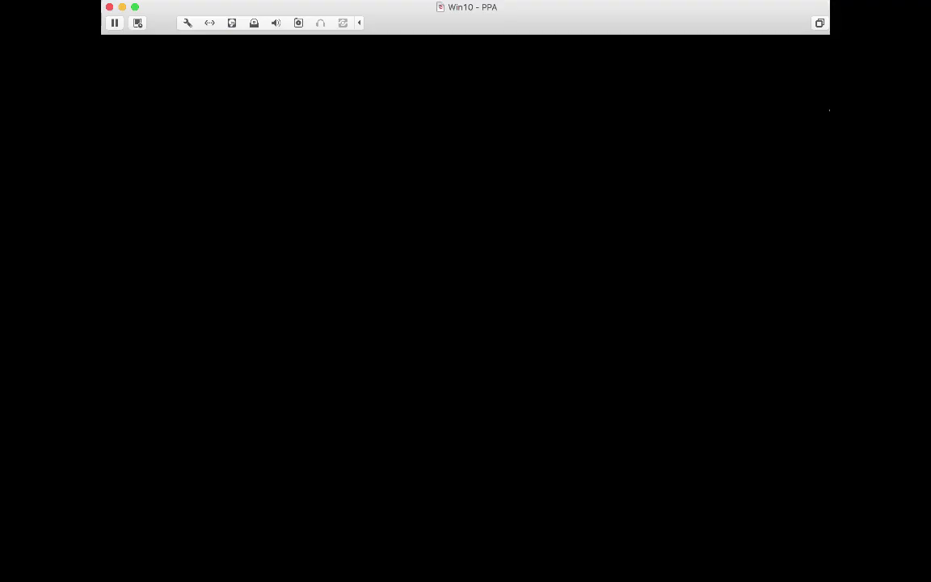
click(547, 179)
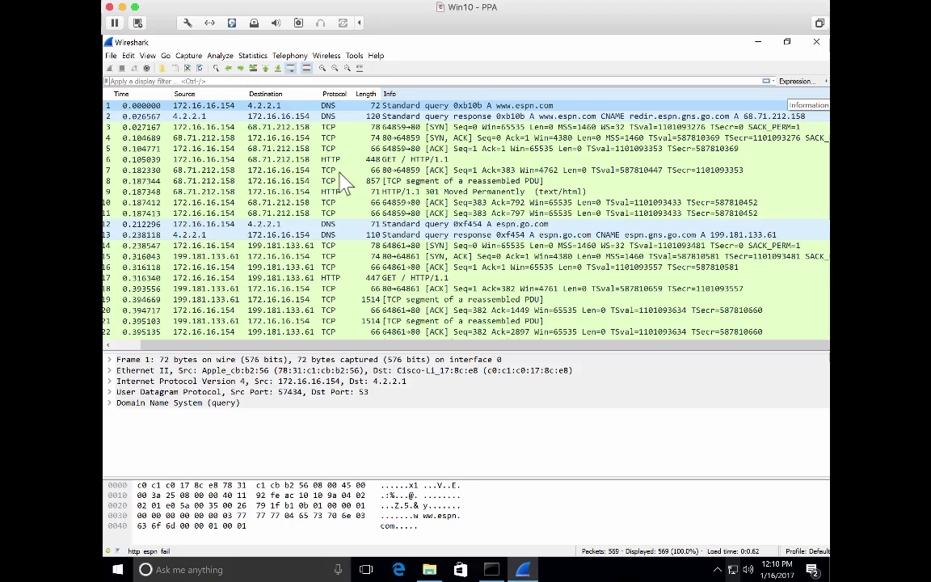
Reopen the Columns page of the application preferences and move the Method column above Info.
click(127, 56)
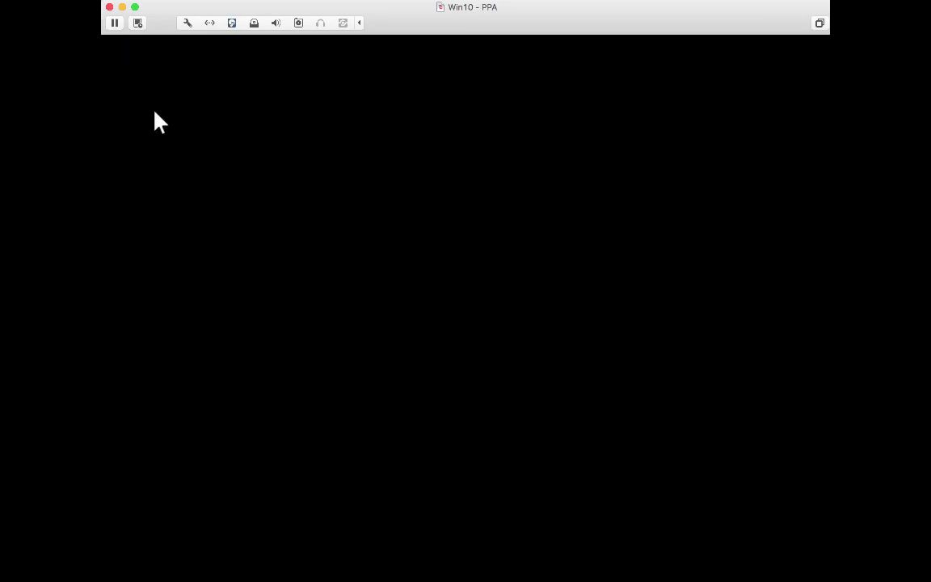
click(129, 54)
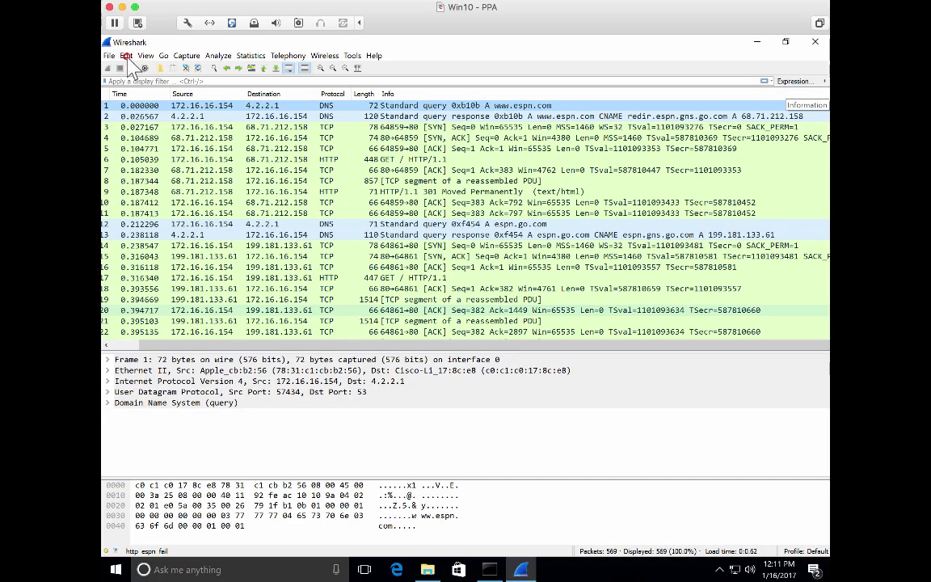
click(127, 56)
click(127, 56)
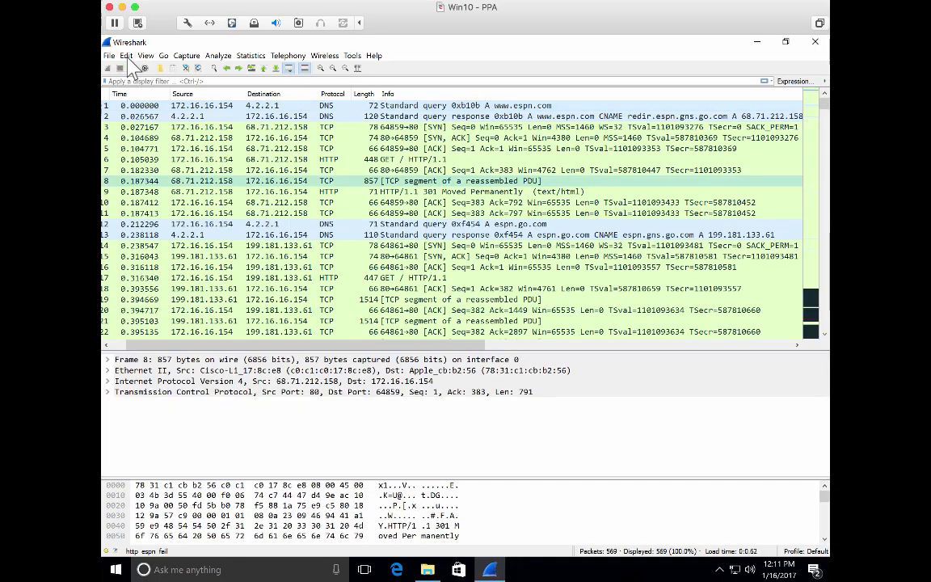
click(183, 315)
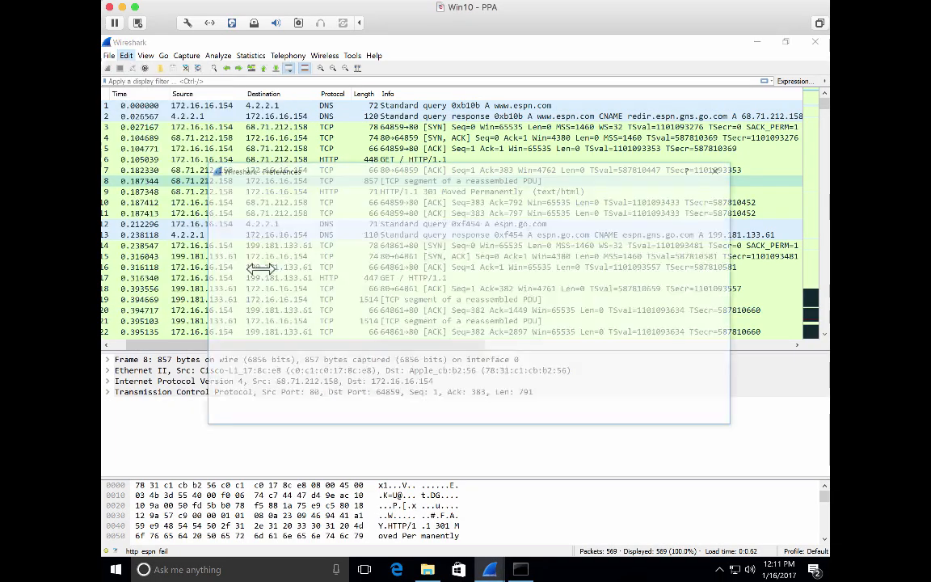
click(251, 211)
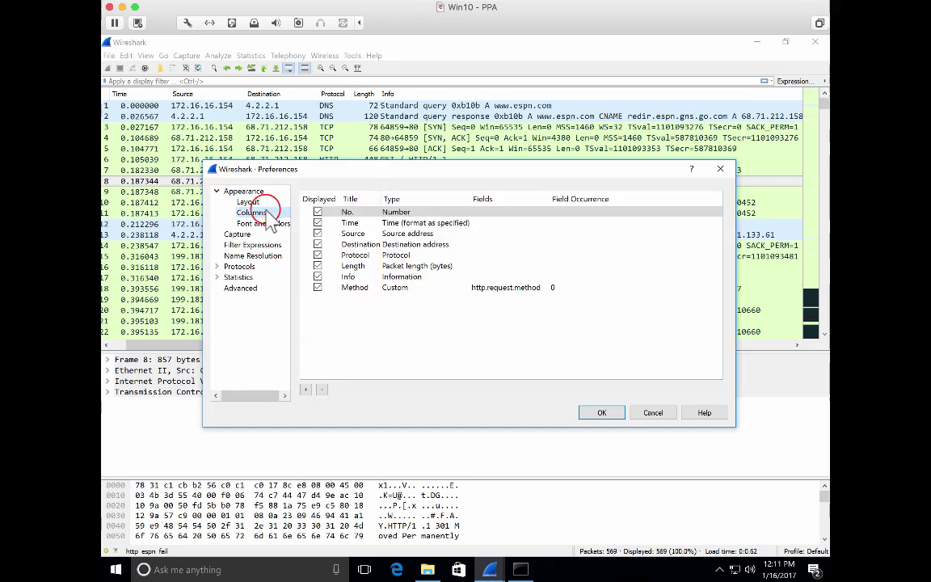
click(373, 289)
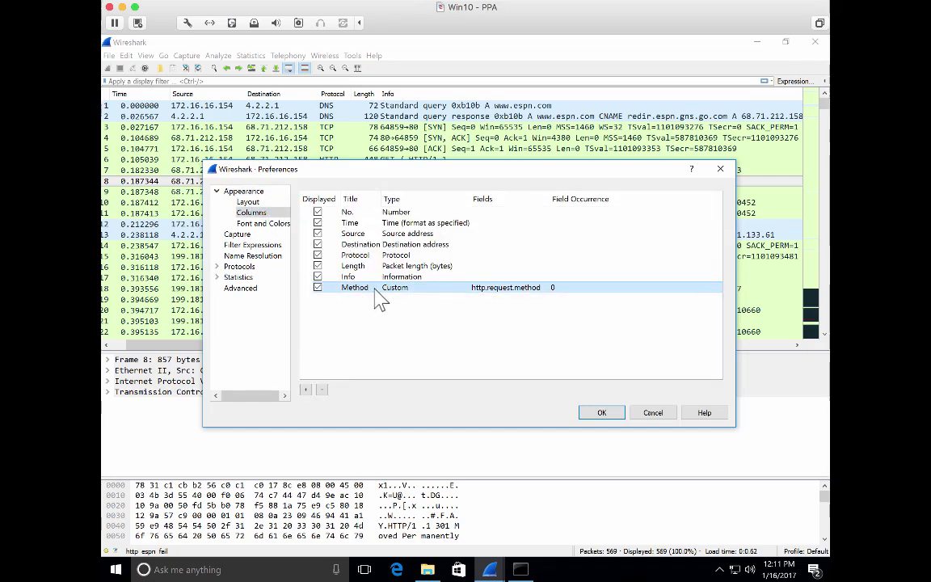
mouse_move(360, 293)
mouse_down()
mouse_move(359, 247)
mouse_move(358, 277)
mouse_up()
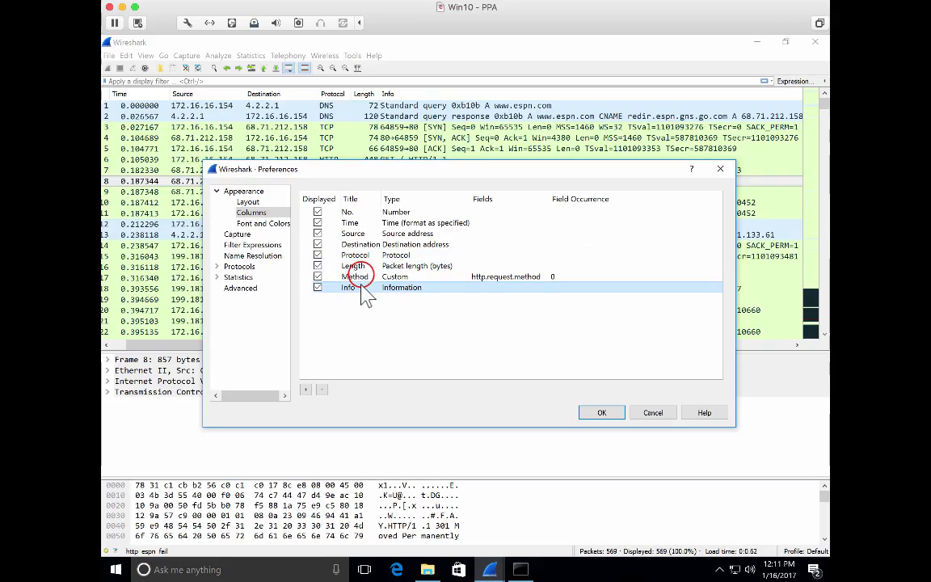
Apply the column order with Method above Info and center-align the Method column.
click(361, 277)
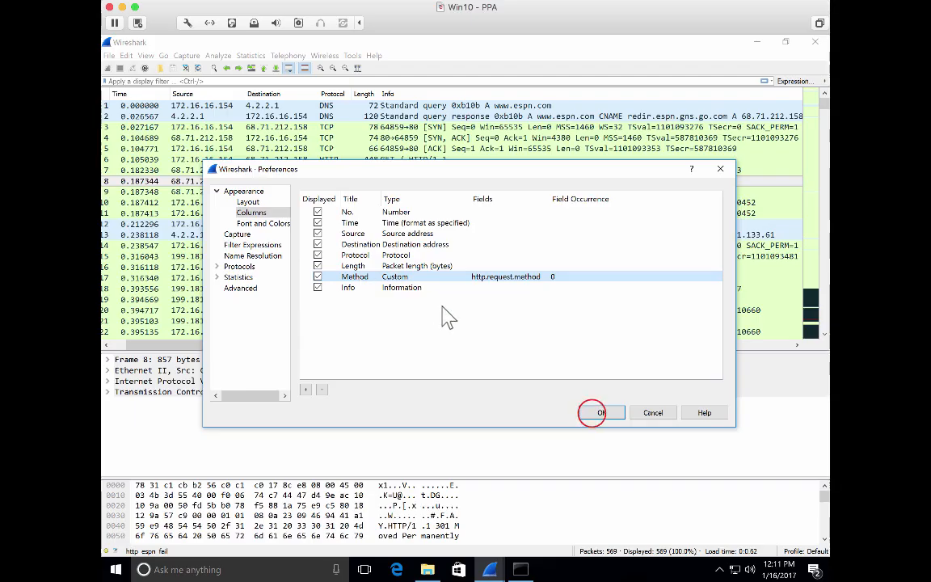
click(598, 413)
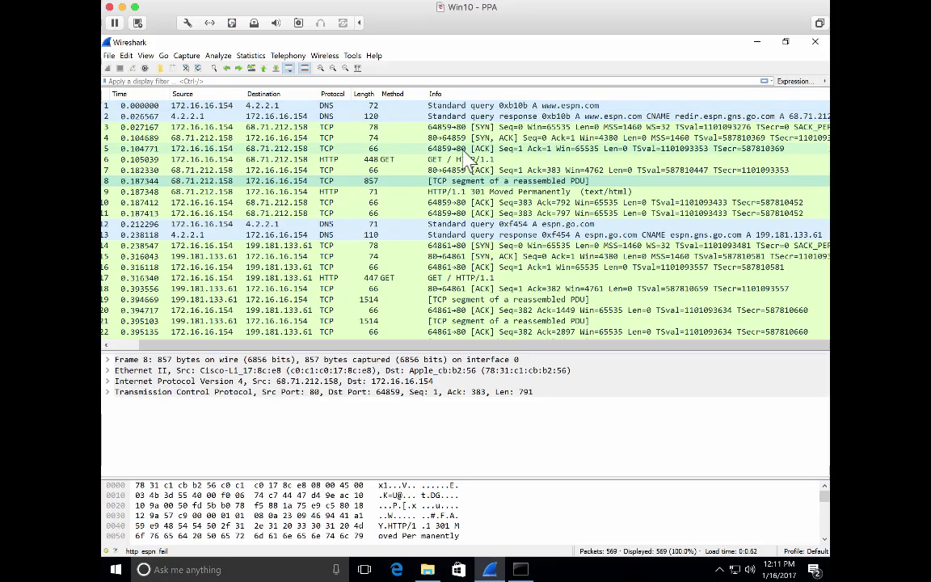
right_click(399, 96)
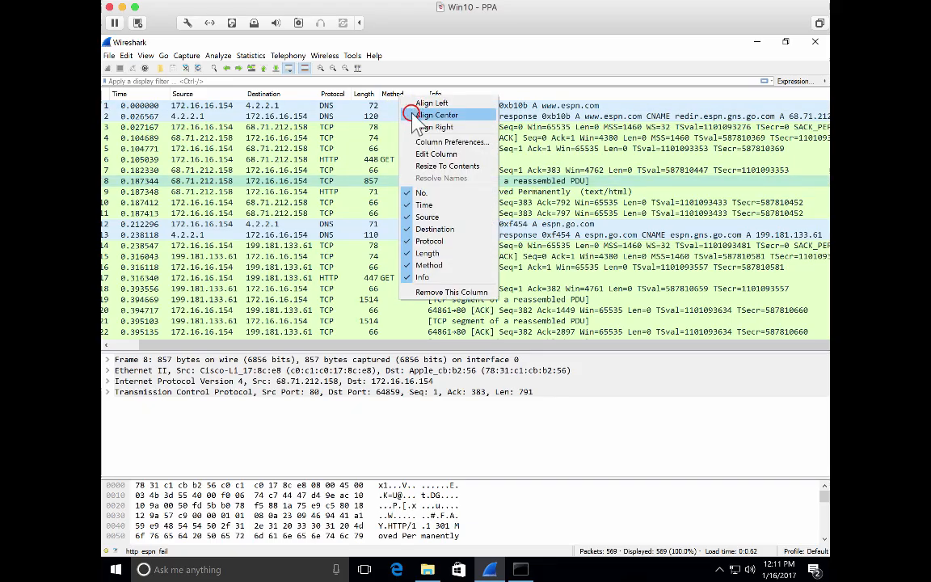
click(408, 115)
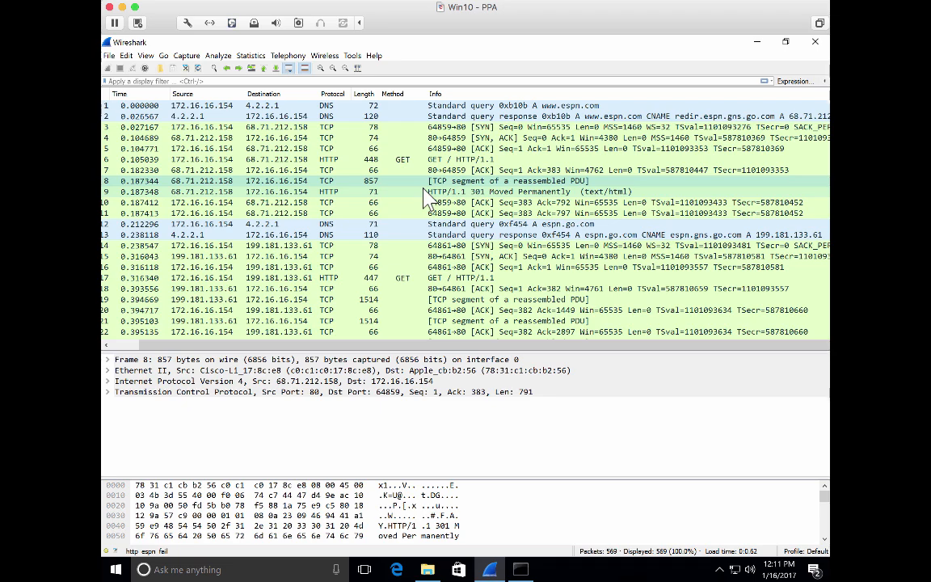
Filter the packet list with the display filter http.request.
click(372, 159)
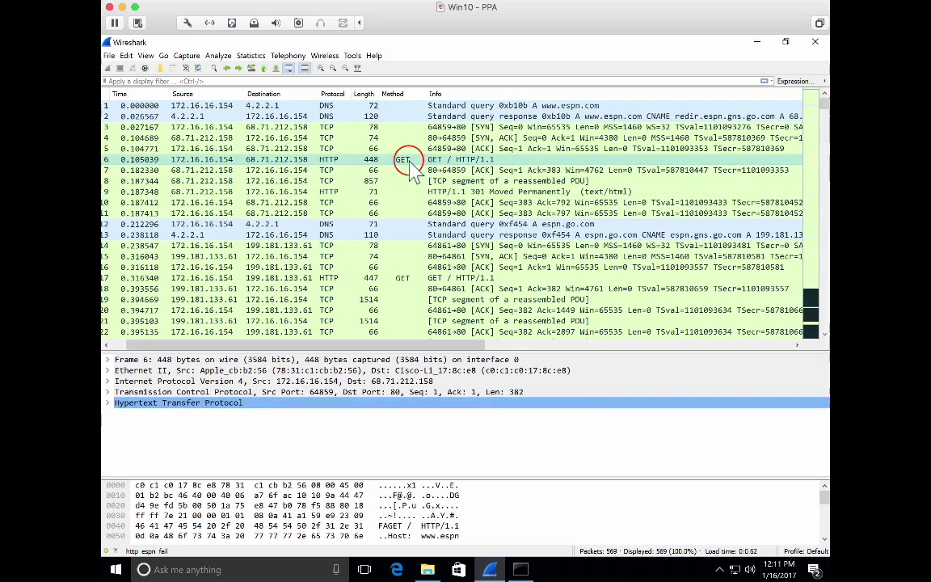
click(365, 277)
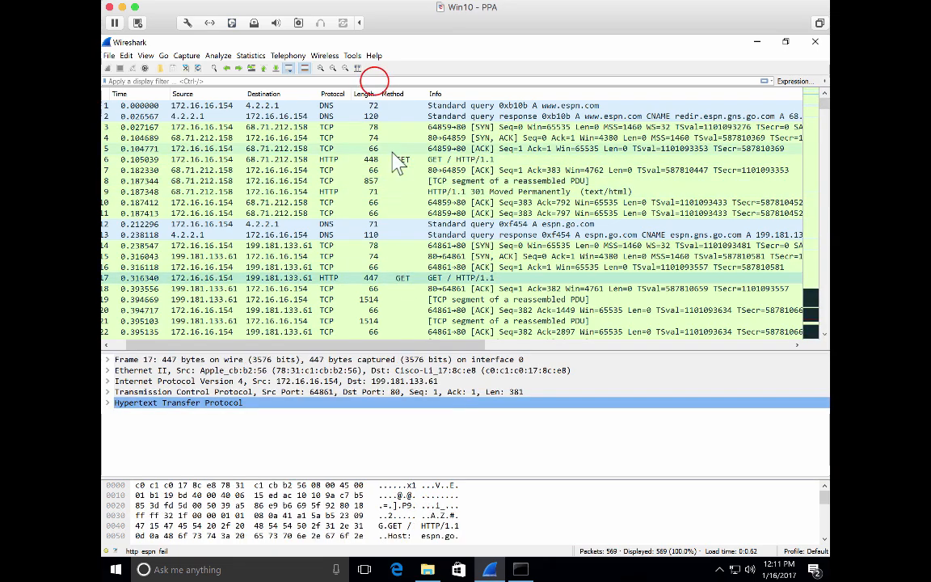
click(374, 82)
text(http.re)
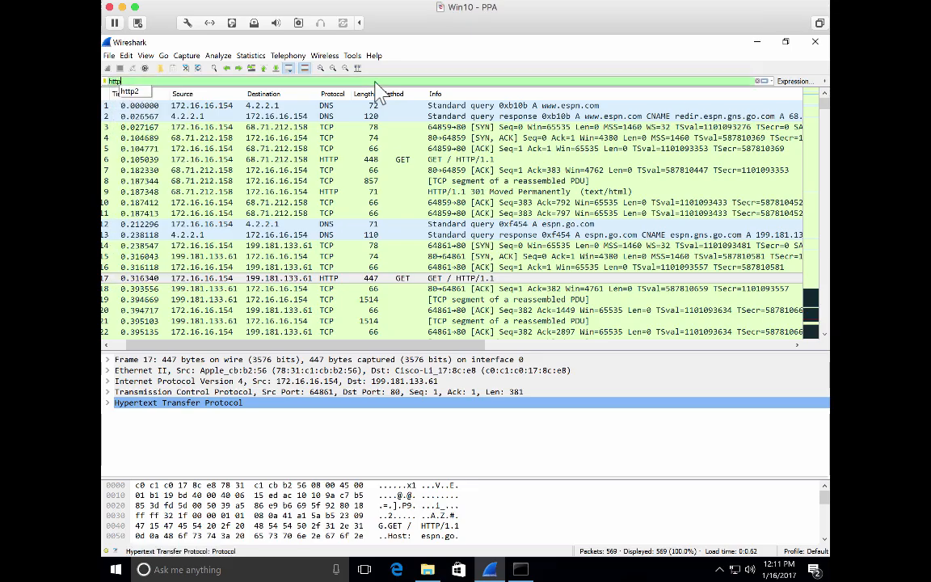
text(quest)
key(Return)
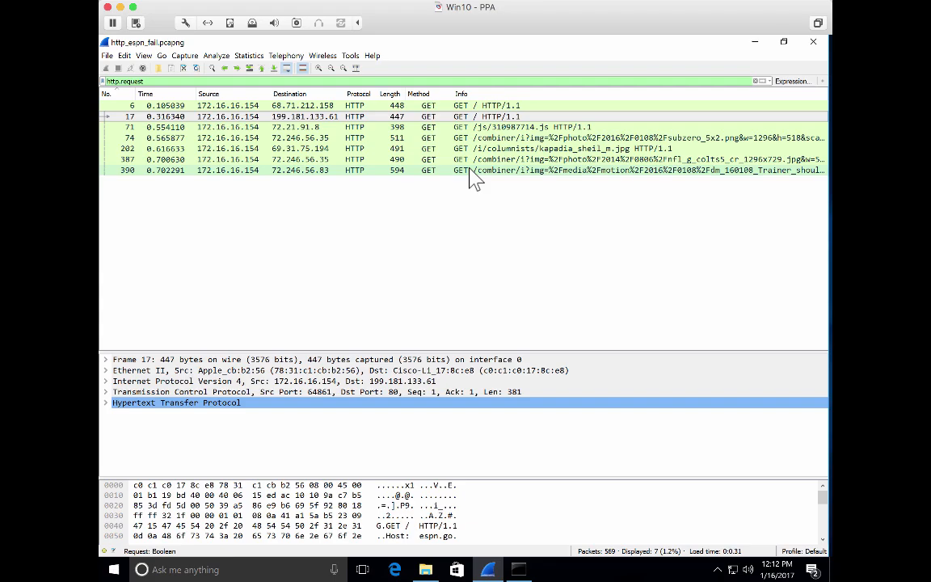
Remove the Method column from the packet list and slightly widen the Length column.
right_click(427, 94)
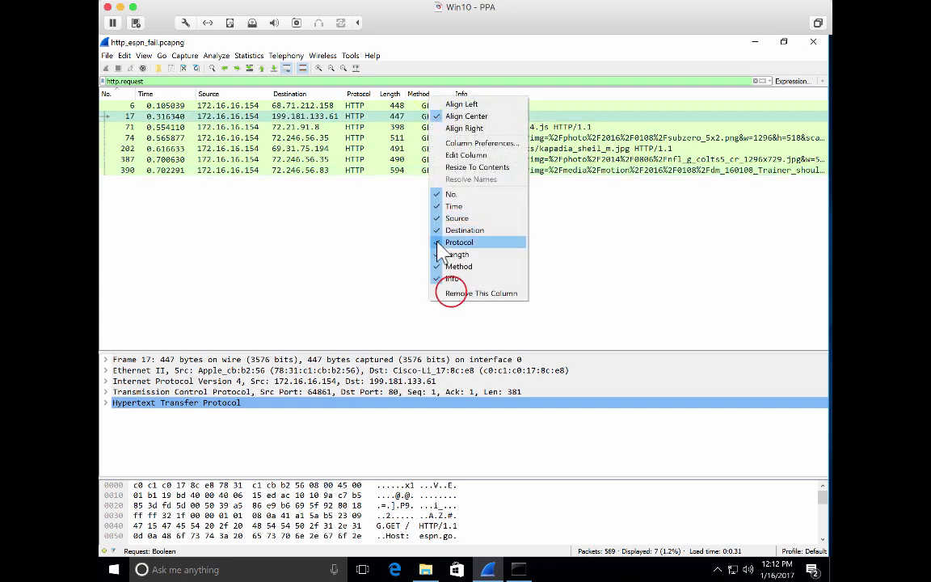
click(451, 293)
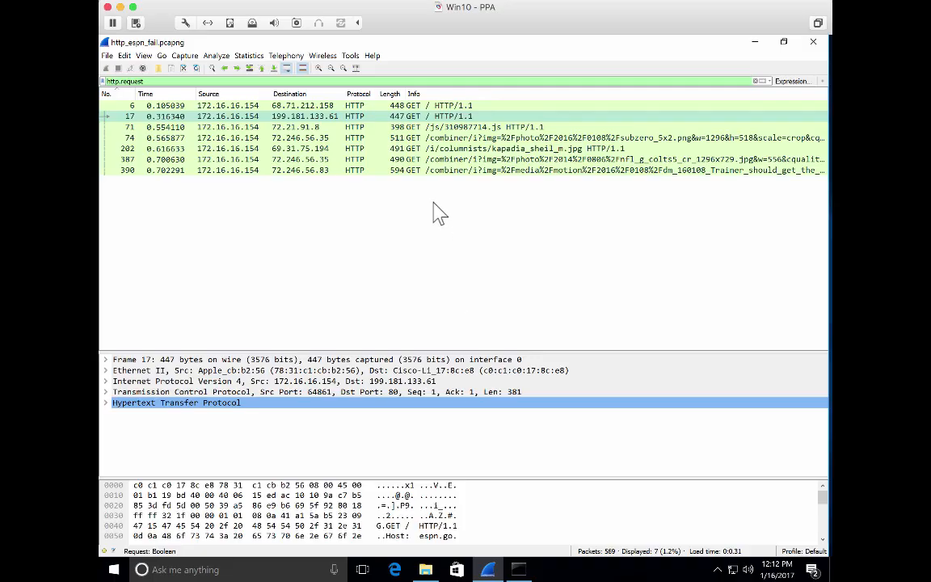
drag(404, 94, 410, 94)
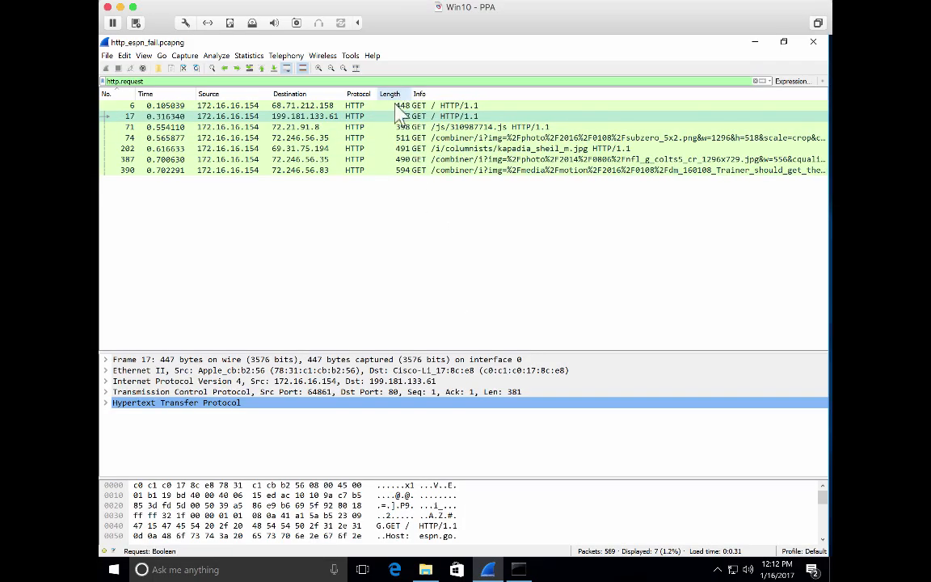
Enlarge the packet details area, expand packet 17's Hypertext Transfer Protocol section, and apply its Host field as a column.
drag(270, 348, 281, 269)
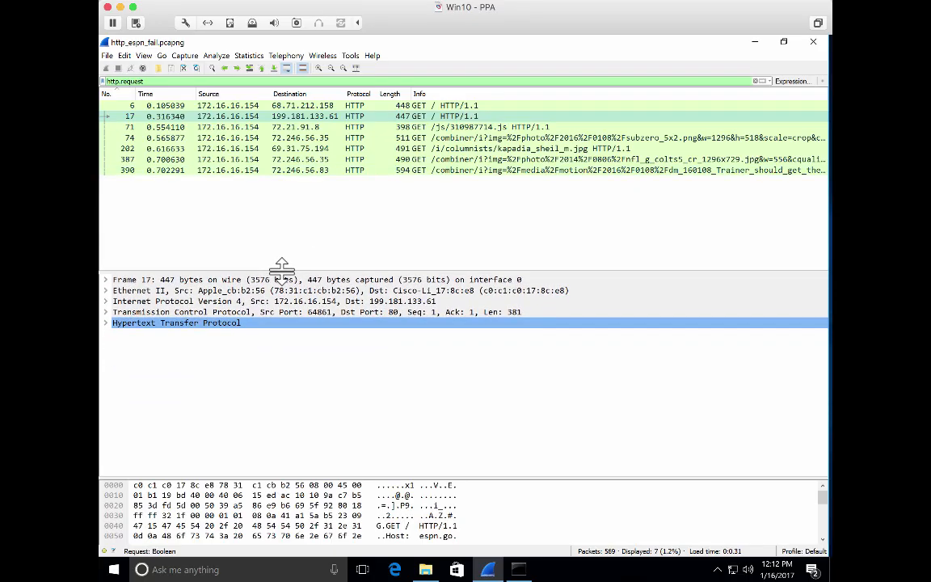
click(106, 322)
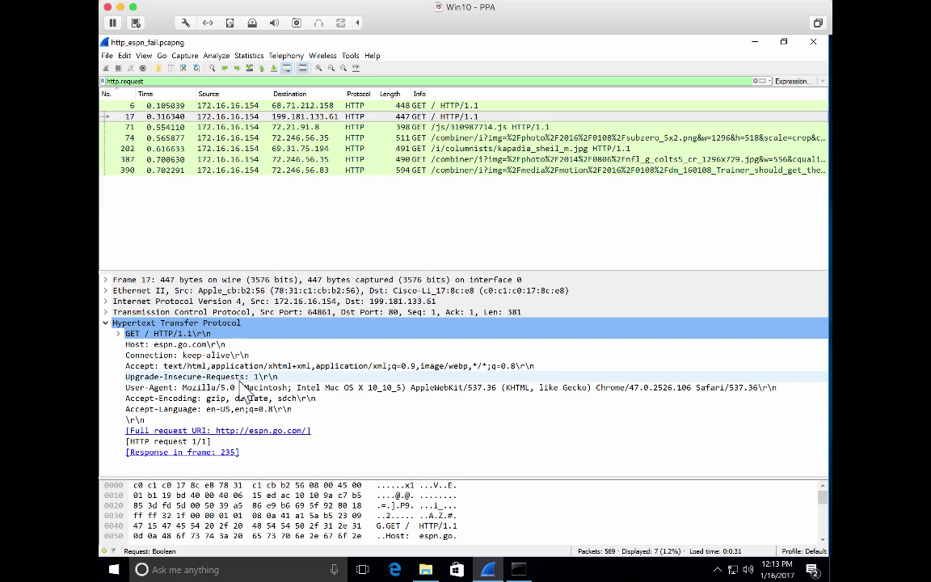
click(212, 345)
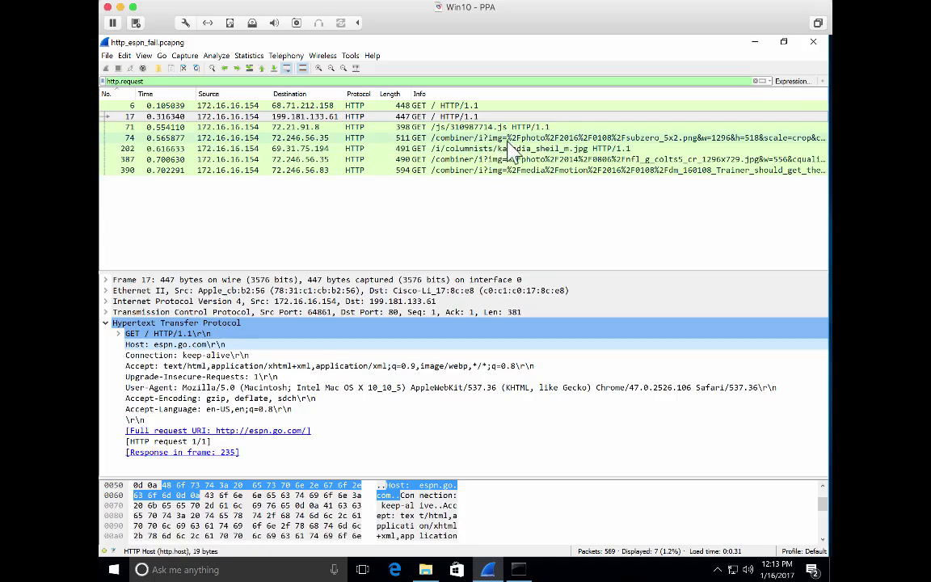
right_click(200, 353)
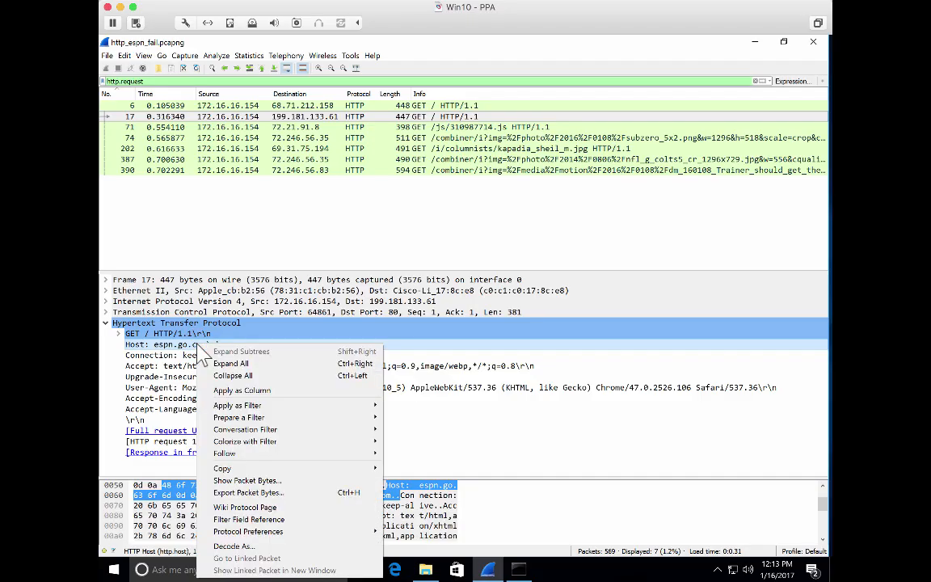
click(233, 391)
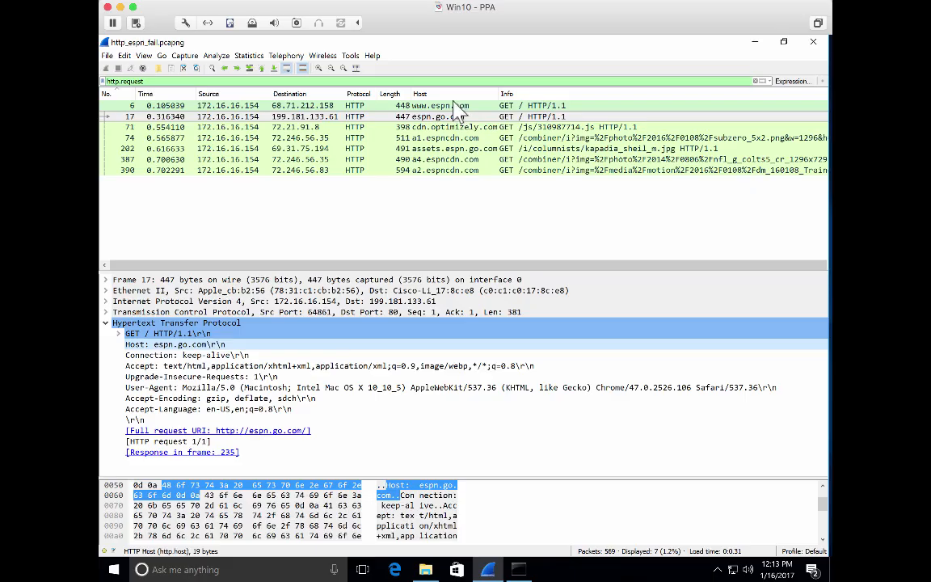
drag(412, 93, 416, 109)
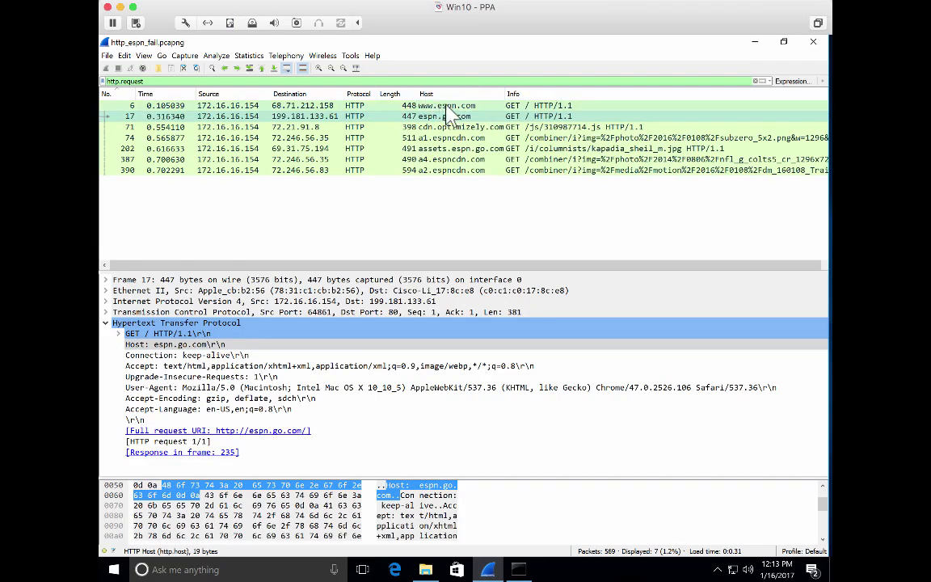
Go through the filtered HTTP requests and compare each one's Host column value with its packet details.
click(455, 106)
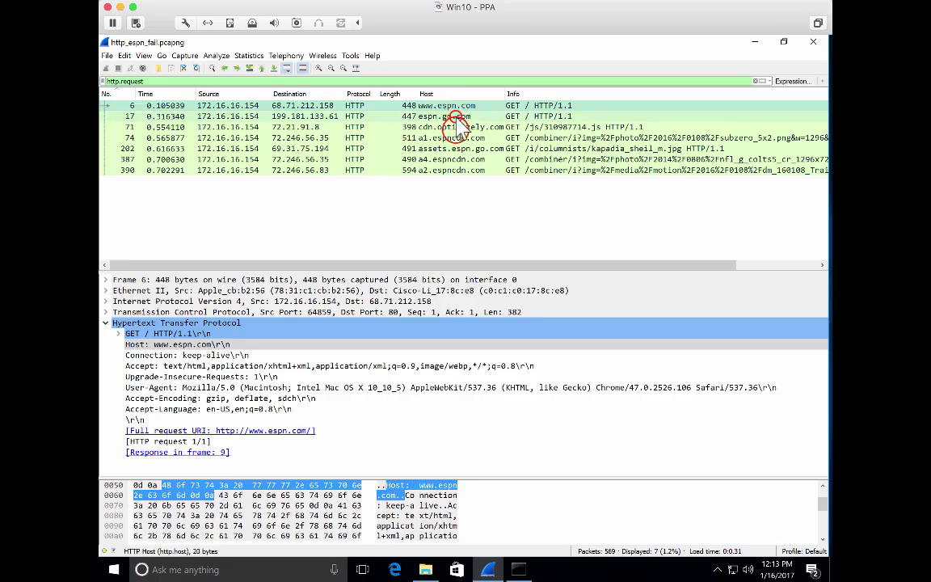
key(Down)
key(Down)
click(458, 117)
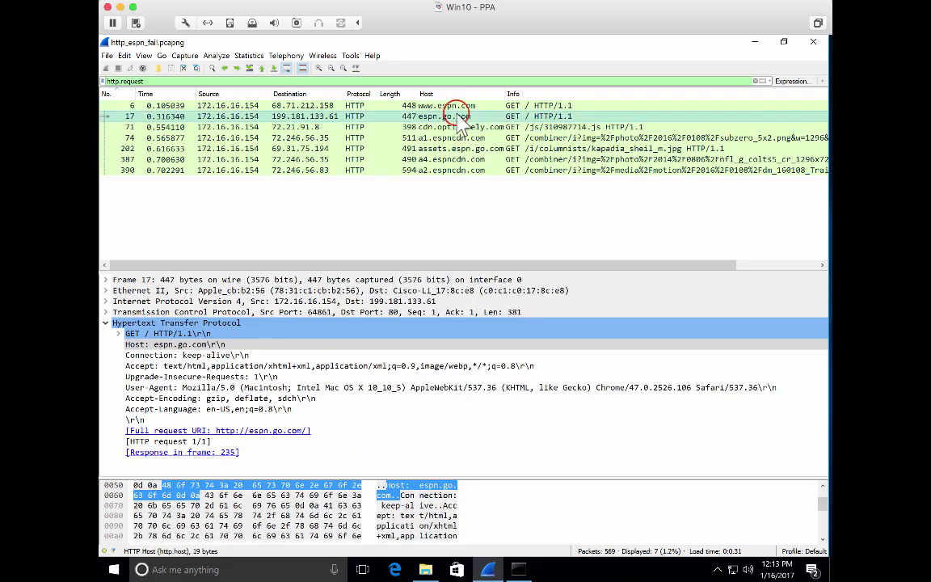
key(Down)
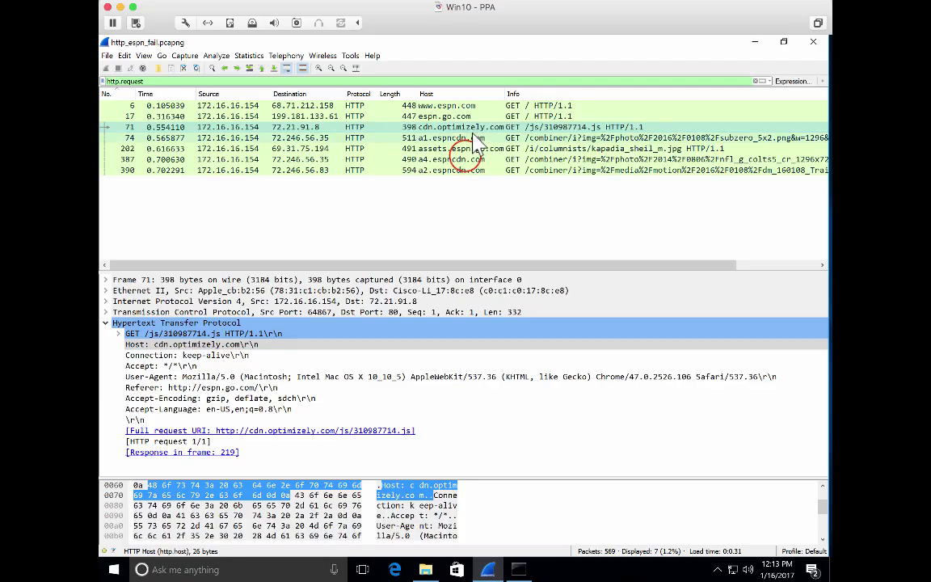
click(461, 160)
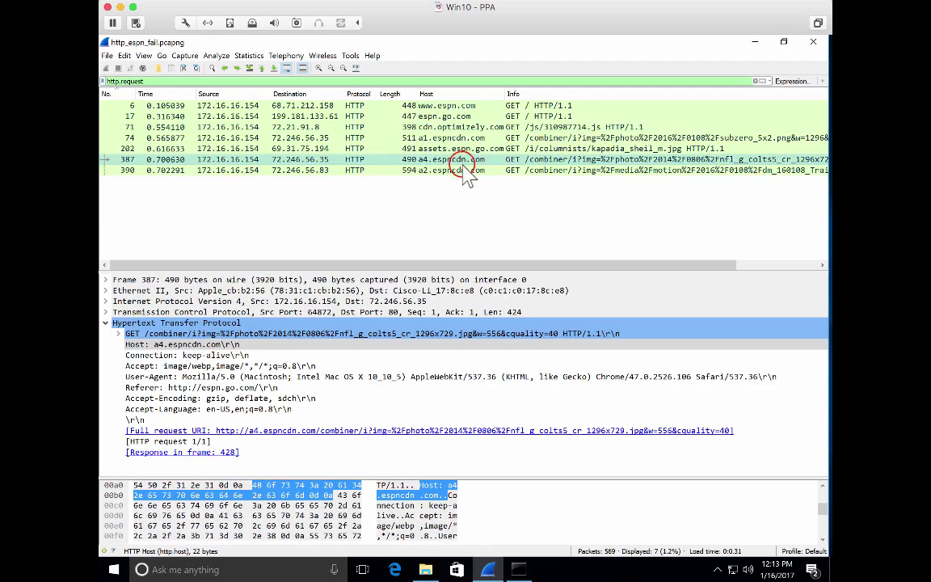
key(Down)
key(Up)
key(Up)
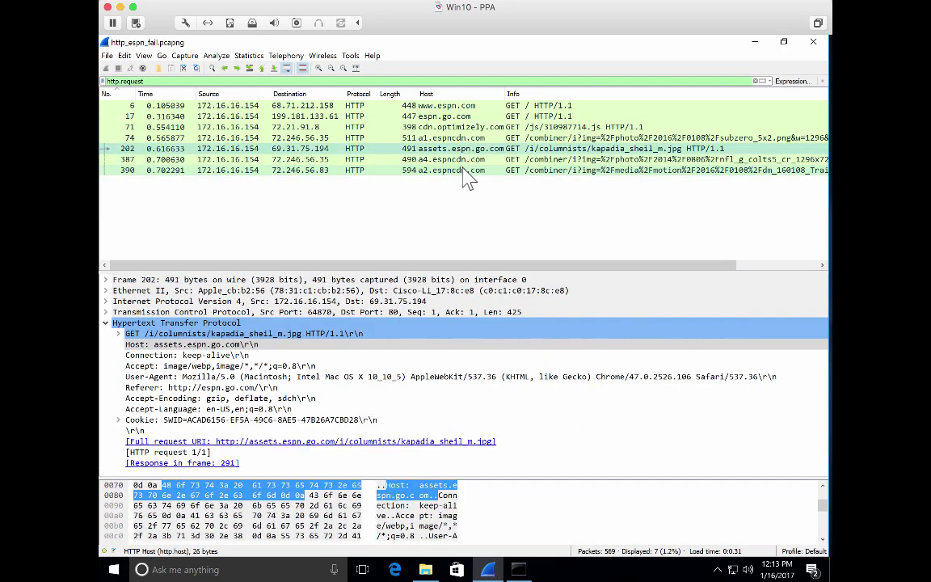
key(Up)
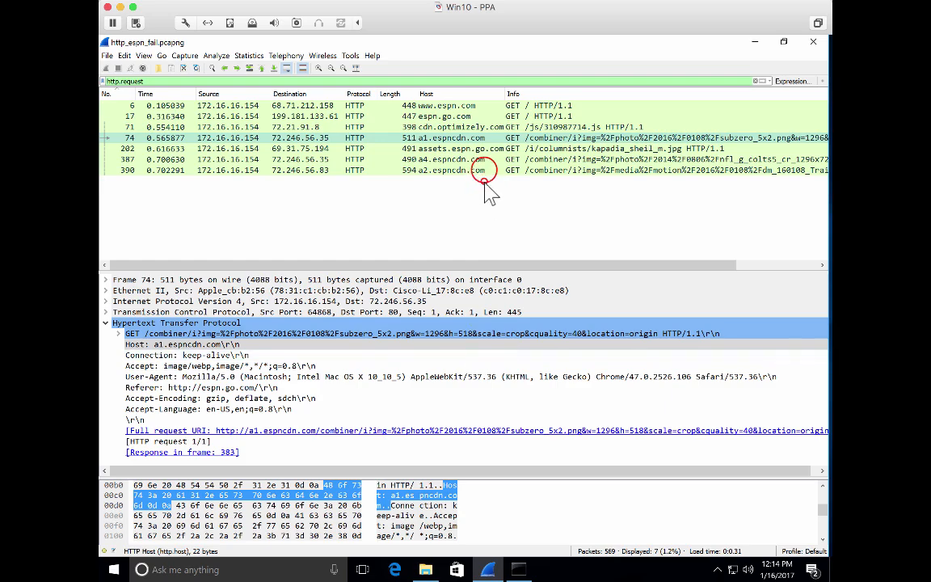
click(484, 171)
key(Up)
key(Up)
key(Up)
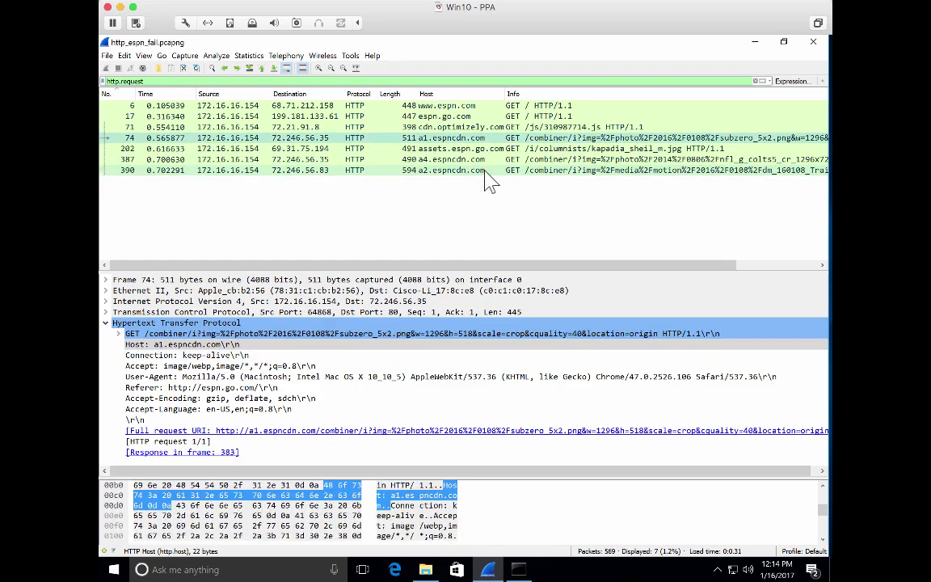
key(Up)
key(Up)
key(Up)
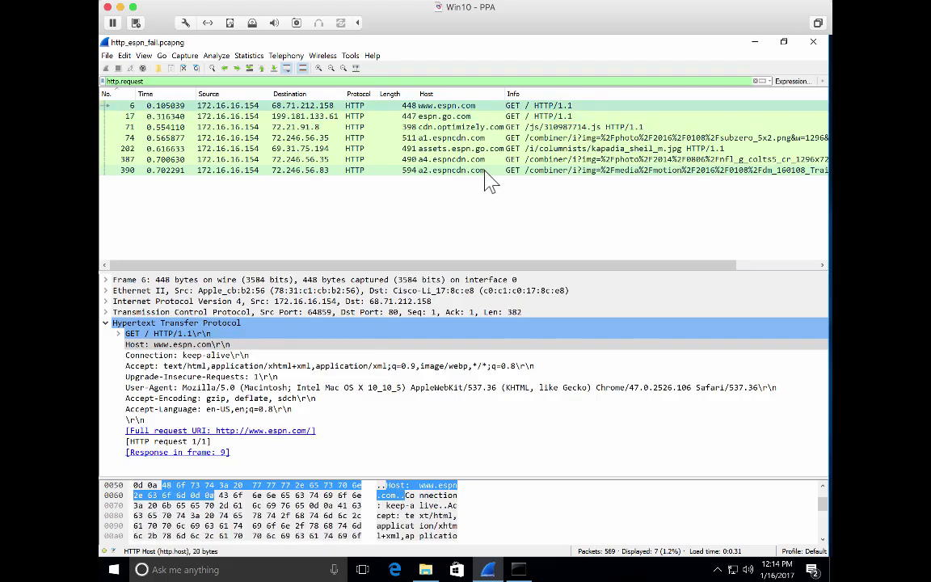
click(196, 343)
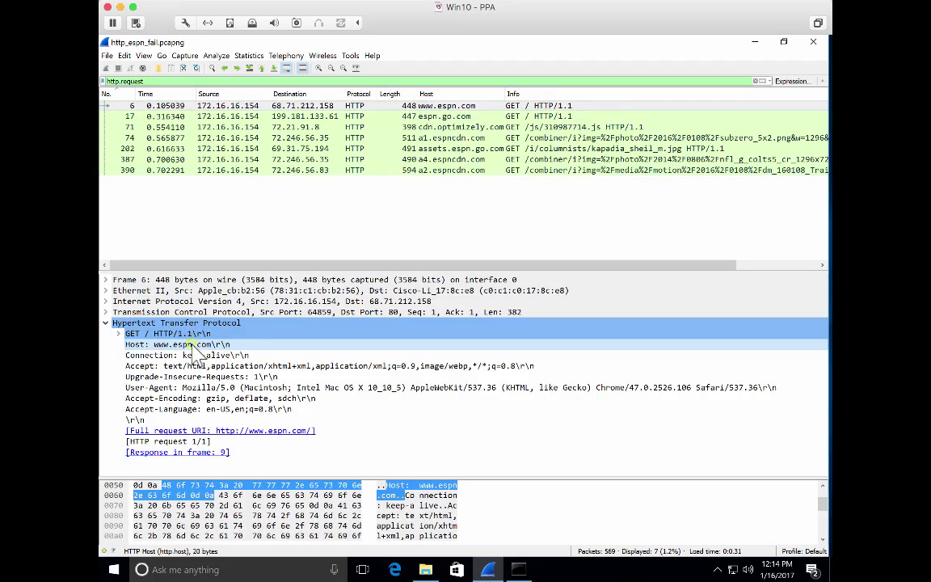
right_click(204, 346)
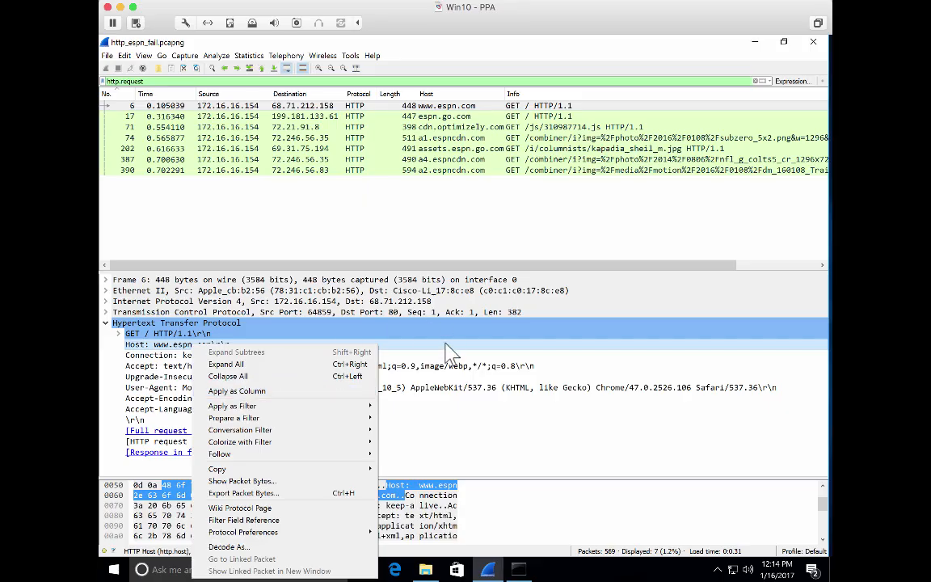
click(476, 343)
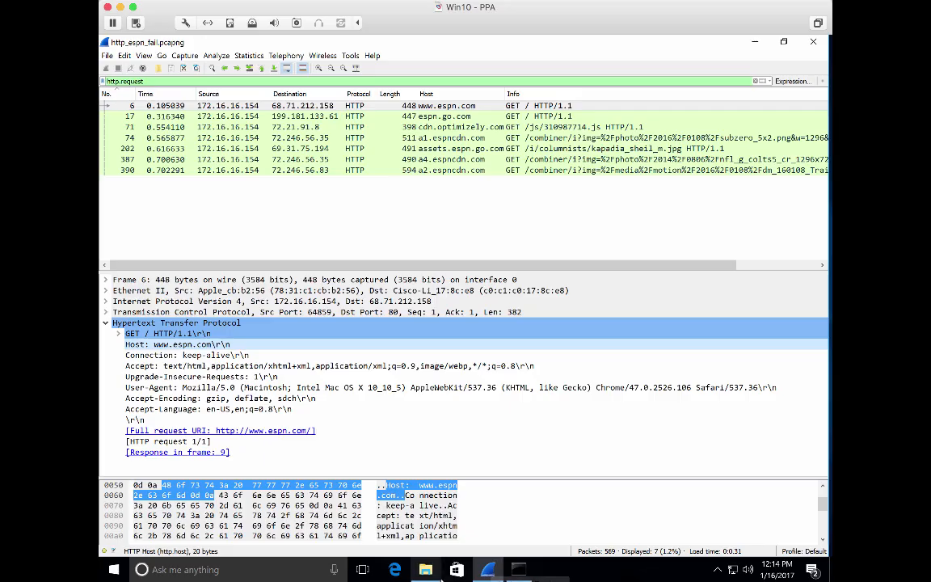
Apply the User-Agent header field of packet 6 as a packet list column.
click(202, 387)
right_click(202, 387)
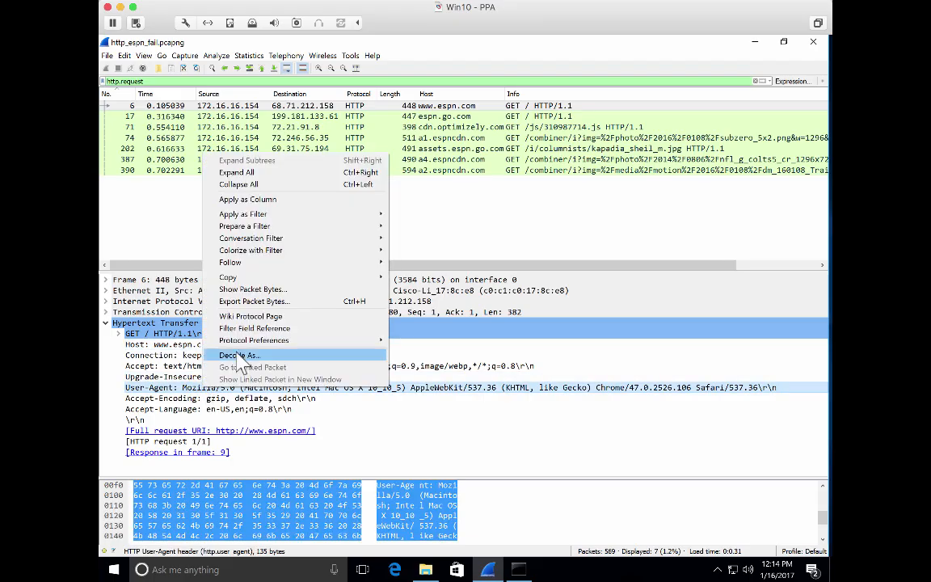
click(249, 200)
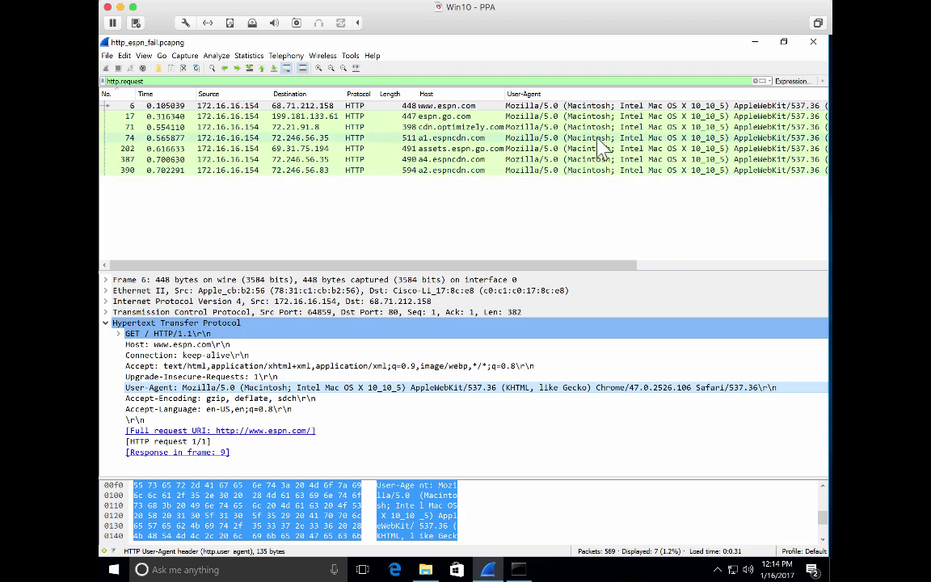
Narrow the User-Agent column so the Info column fits beside it in the packet list.
click(486, 266)
drag(486, 266, 714, 183)
click(720, 262)
click(723, 92)
drag(724, 92, 663, 98)
click(578, 262)
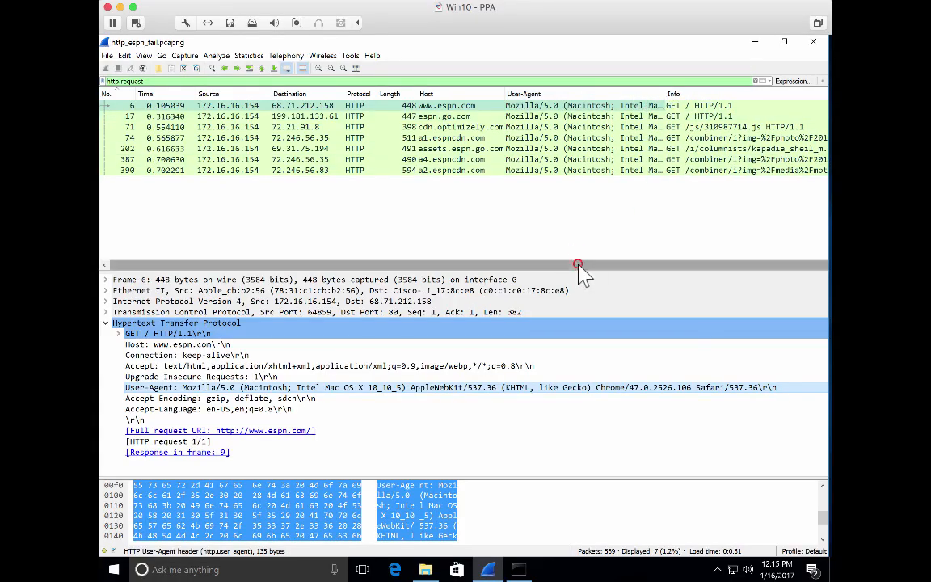
Collapse the Hypertext Transfer Protocol section, expand Internet Protocol Version 4, and apply its Version field as a column.
click(106, 323)
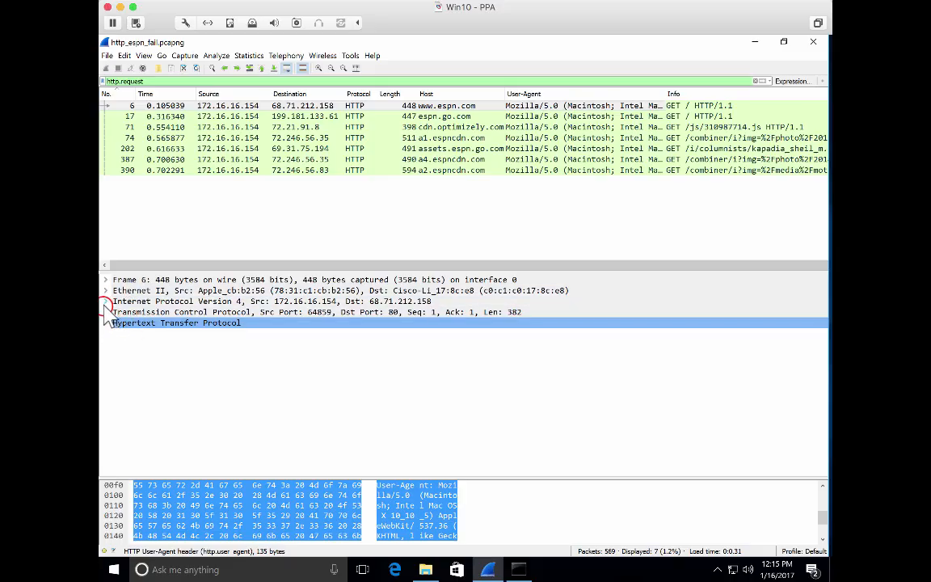
click(106, 301)
click(106, 301)
click(106, 302)
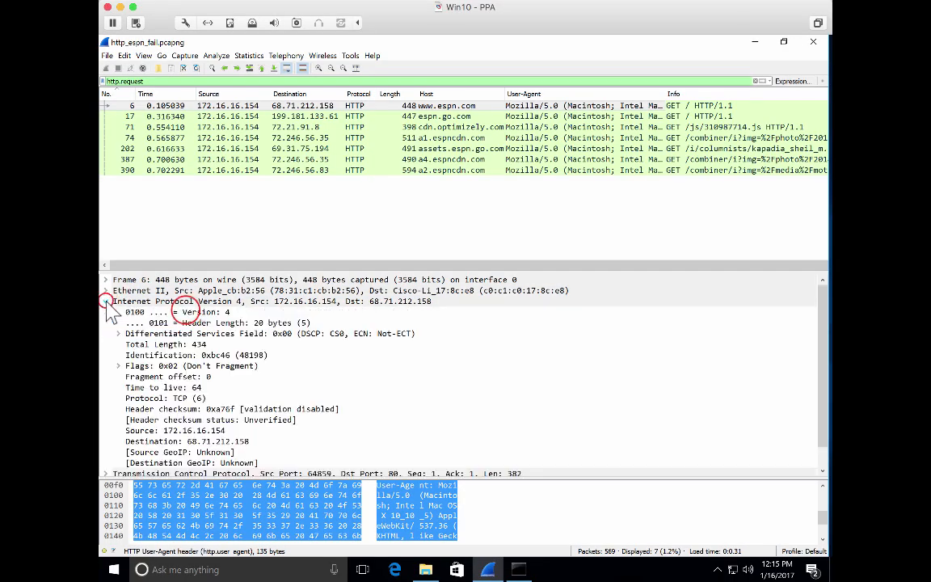
click(184, 312)
right_click(185, 312)
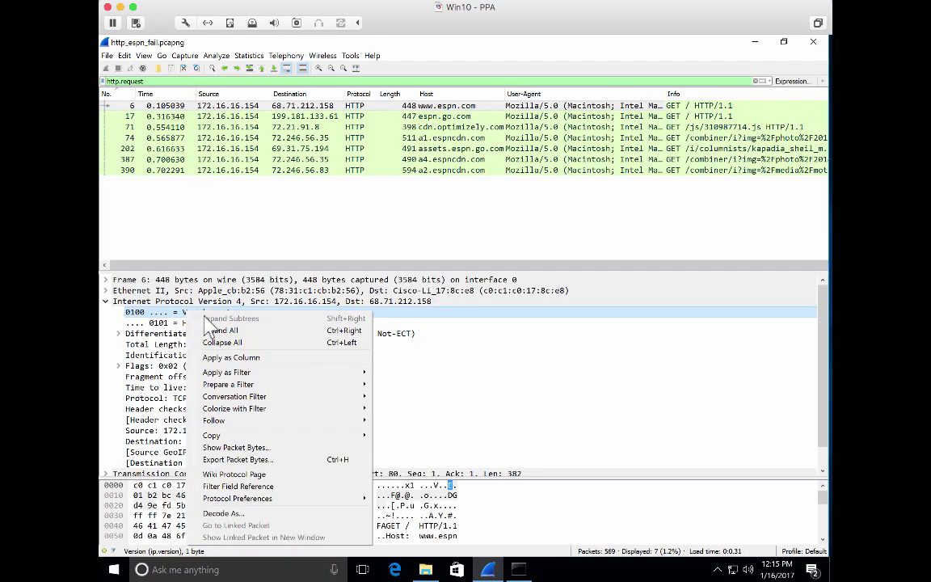
click(270, 361)
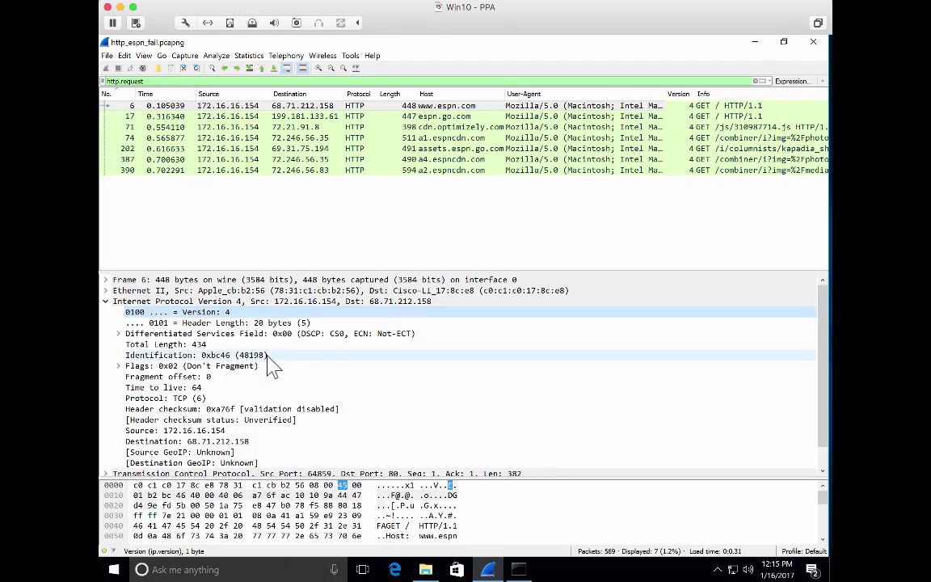
Go through the filtered HTTP requests and check each one's Version column value.
click(688, 107)
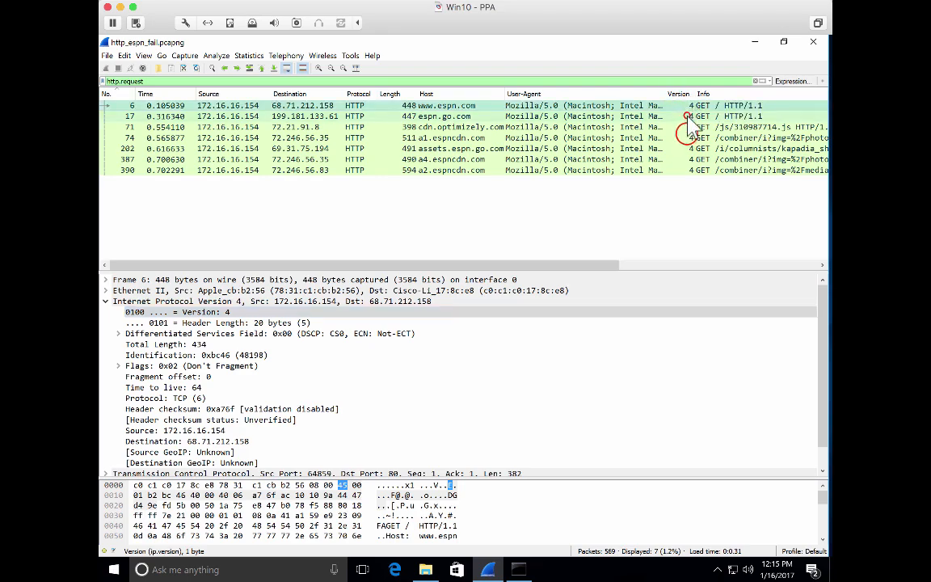
click(687, 117)
click(688, 137)
click(688, 160)
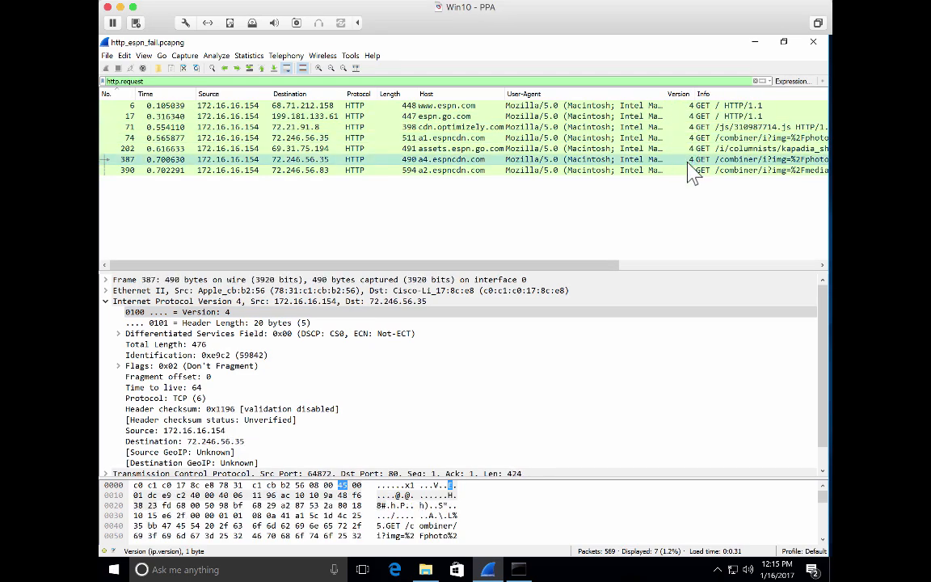
click(688, 171)
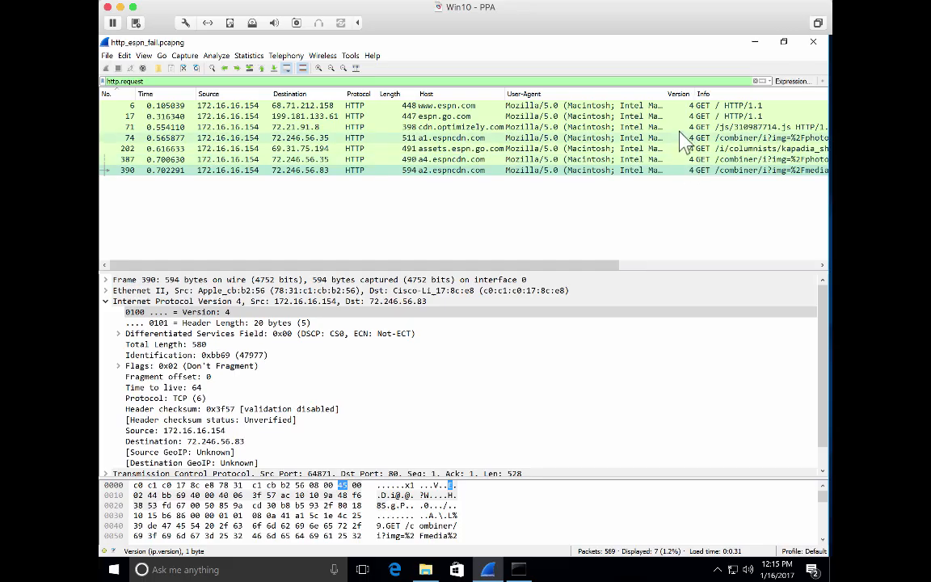
Remove the User-Agent column from the packet list and move the Host column between Destination and Protocol in the column preferences.
right_click(643, 101)
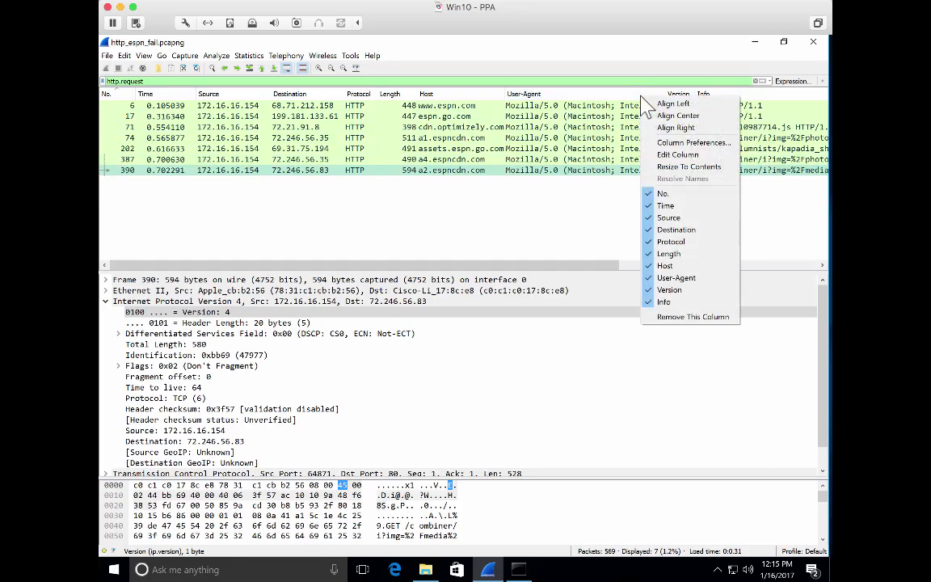
click(679, 316)
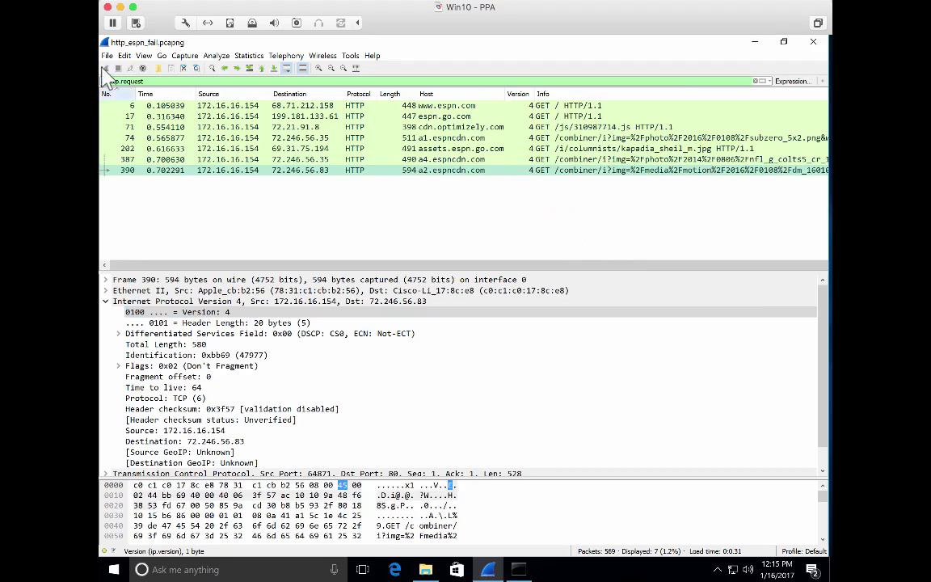
click(124, 56)
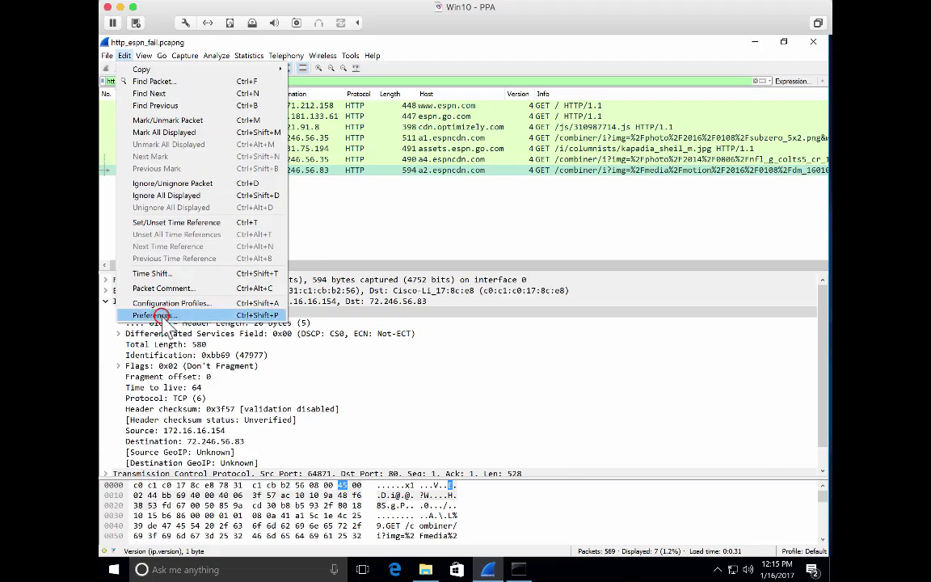
click(135, 313)
click(247, 211)
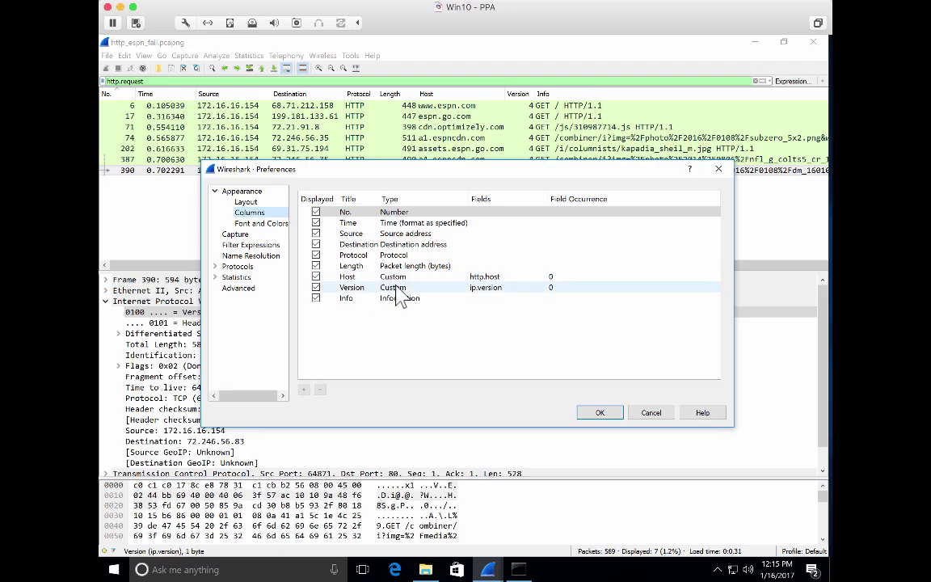
mouse_move(366, 276)
mouse_down()
mouse_move(349, 259)
mouse_move(371, 257)
mouse_up()
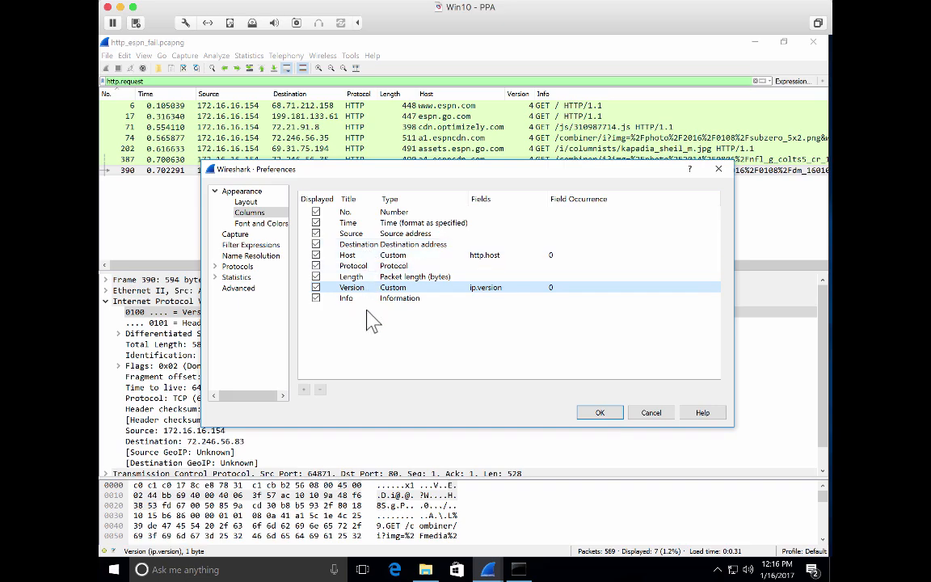
click(602, 412)
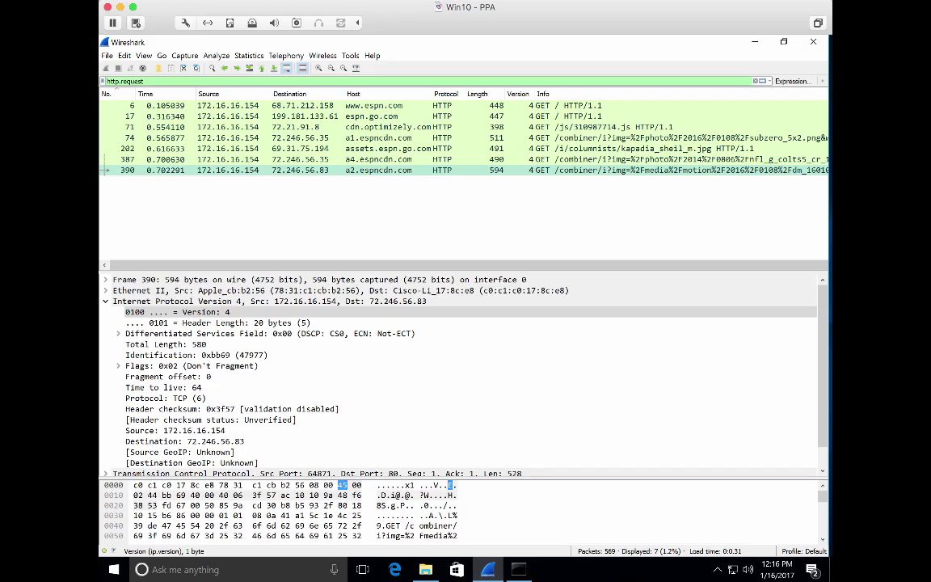
Clear the display filter and remove the Version and Host columns from the packet list.
click(758, 81)
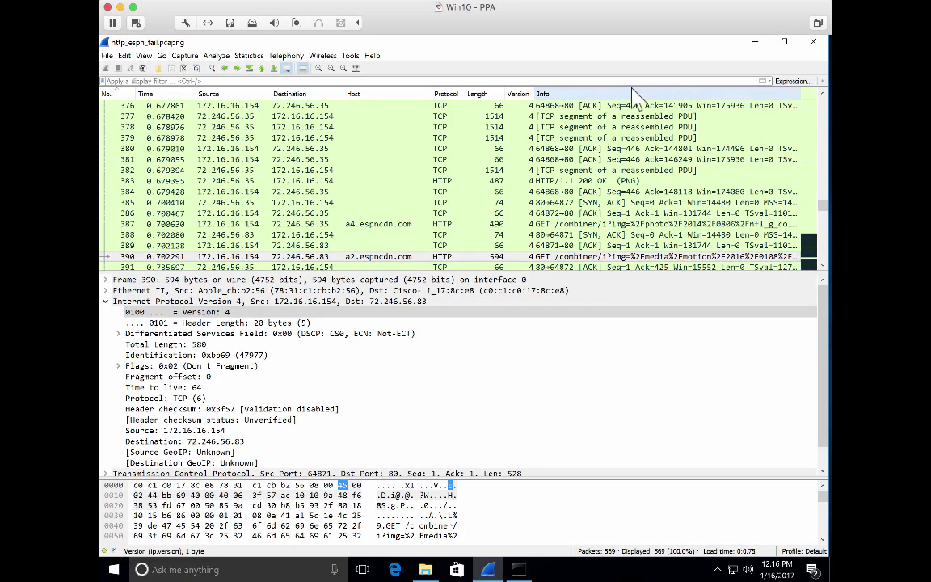
right_click(520, 94)
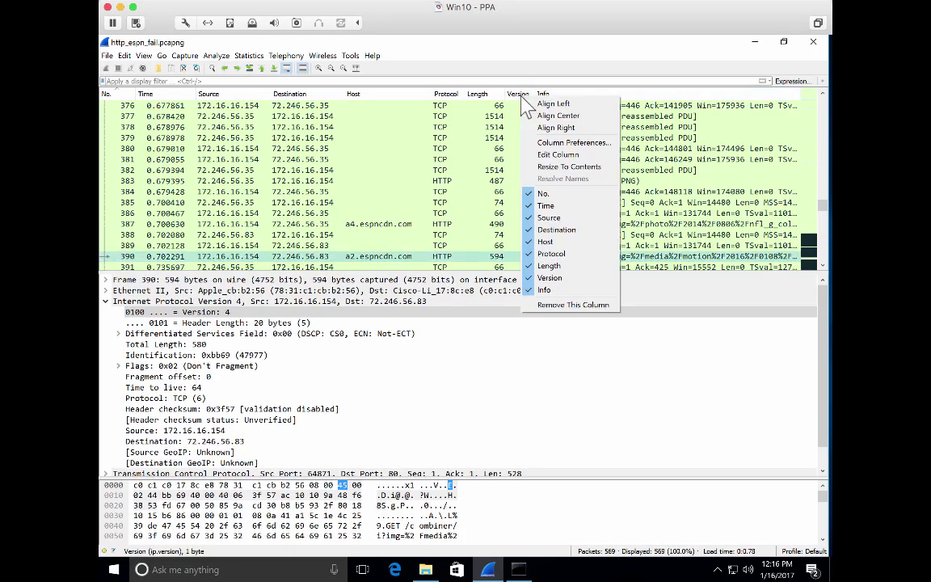
click(546, 304)
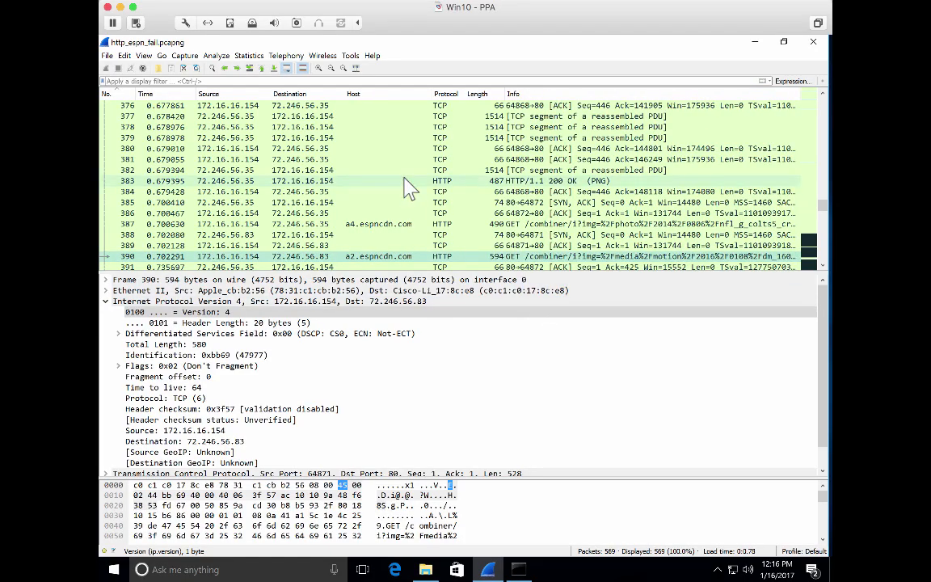
right_click(367, 95)
click(397, 288)
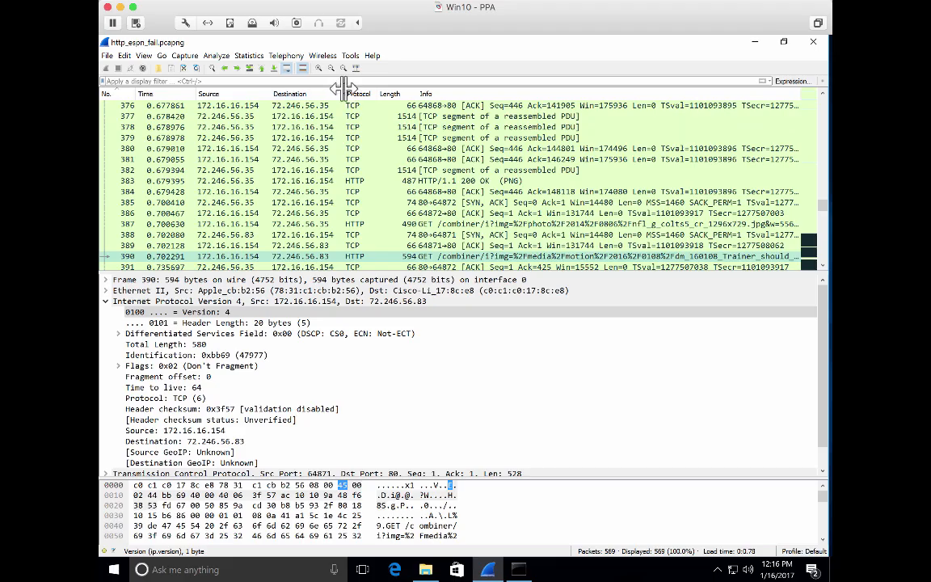
Filter the packet list with the display filter dns.
scroll(360, 173, up, 14)
scroll(362, 179, up, 20)
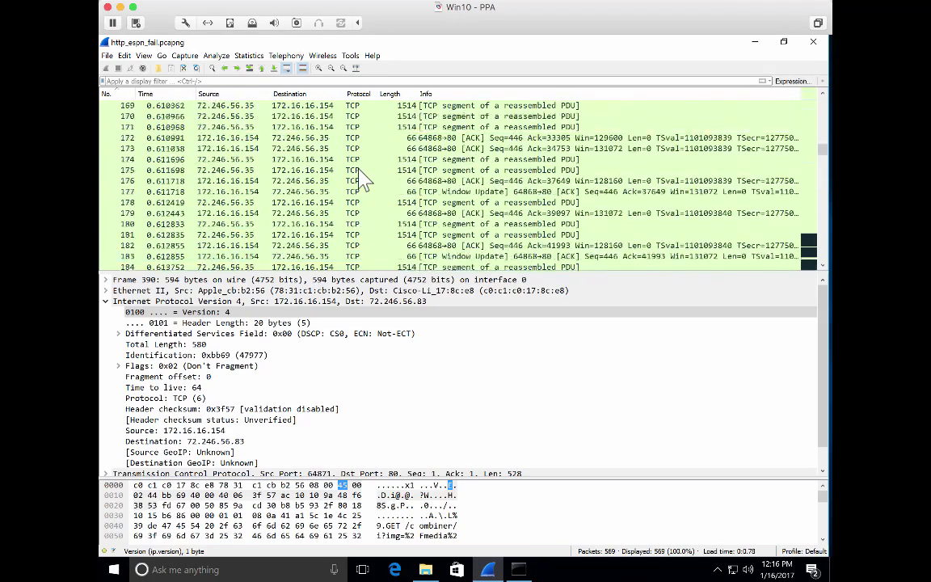
scroll(362, 180, up, 5)
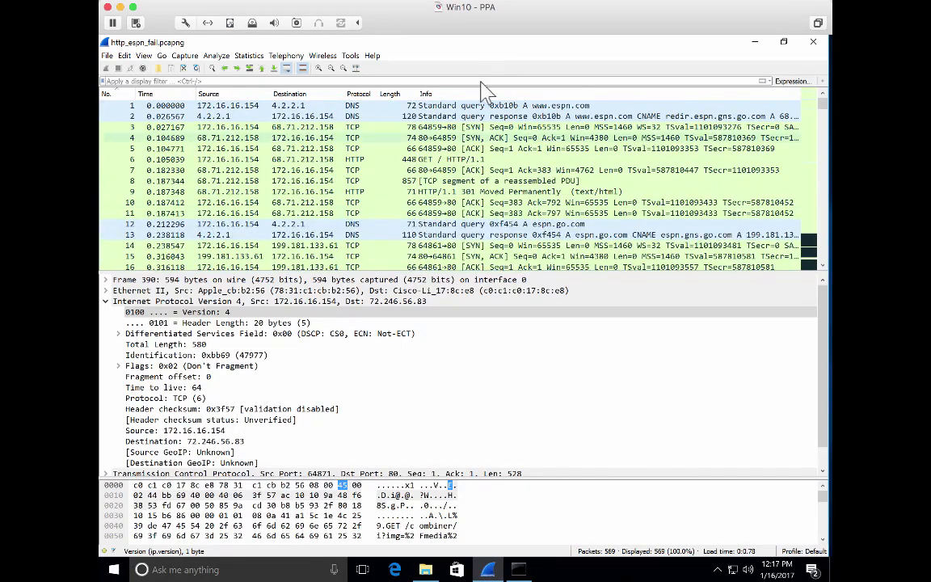
click(384, 80)
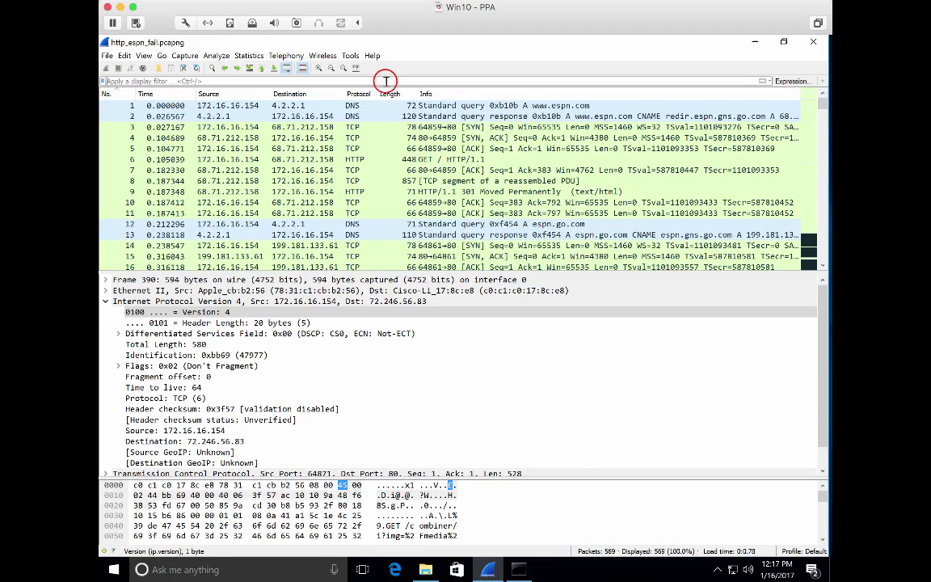
text(dns)
key(Return)
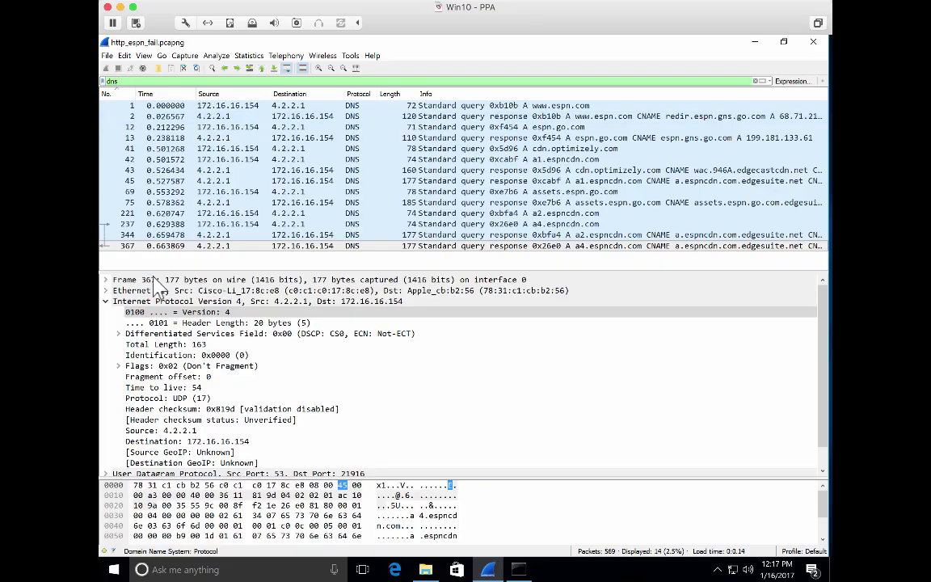
Compare the DNS query in packet 1 with its response in packet 2.
click(474, 106)
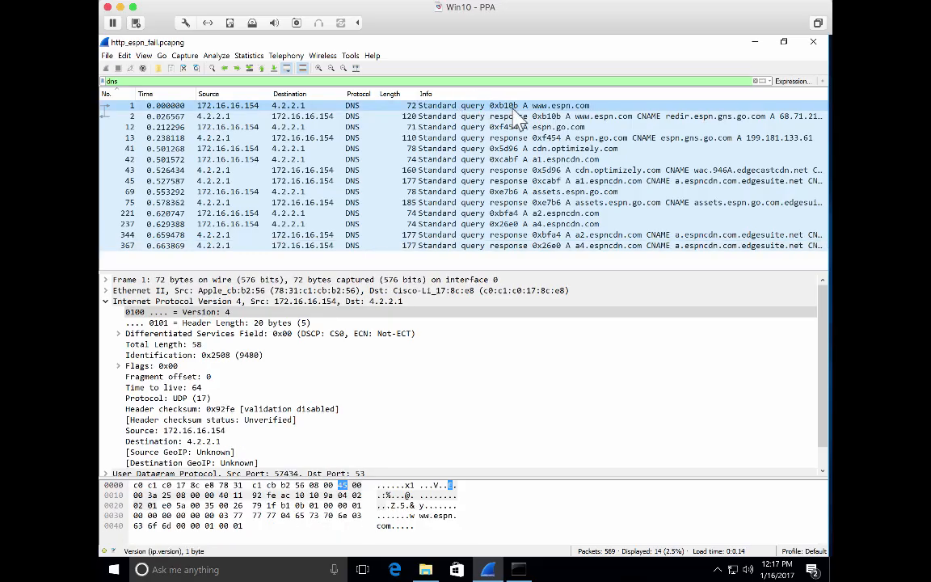
click(514, 117)
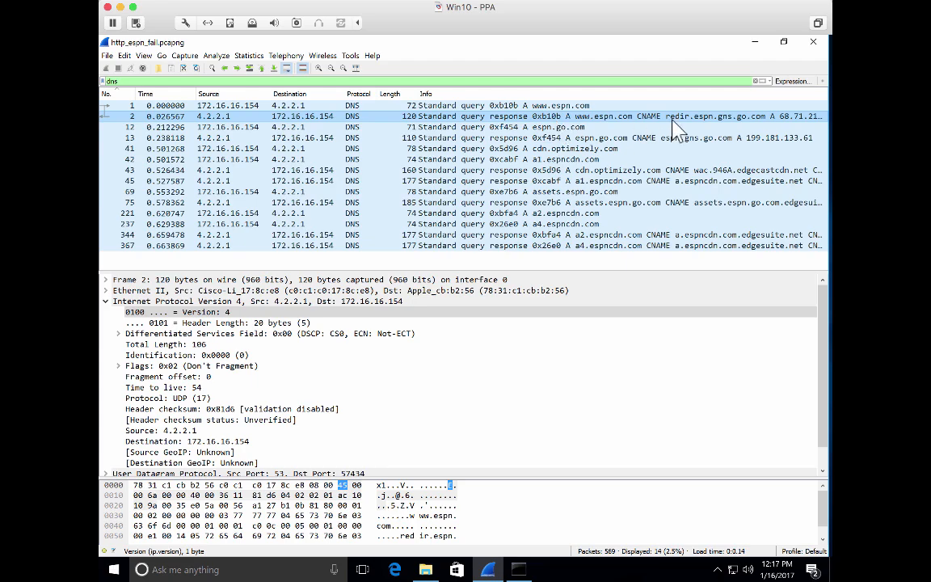
click(513, 113)
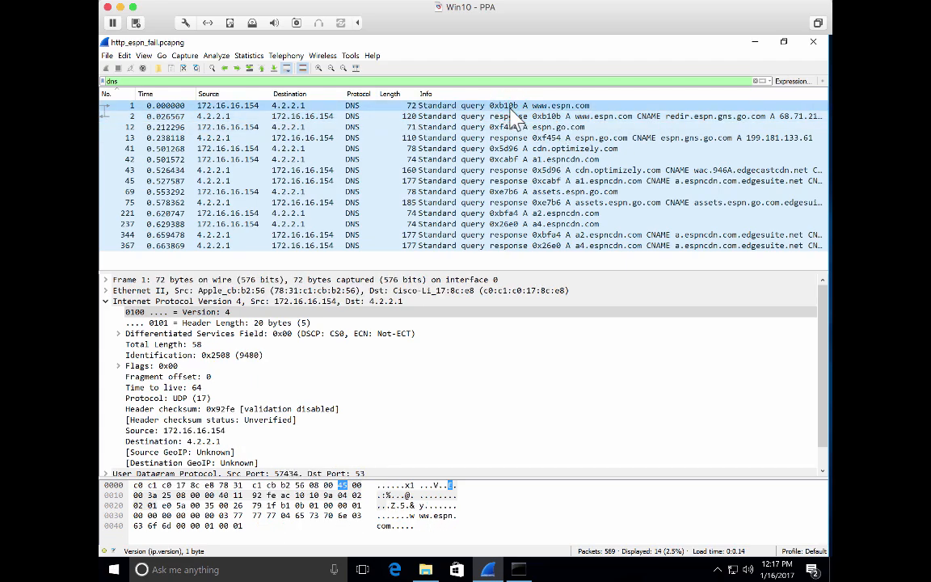
Collapse packet 1's Internet Protocol Version 4 section, expand Domain Name System, and apply its Questions field as a column.
click(105, 300)
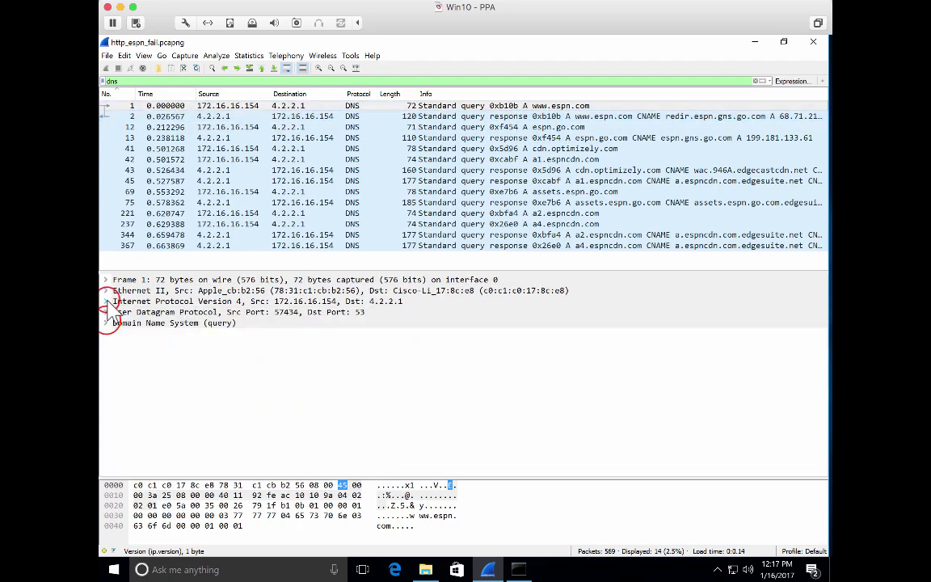
click(106, 323)
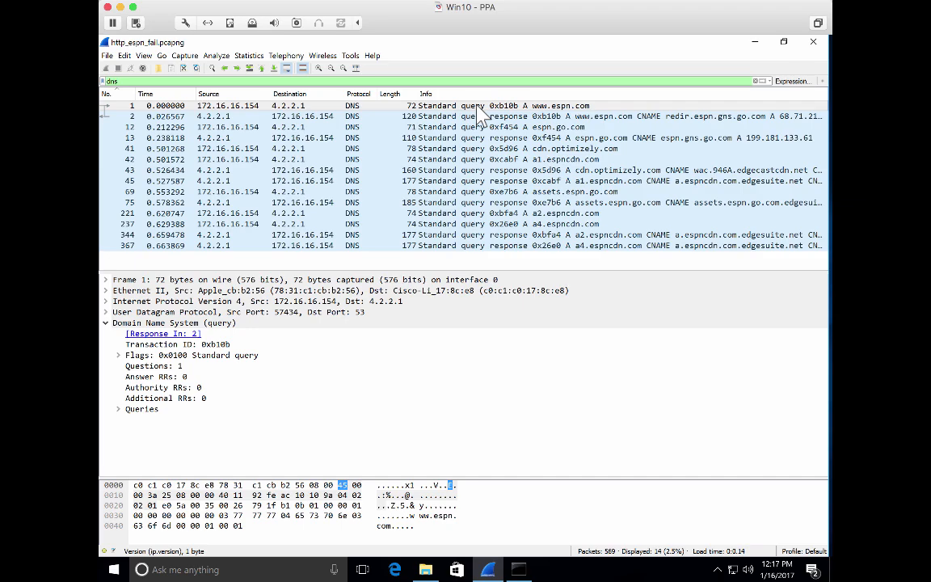
click(456, 106)
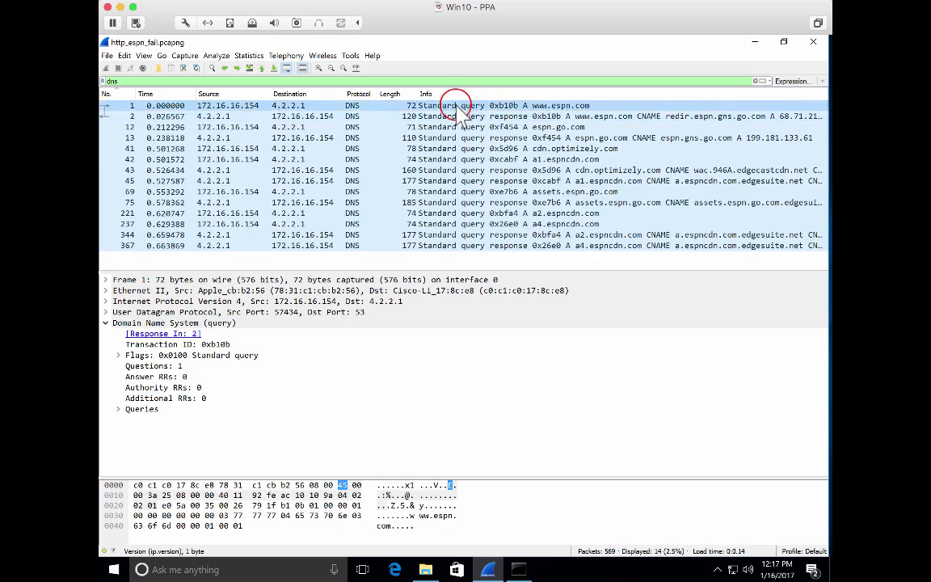
click(156, 367)
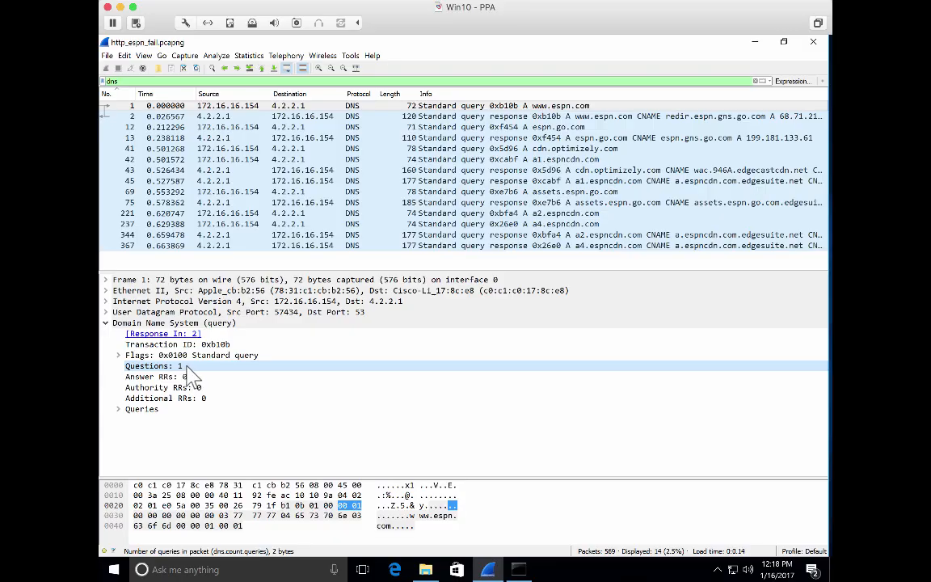
right_click(188, 368)
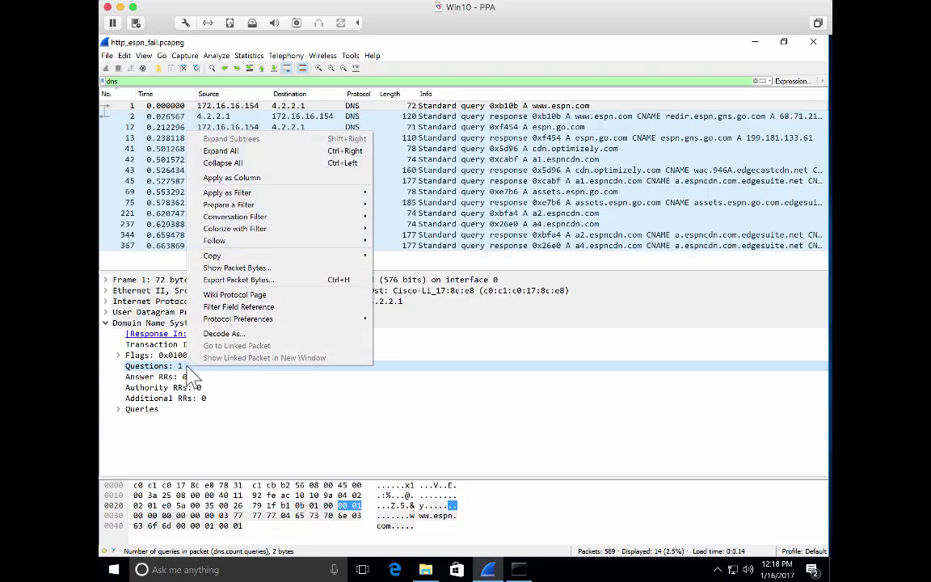
click(241, 180)
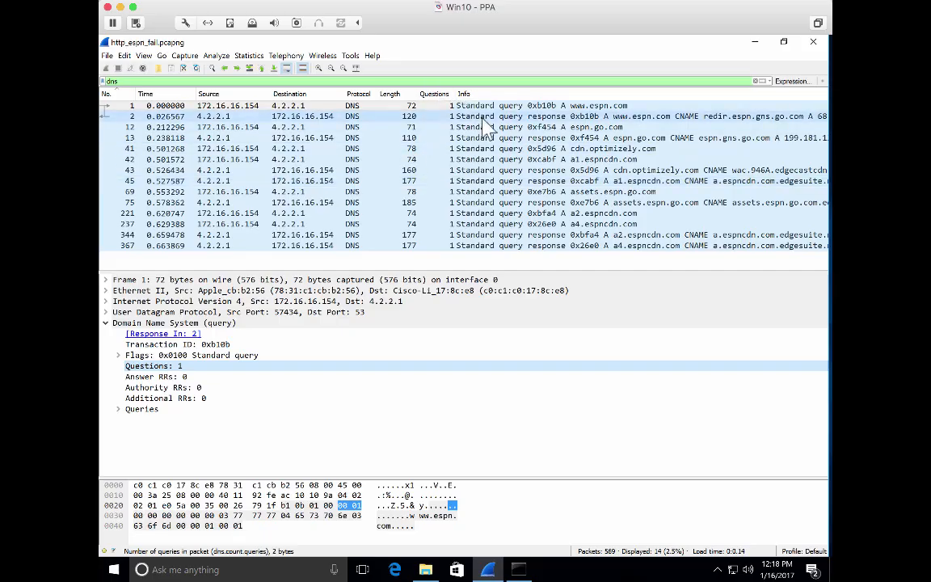
Apply the Answer RRs field of DNS response packet 2 as a packet list column.
click(552, 116)
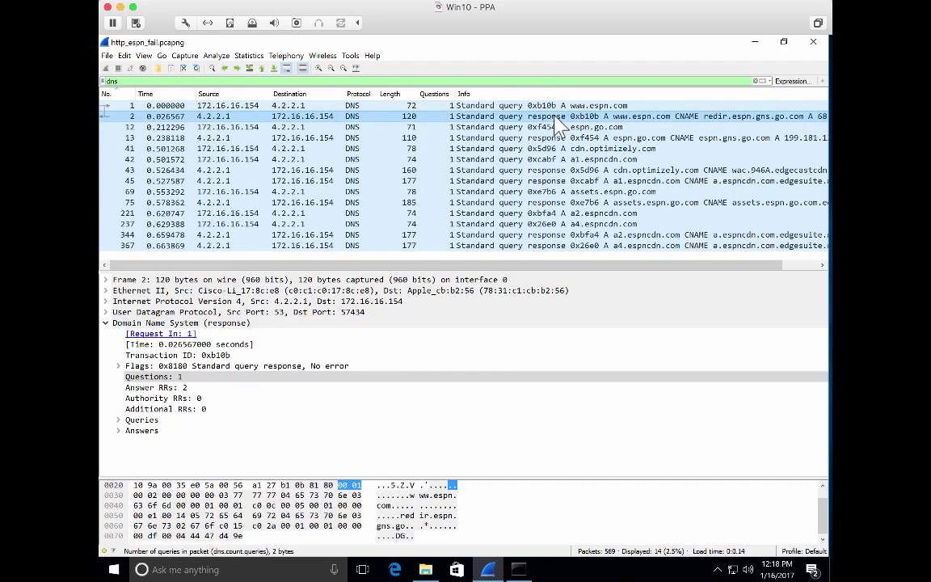
click(166, 389)
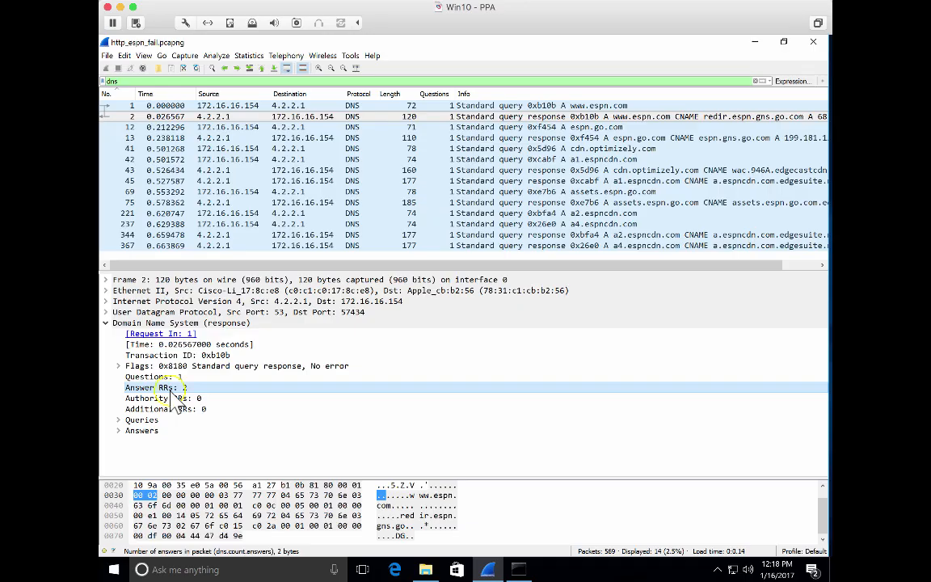
right_click(172, 391)
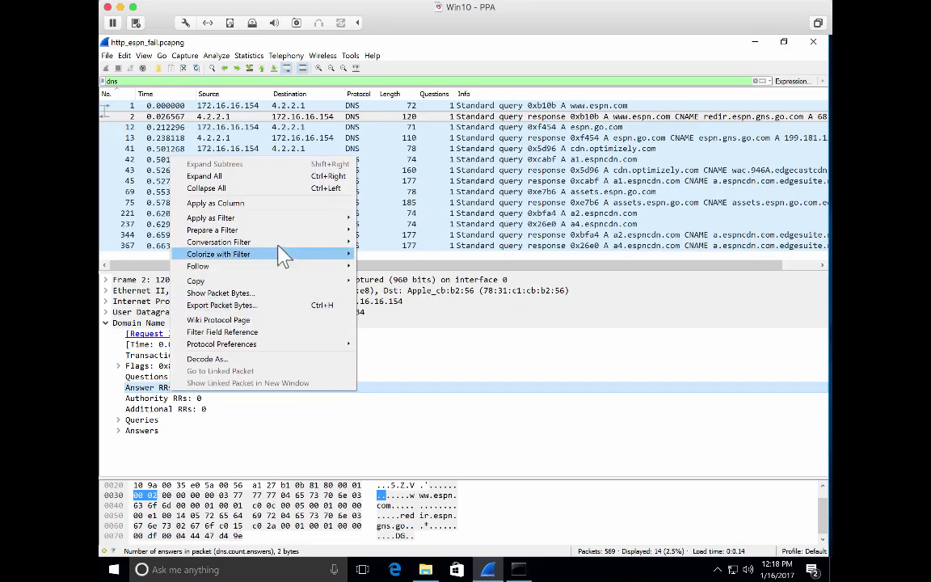
click(257, 202)
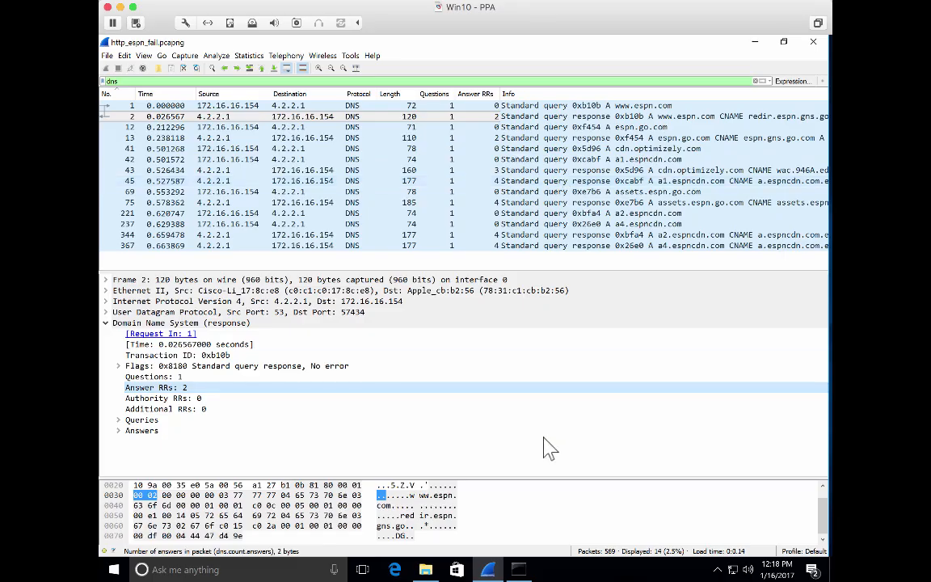
Go through the DNS packets from 1 to 45 and compare the Questions and Answer RRs values of queries and responses.
click(517, 106)
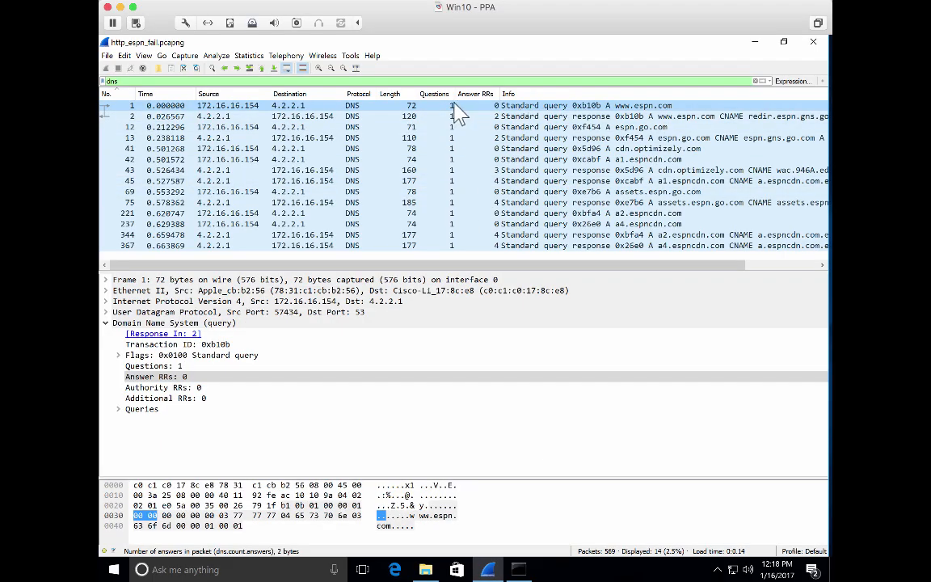
click(486, 115)
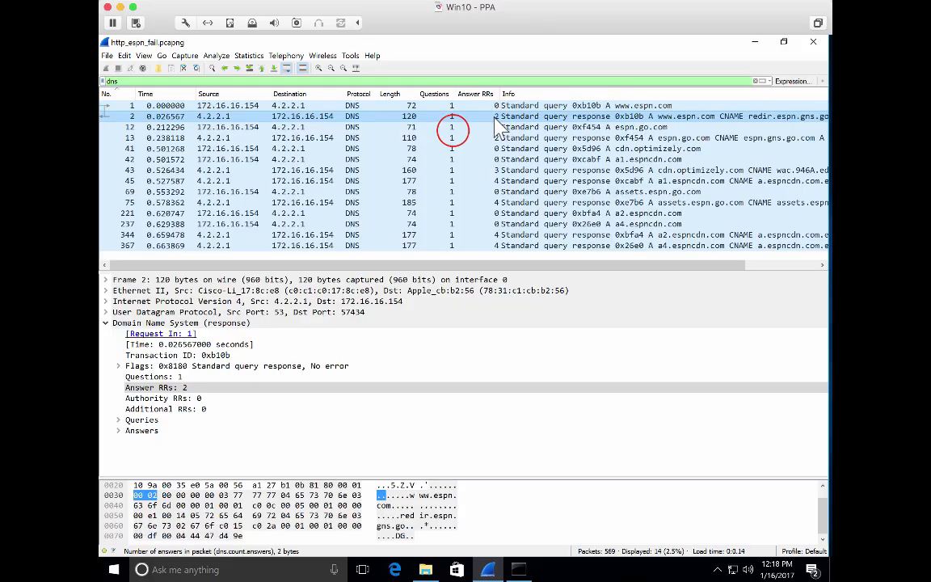
click(451, 130)
click(453, 137)
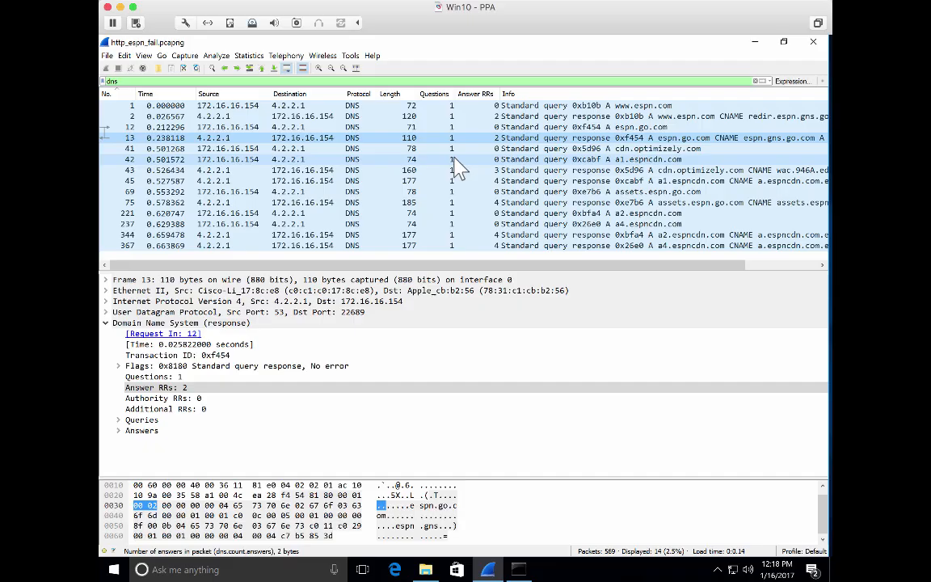
click(453, 149)
click(452, 158)
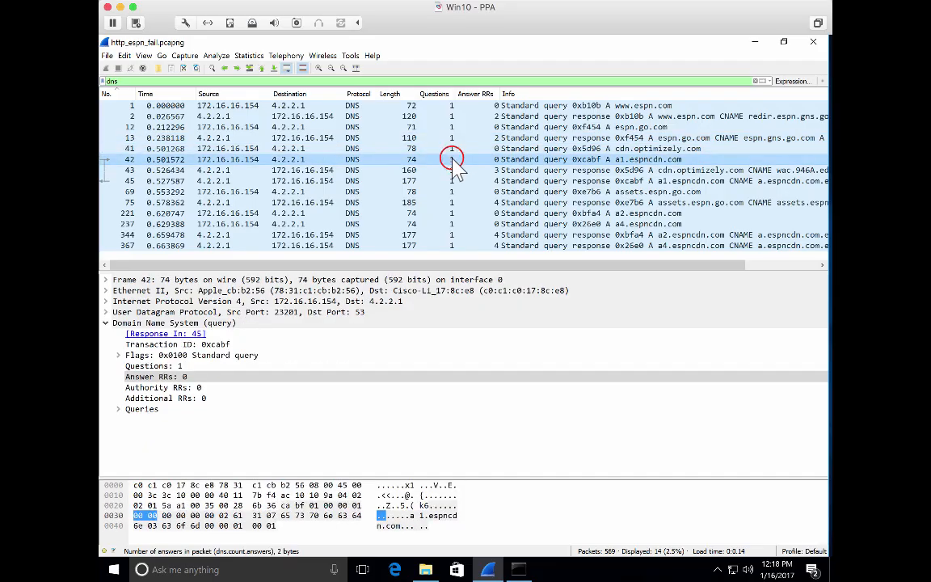
key(Down)
key(Down)
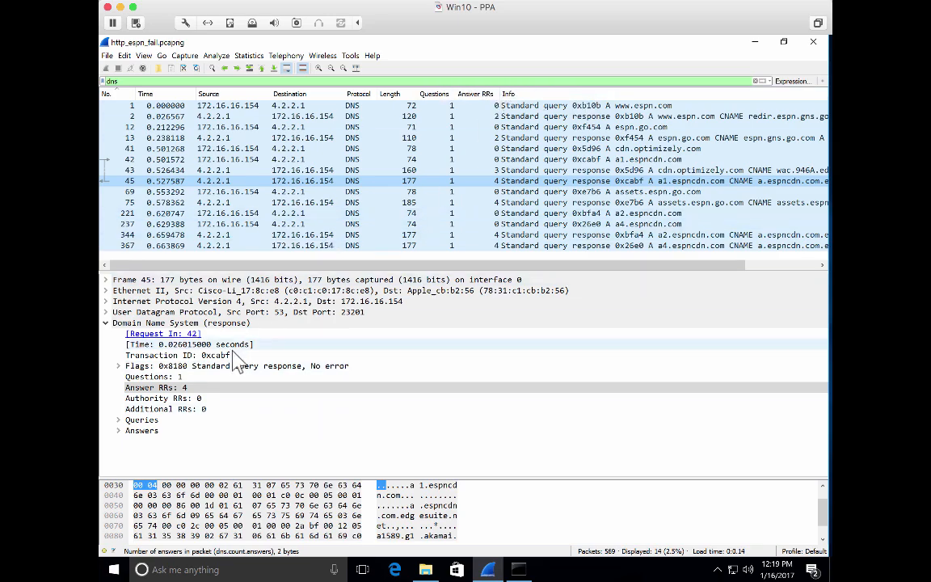
Examine the Answer RRs field of packet 45, go through the DNS packets from 41 to 237, and return to packet 1.
click(222, 387)
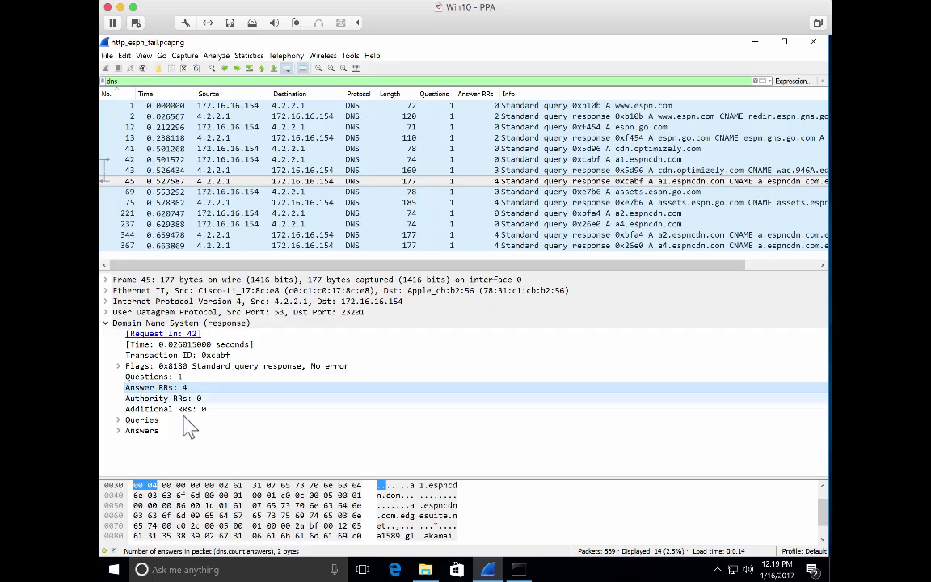
click(441, 145)
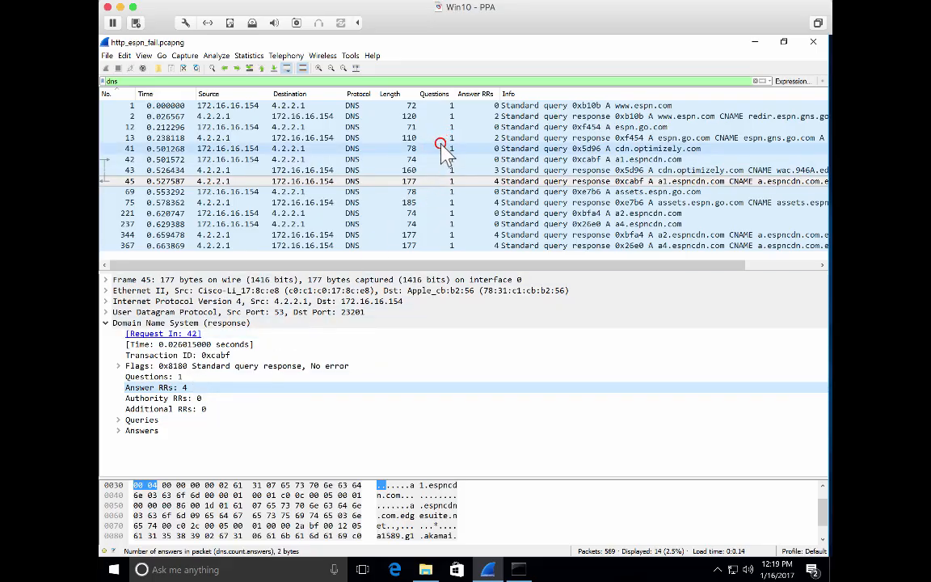
key(Down)
key(Down)
key(Down)
key(Down)
key(Down)
key(Down)
key(Down)
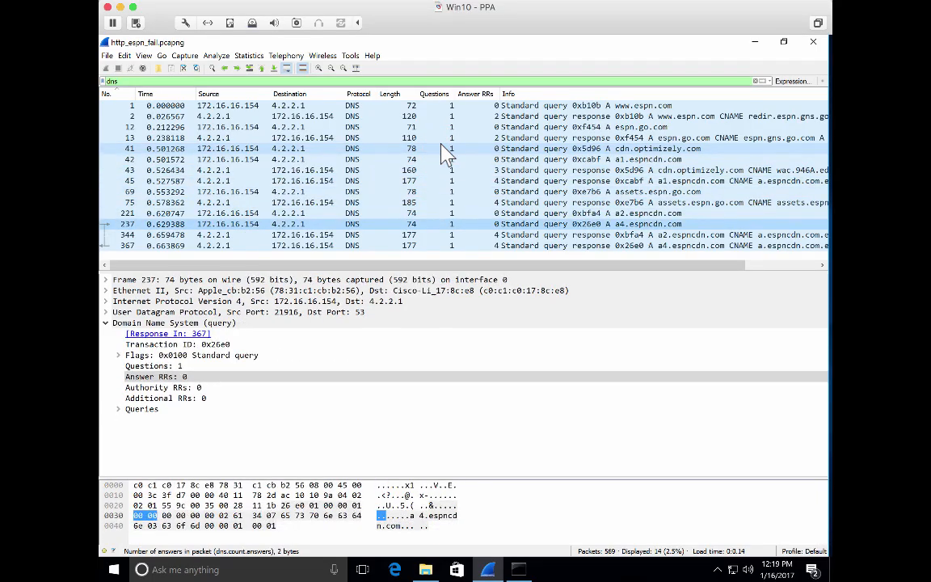
click(441, 106)
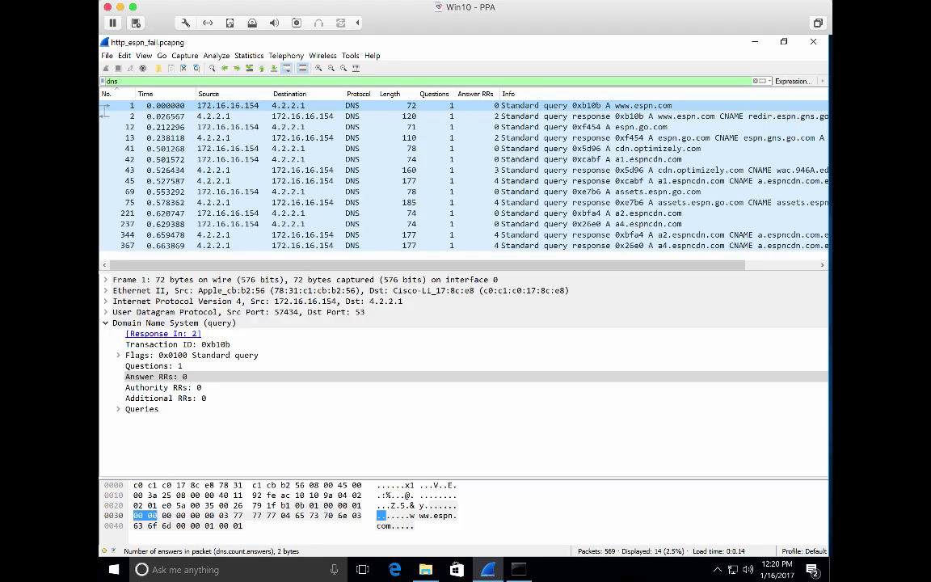
Clear the dns display filter and select packet 4, the SYN, ACK, in the full packet list.
click(754, 81)
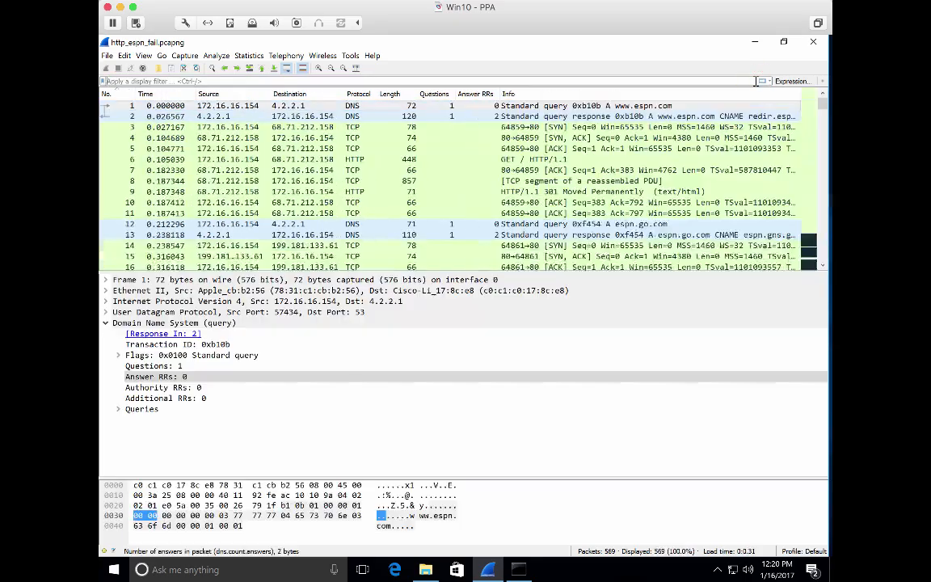
click(581, 138)
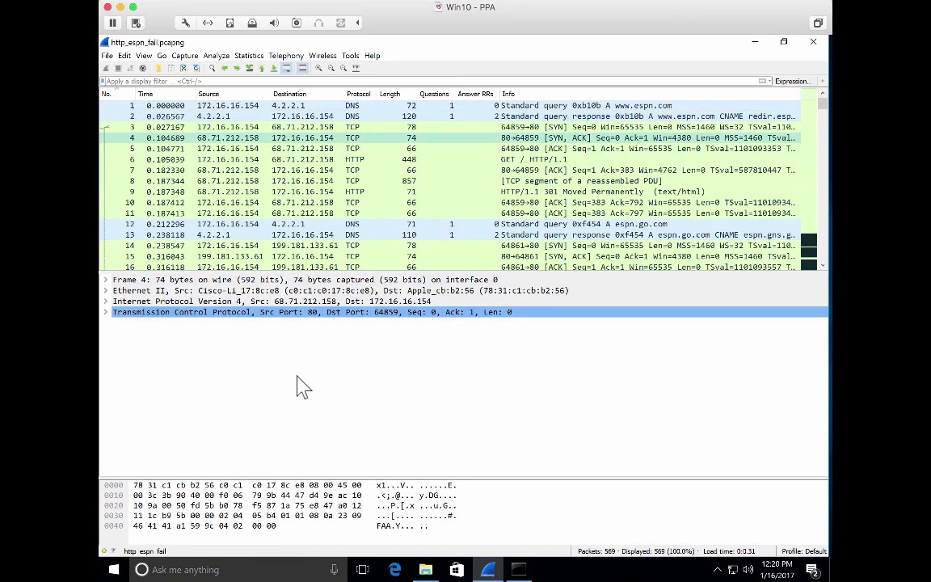
click(275, 137)
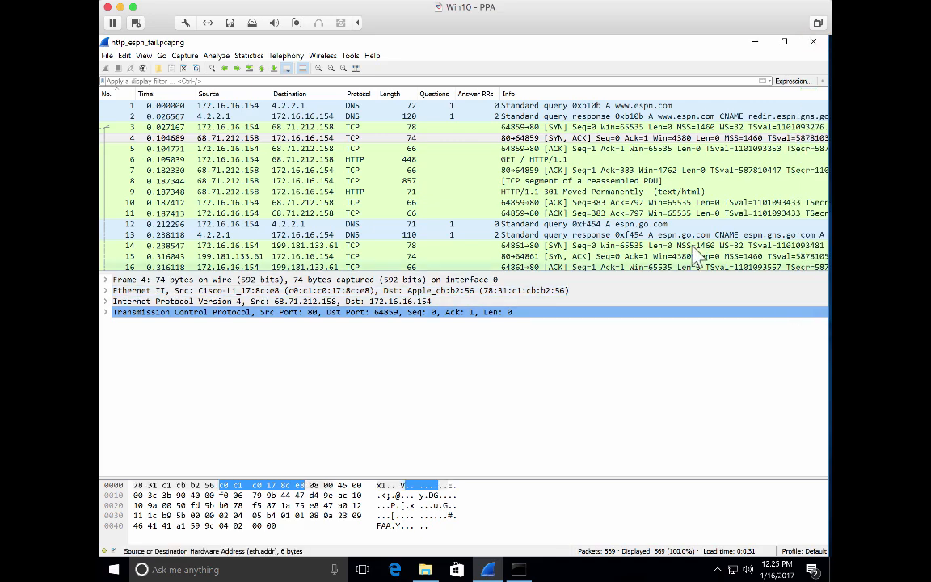
Remove the Questions and Answer RRs columns from the packet list.
right_click(449, 96)
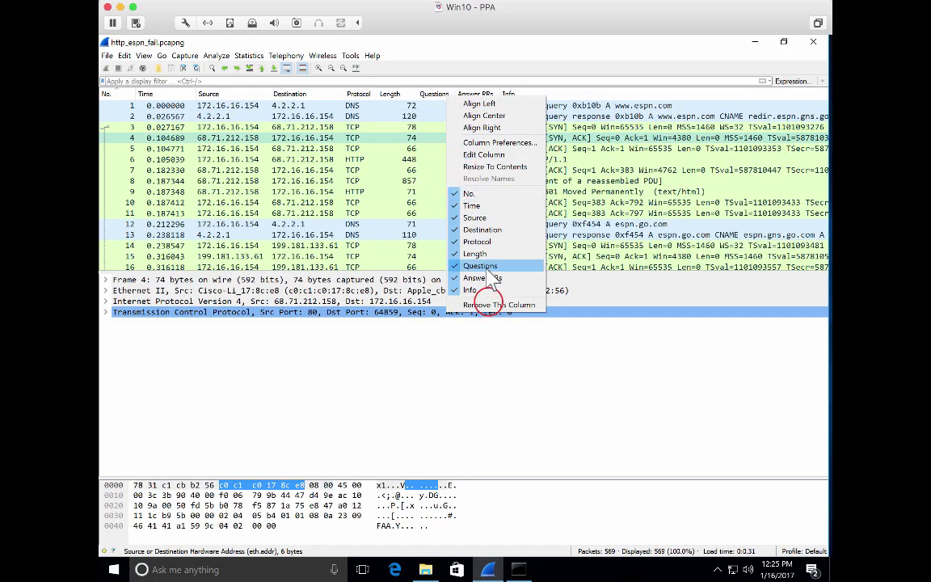
click(490, 305)
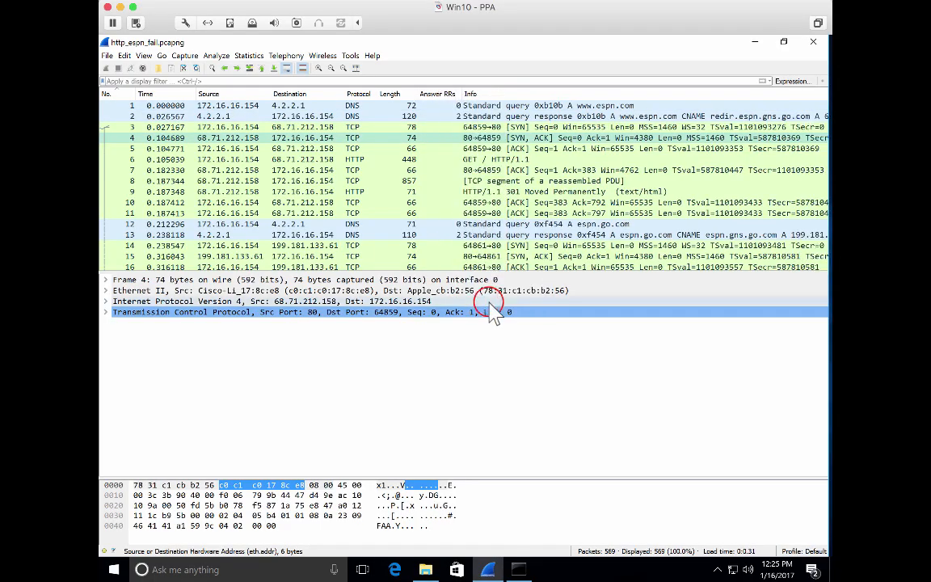
right_click(435, 94)
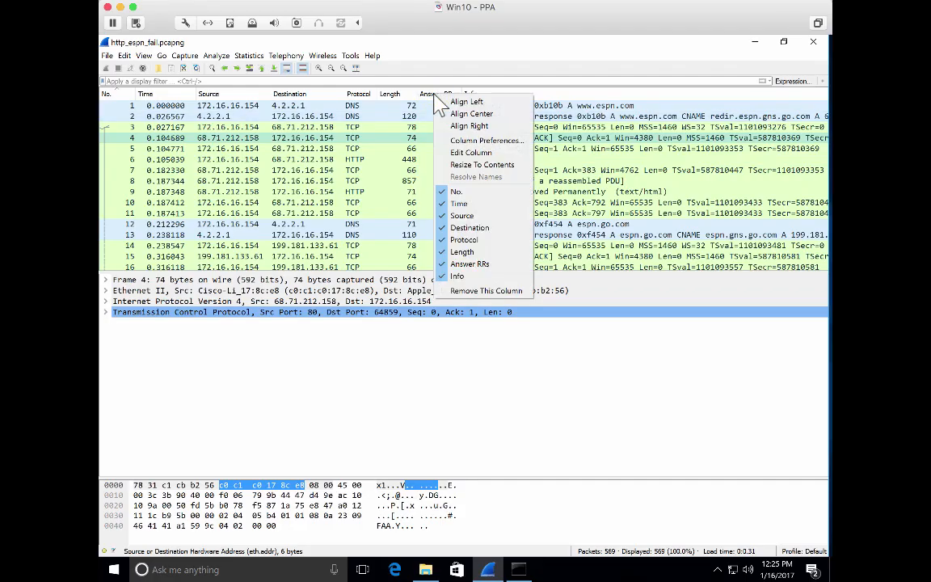
click(457, 291)
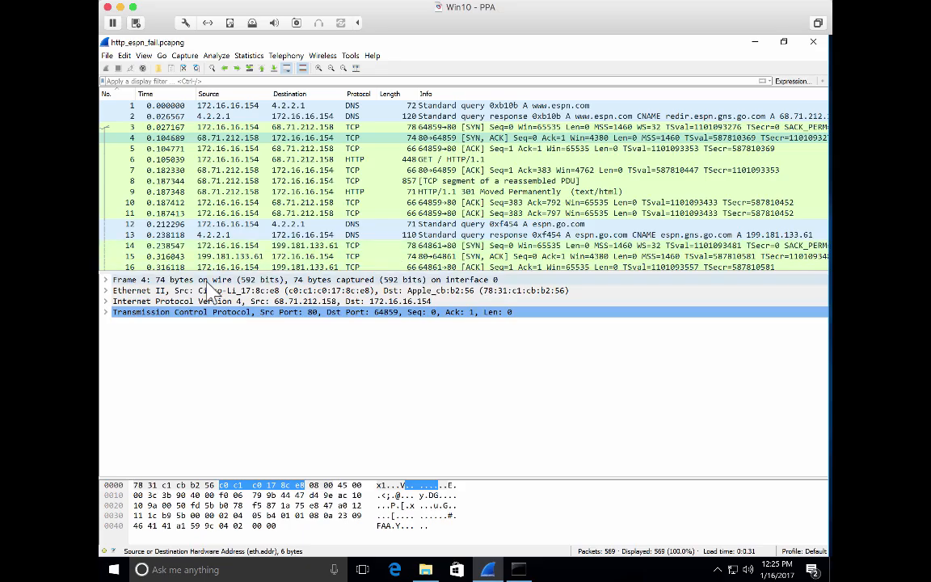
Expand packet 4's Ethernet II section and apply its Destination and Source fields as packet list columns.
click(105, 290)
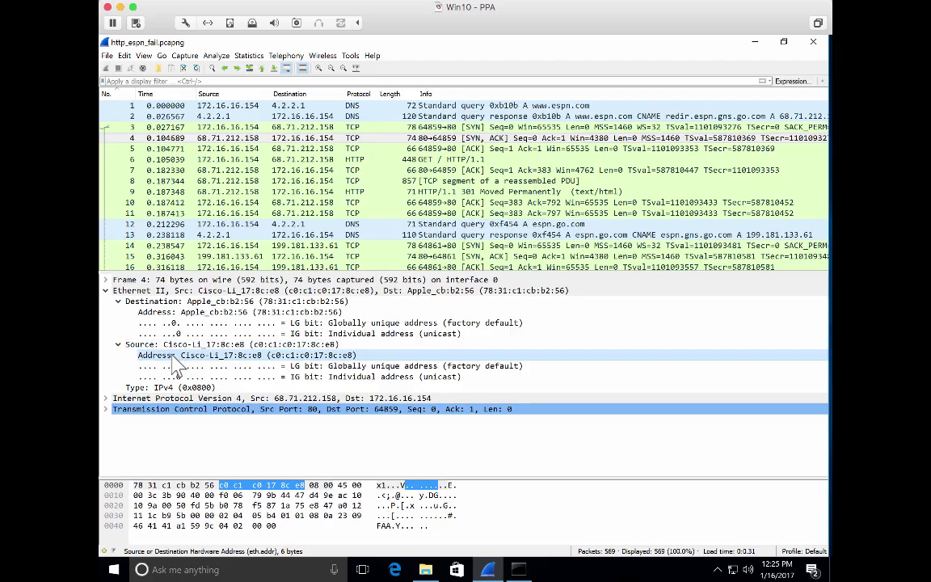
right_click(167, 302)
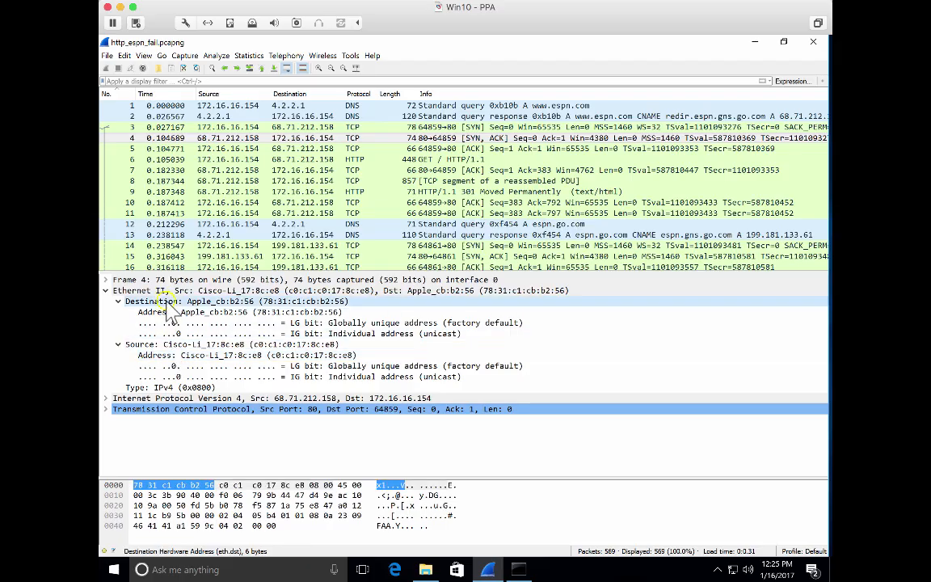
click(209, 348)
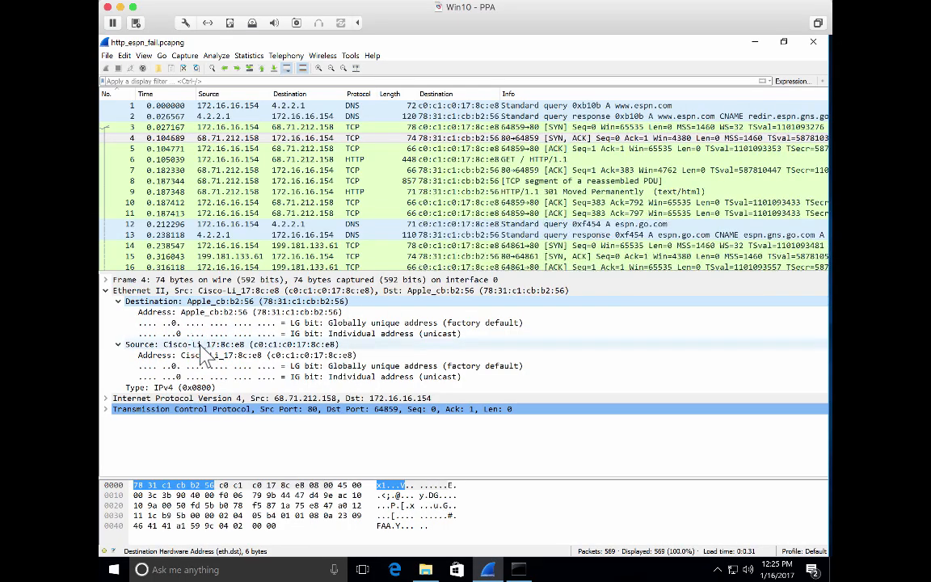
right_click(186, 345)
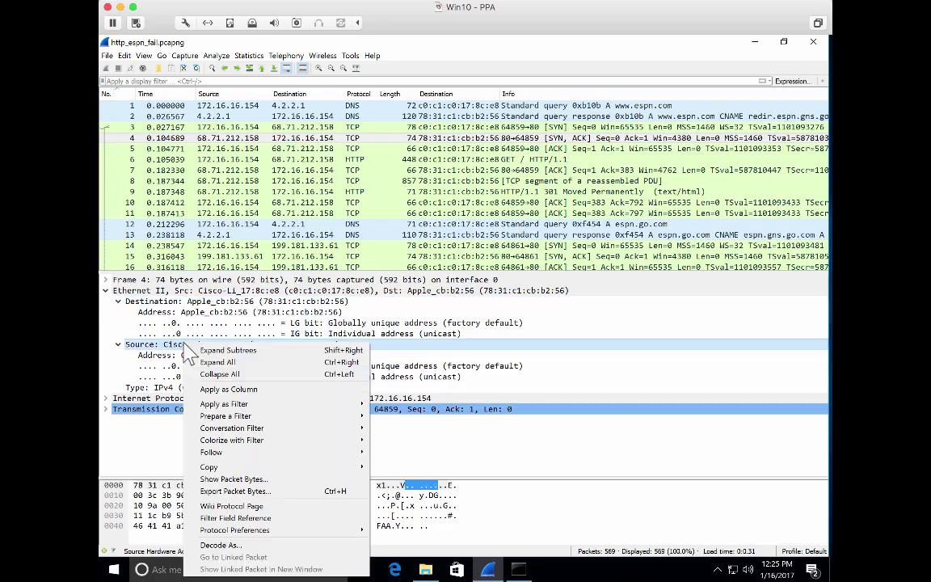
click(215, 390)
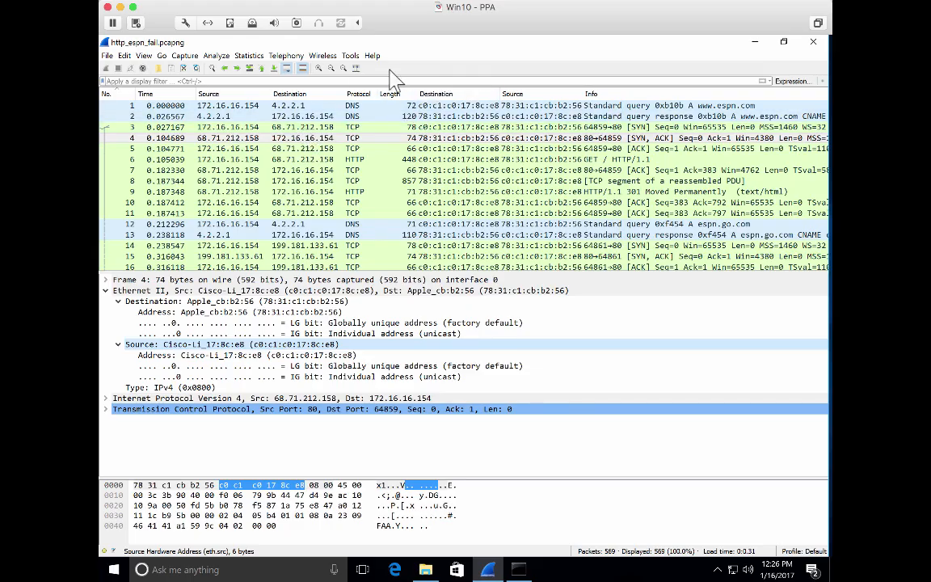
In the column preferences, reorder the custom eth.src and eth.dst columns to follow the Destination address column and precede Protocol.
right_click(434, 97)
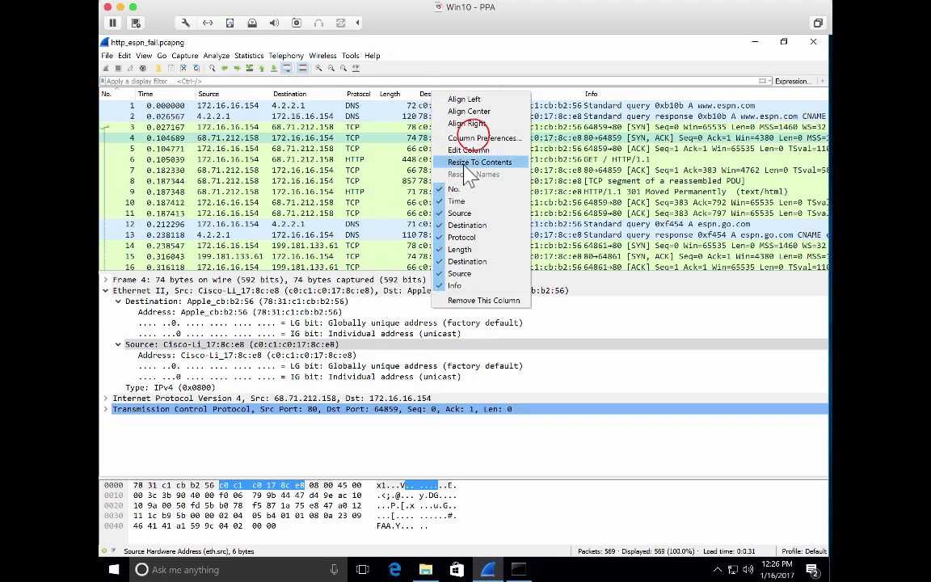
click(477, 139)
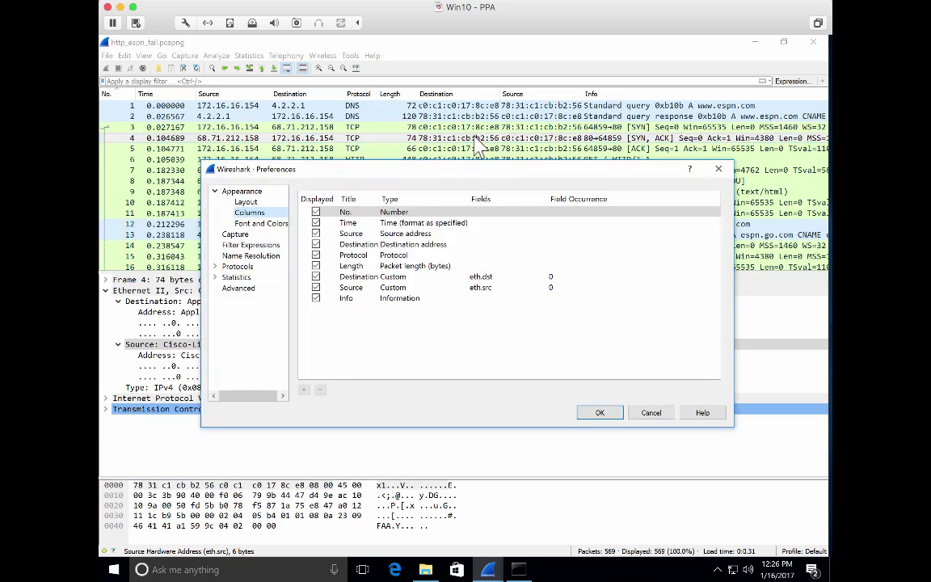
click(387, 277)
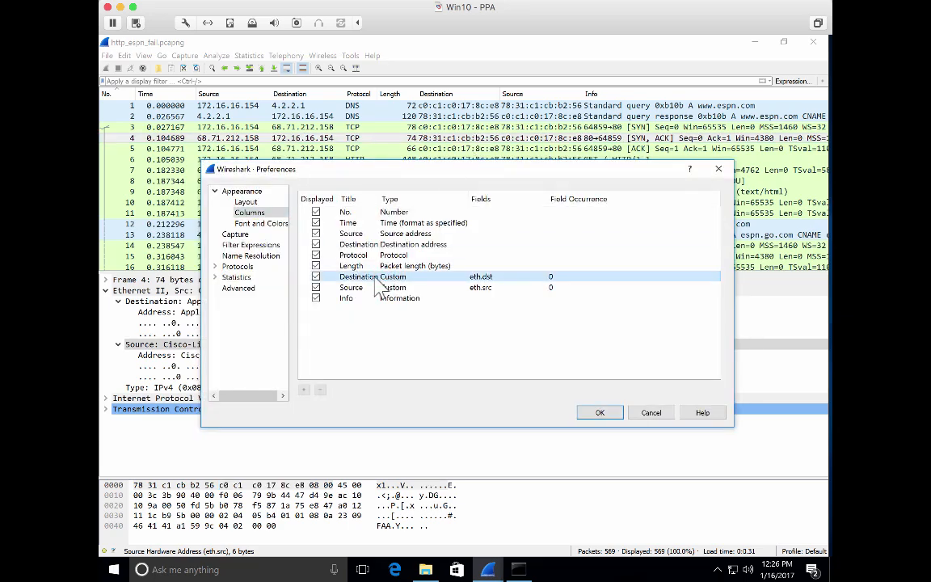
drag(372, 287, 370, 246)
click(362, 287)
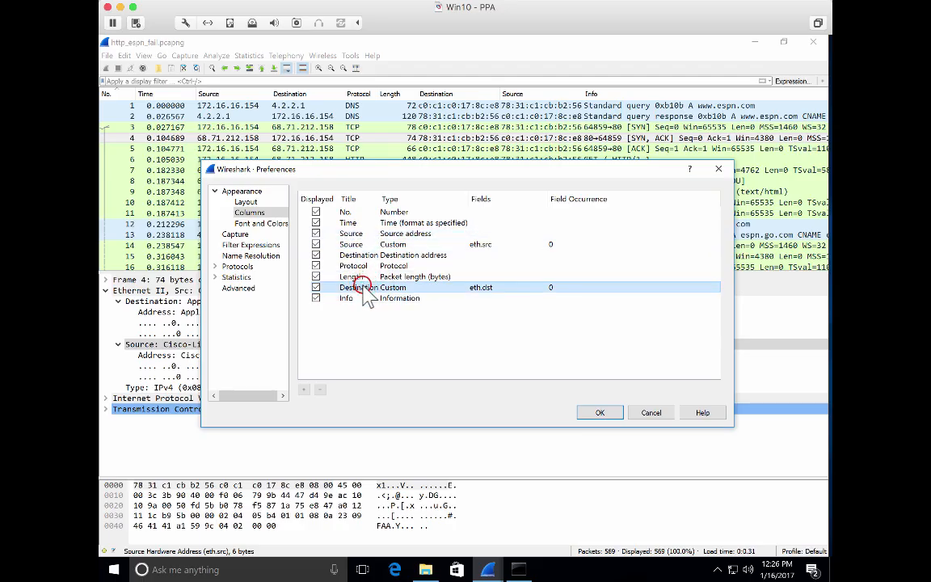
drag(366, 289, 370, 279)
drag(371, 268, 368, 267)
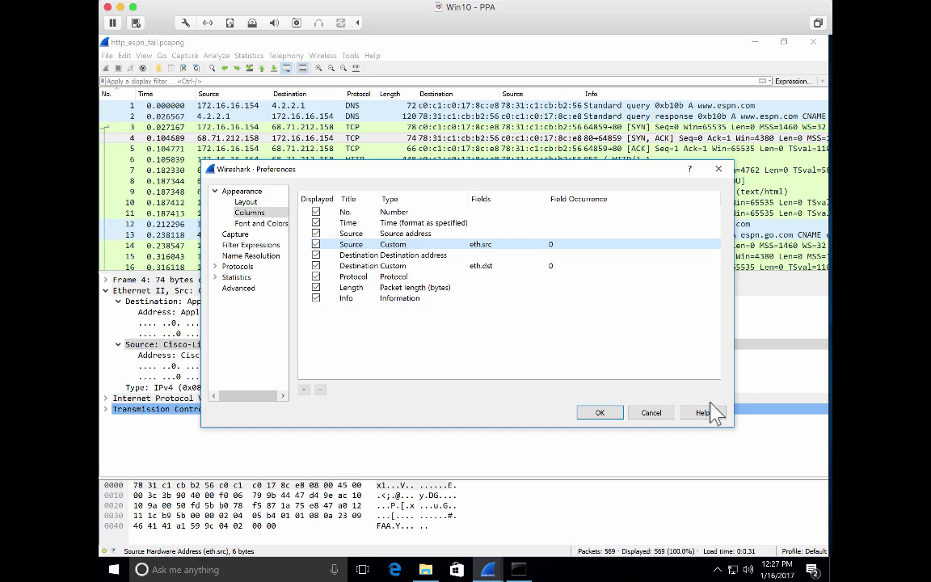
click(398, 246)
drag(398, 246, 398, 265)
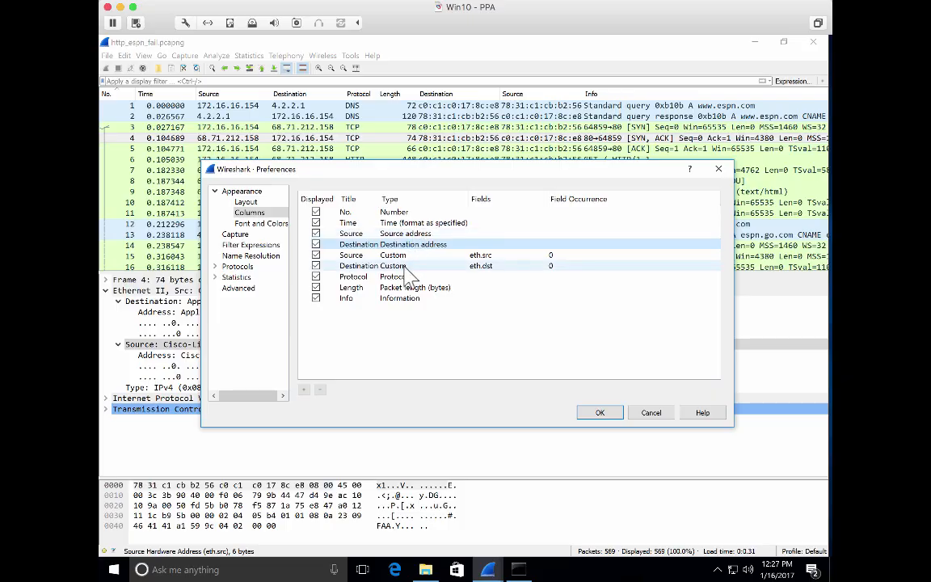
click(588, 412)
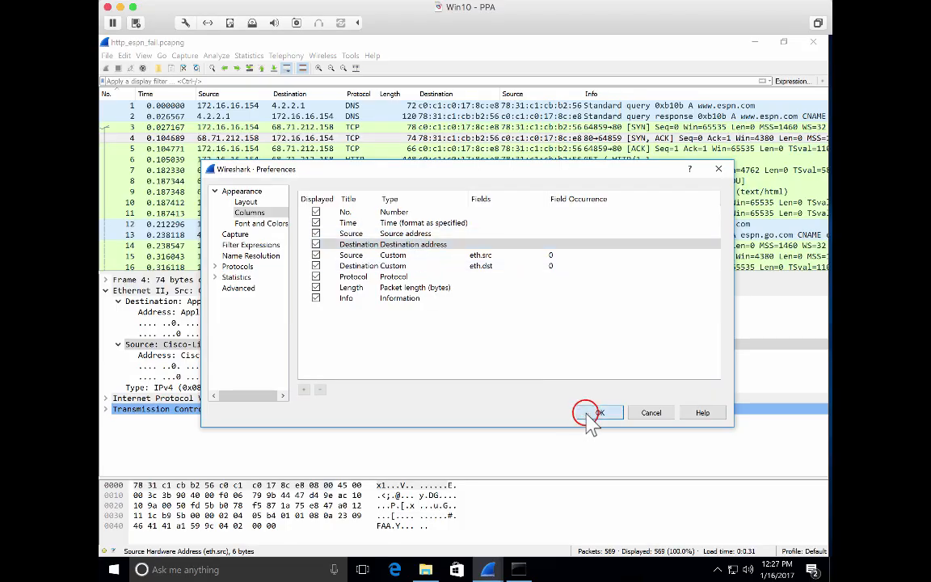
Widen the IP destination and both Ethernet address columns, and collapse the Destination and Source subtrees in packet 4's details.
click(510, 95)
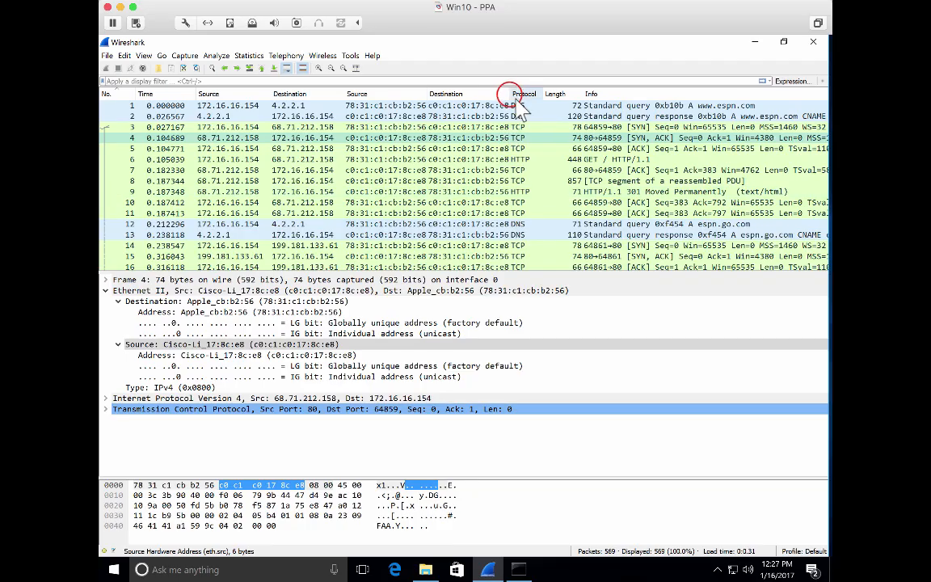
drag(510, 92, 542, 93)
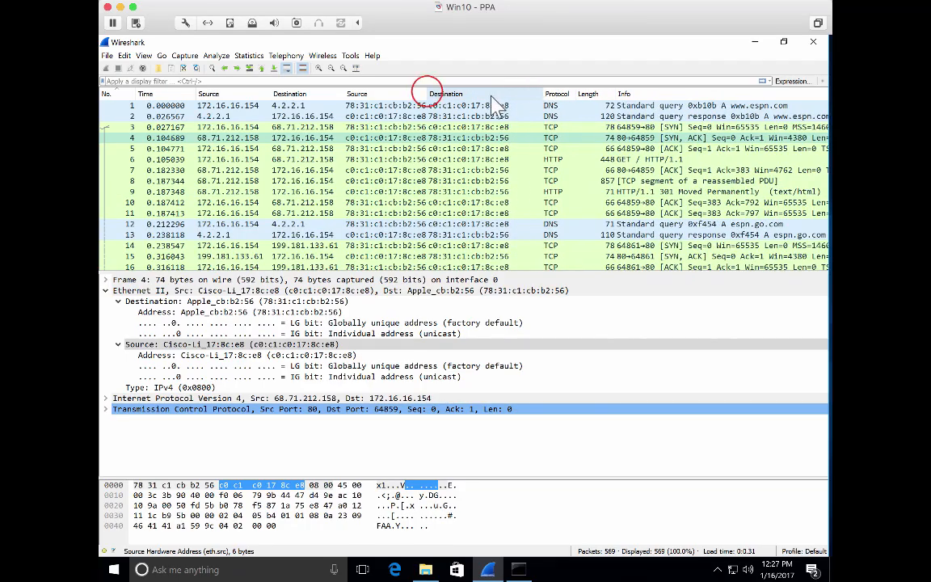
drag(429, 91, 441, 91)
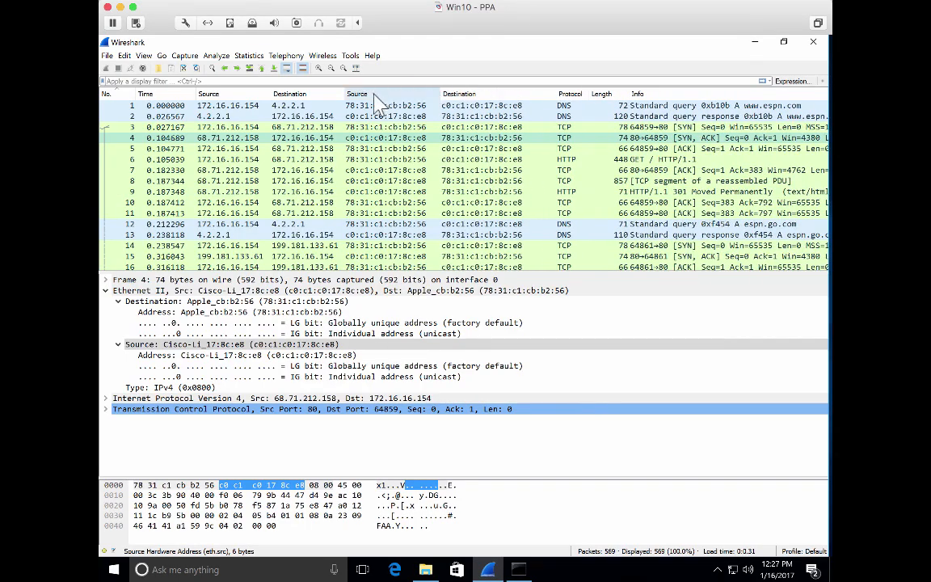
drag(343, 93, 349, 92)
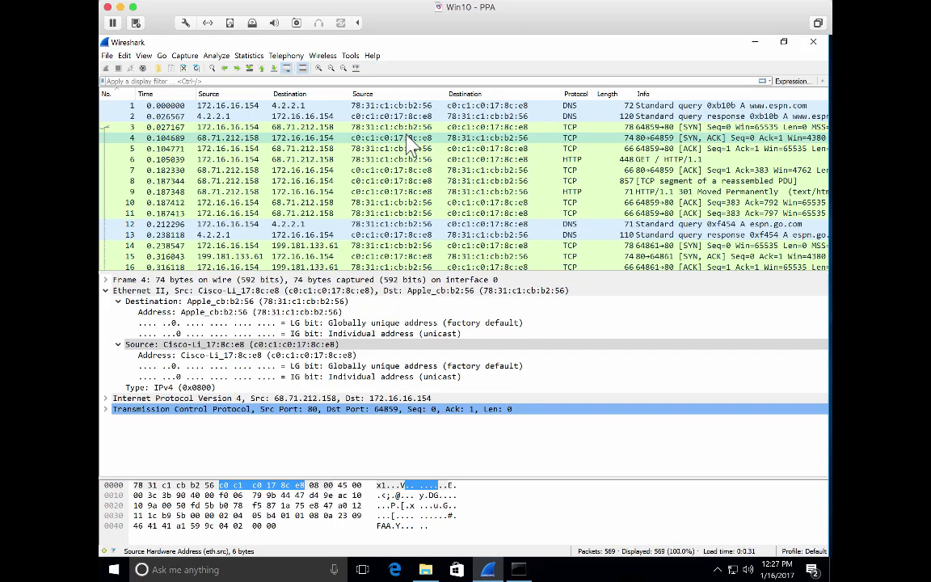
click(118, 301)
click(118, 312)
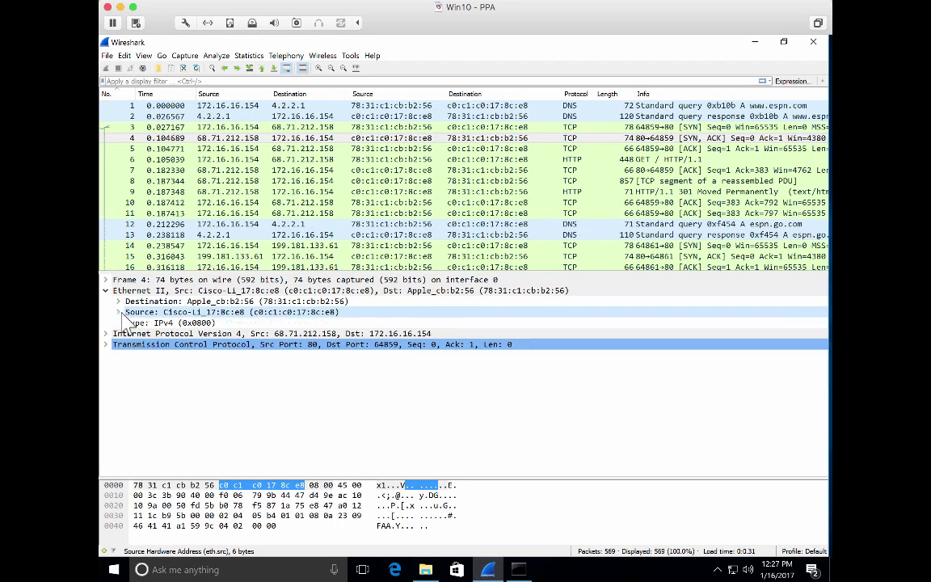
In the column preferences, set the custom Source column's field to eth.src_resolved.
click(123, 55)
click(179, 311)
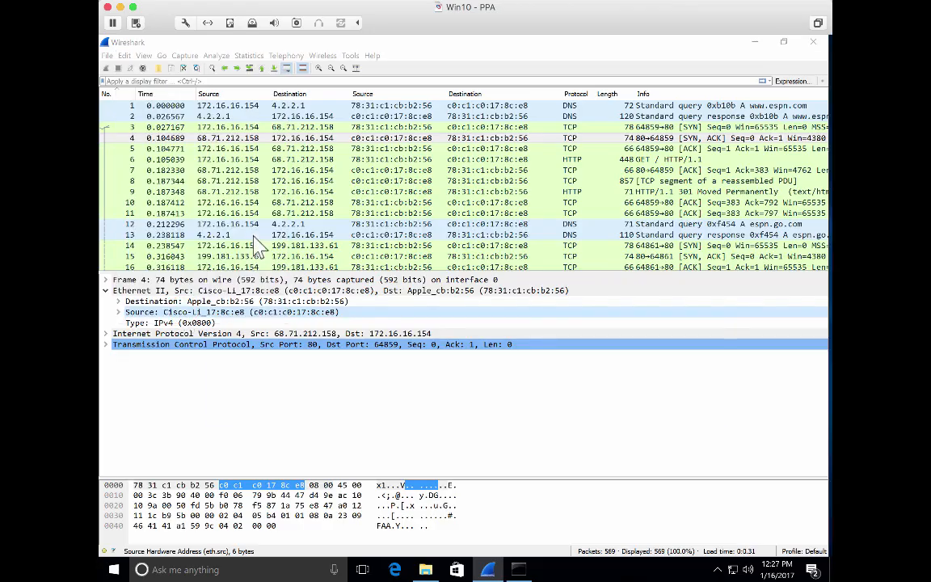
click(249, 212)
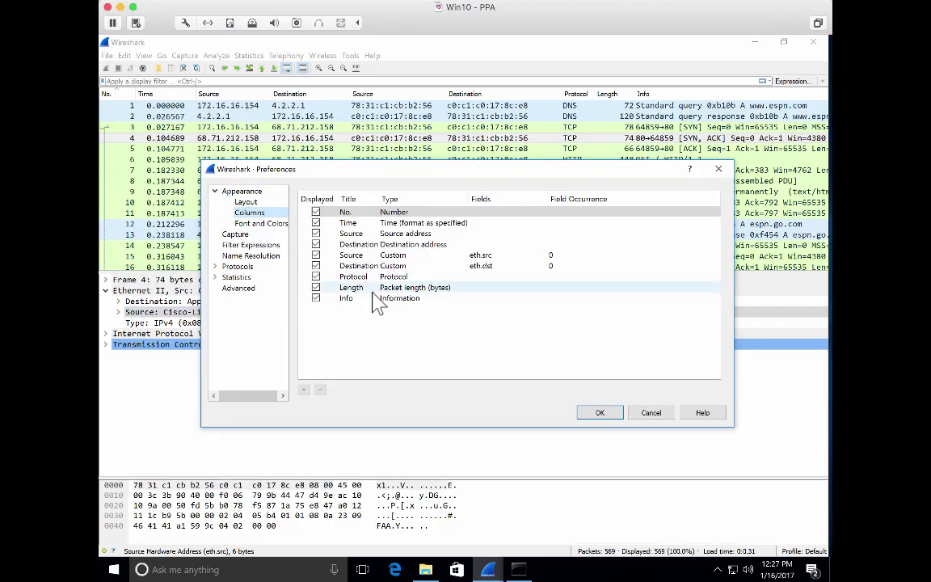
double_click(492, 254)
click(498, 256)
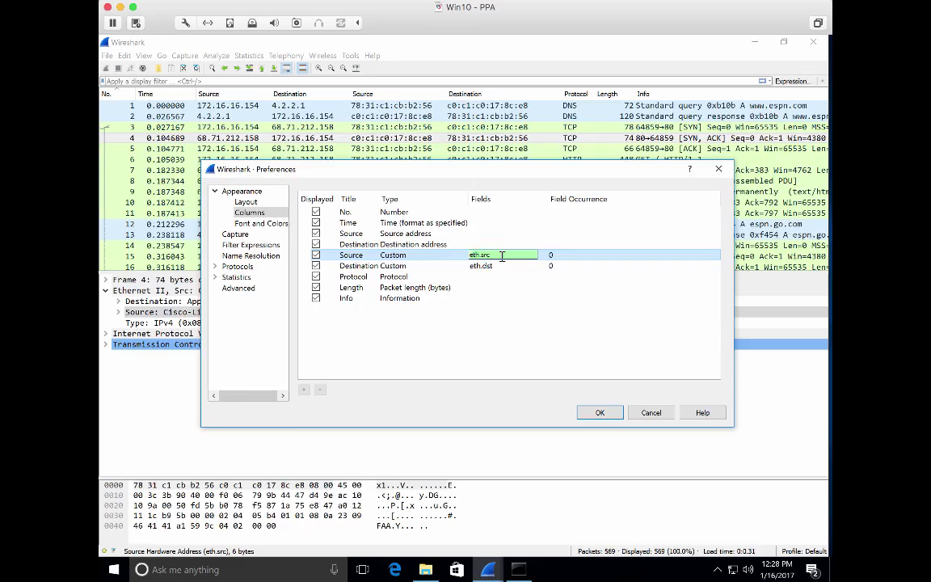
text(.)
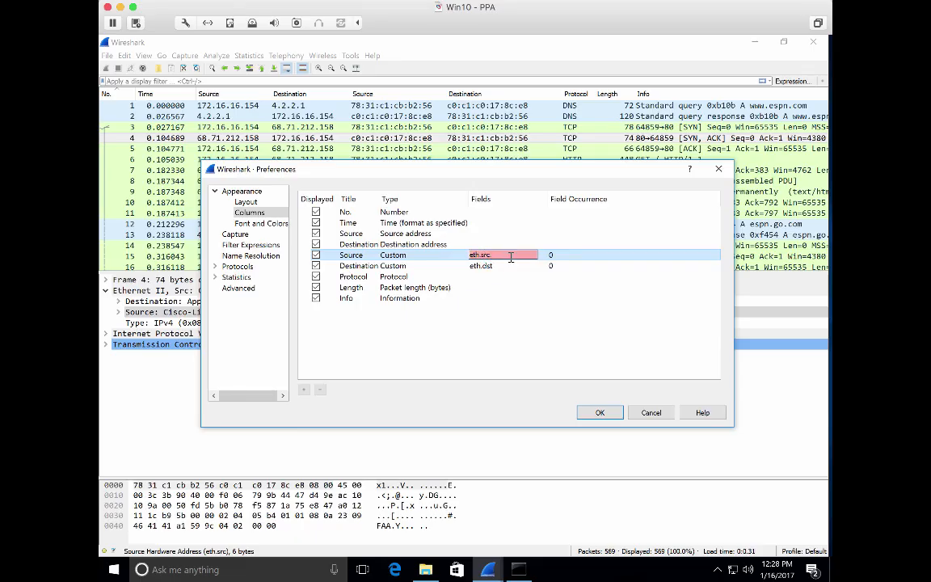
key(BackSpace)
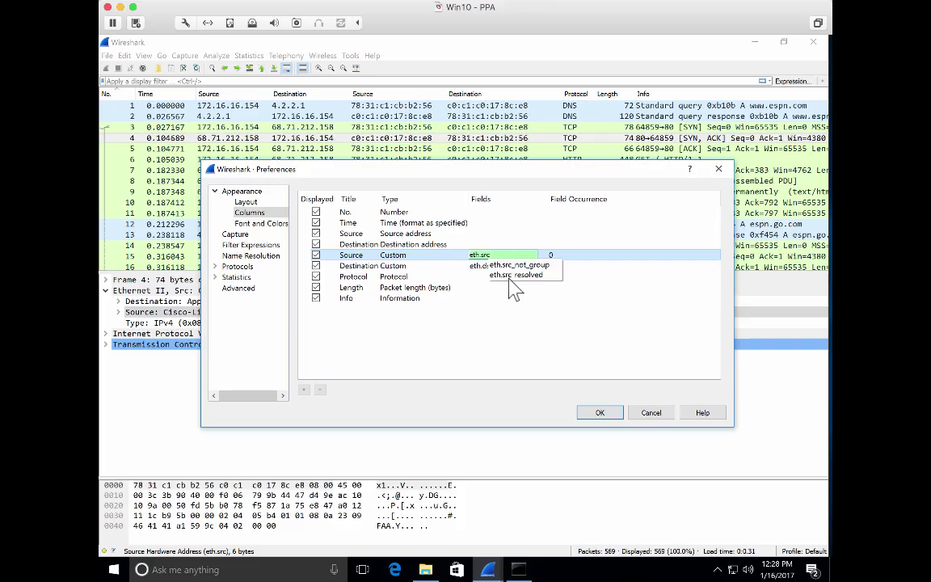
click(521, 277)
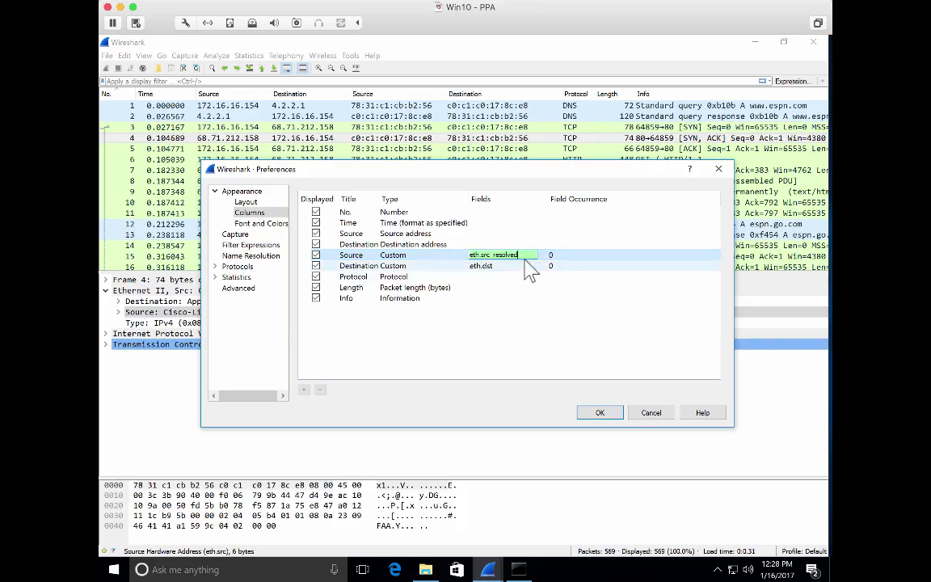
Set the custom Destination column's field to eth.dst_resolved and accept the column preferences.
click(506, 260)
click(508, 265)
double_click(499, 266)
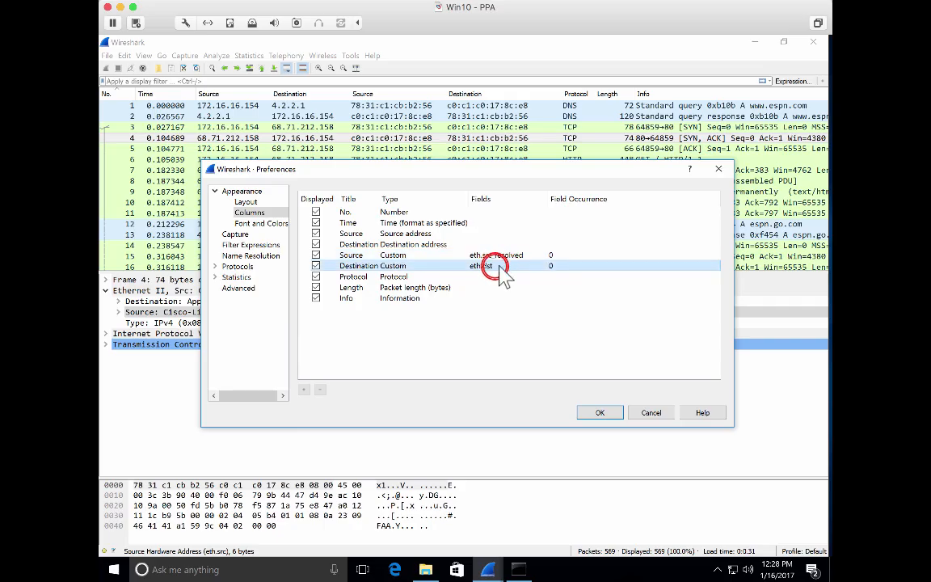
click(495, 266)
key(BackSpace)
text(t)
click(504, 278)
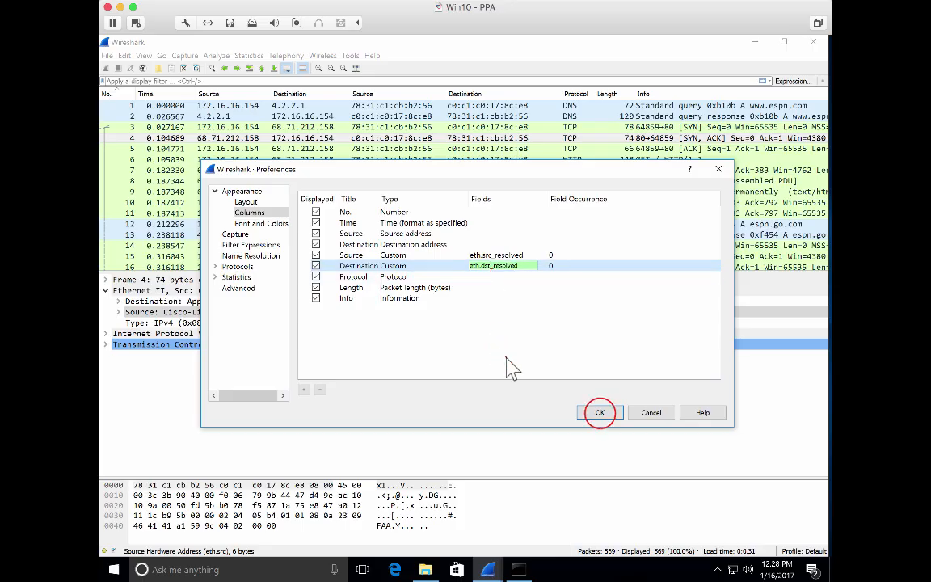
click(601, 413)
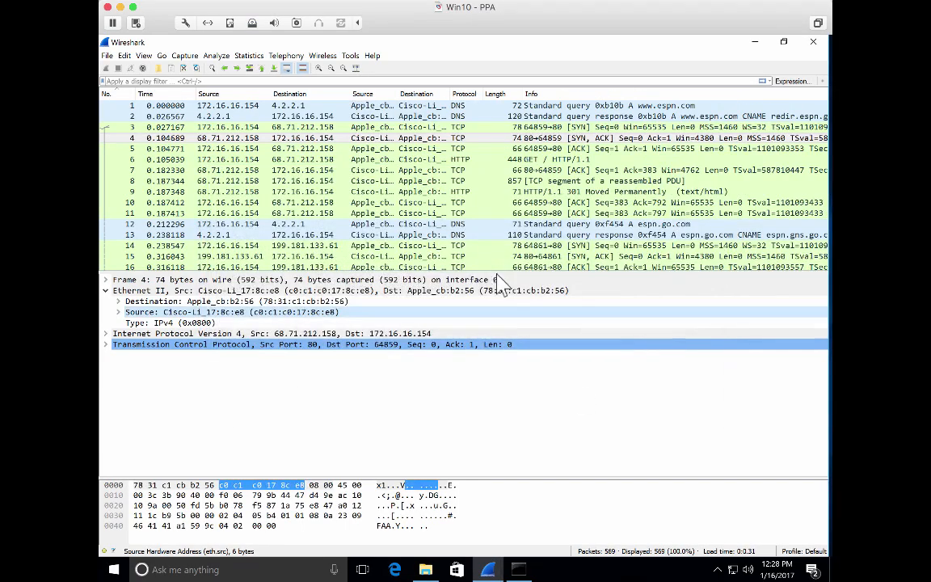
Widen the resolved Ethernet Source and Destination columns to fit the full names, and select packet 3.
drag(396, 94, 536, 90)
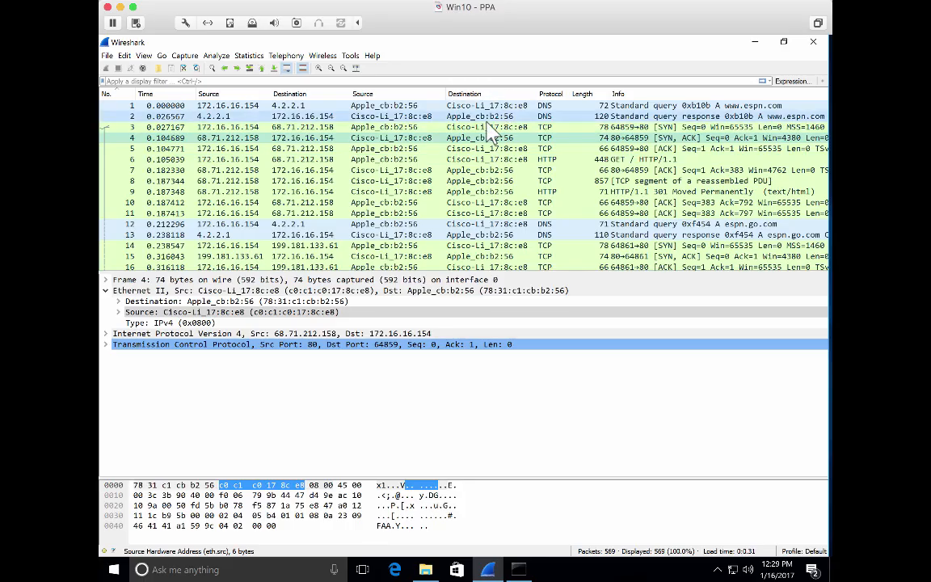
click(291, 128)
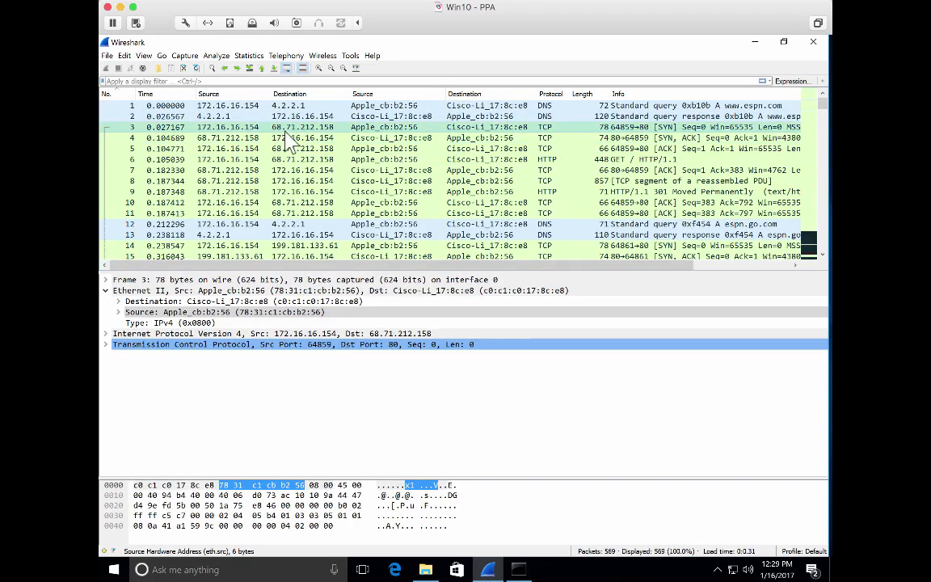